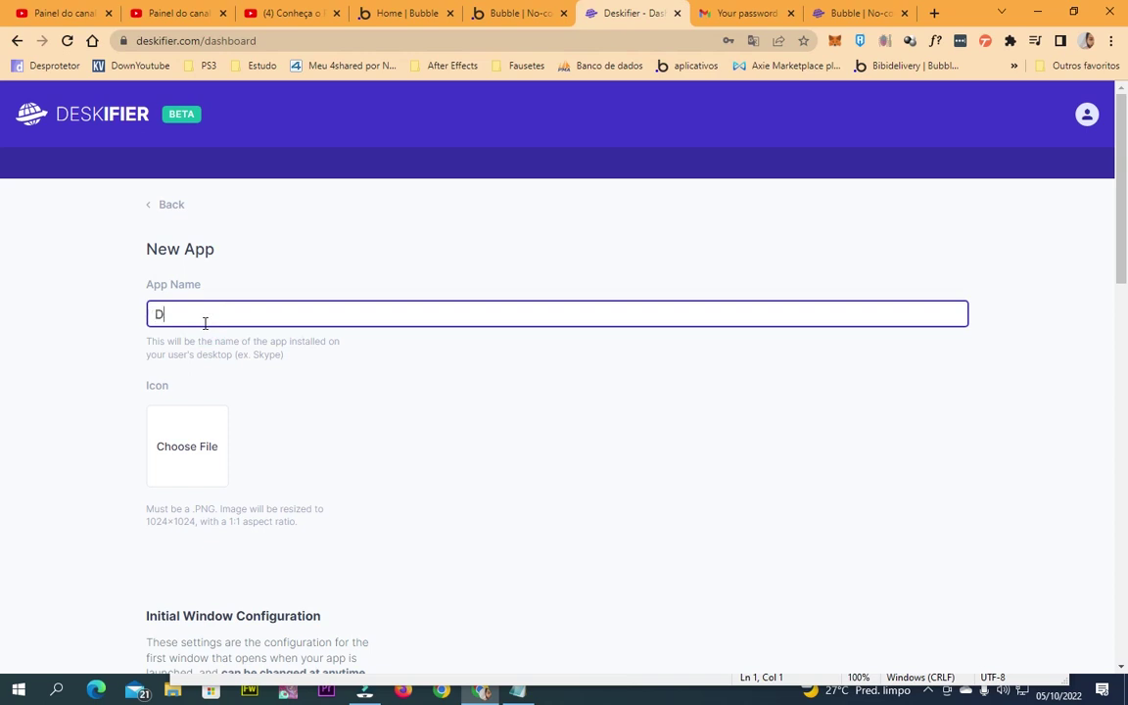
Set the new app's name to PDV.
key(BackSpace)
text(P)
scroll(25, 451, down, 2)
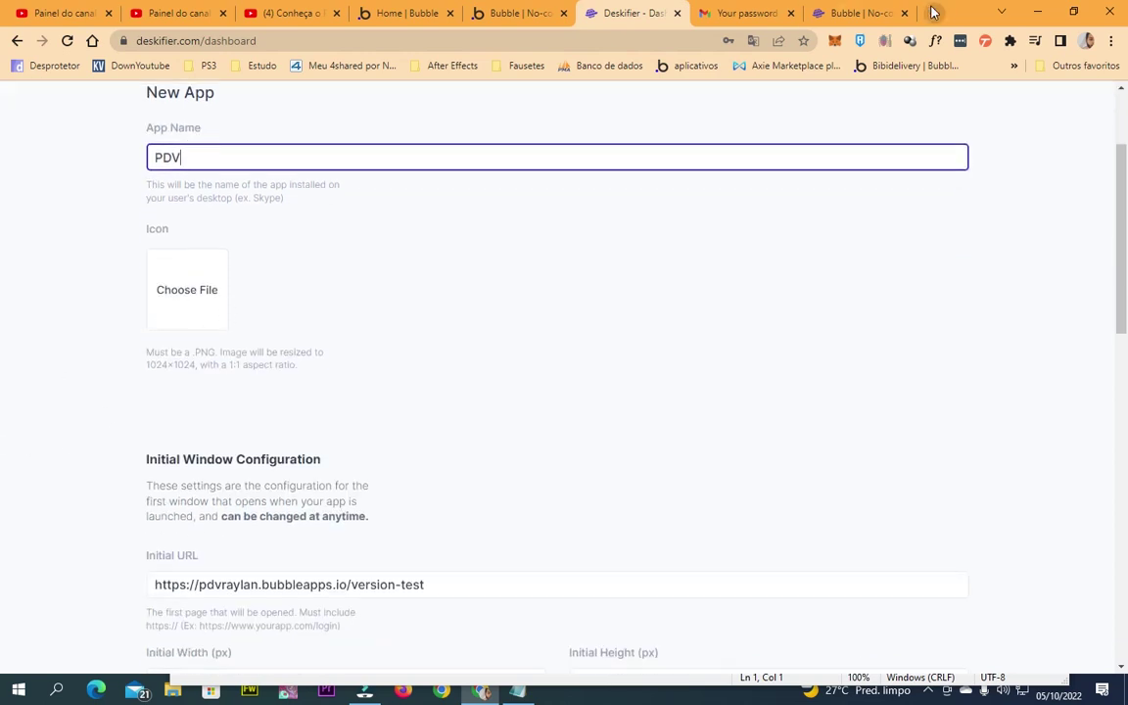
Search Google for "pdv ico" in a new browser tab.
click(931, 12)
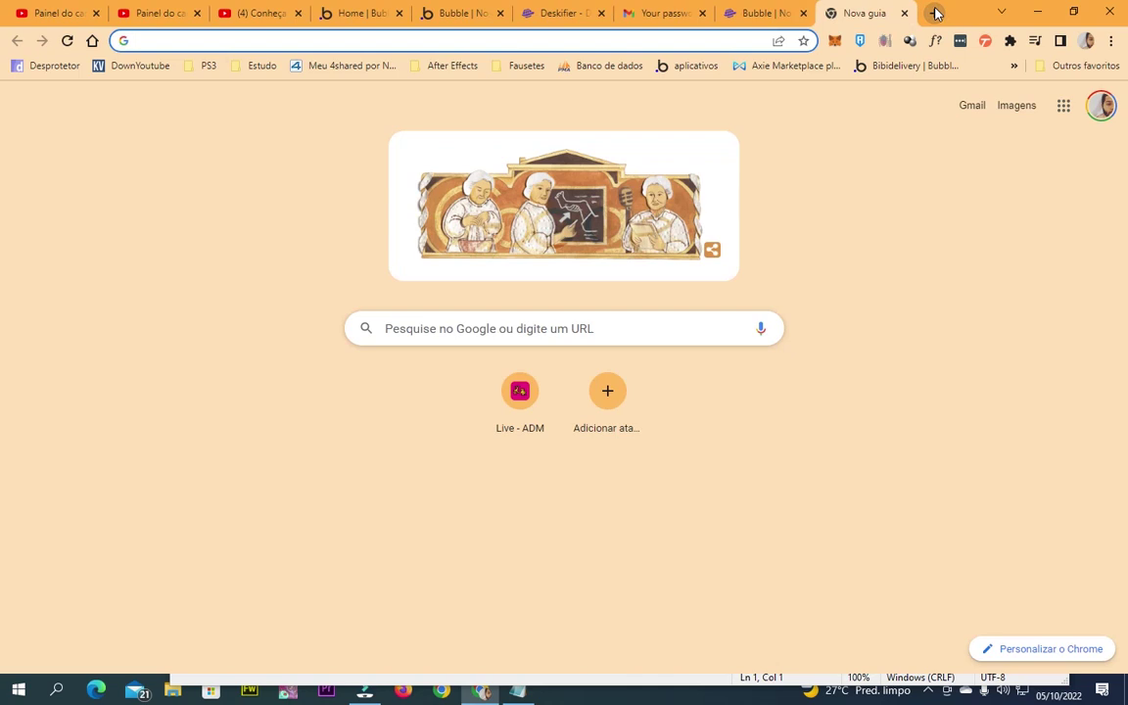
text(pdv ico)
key(Return)
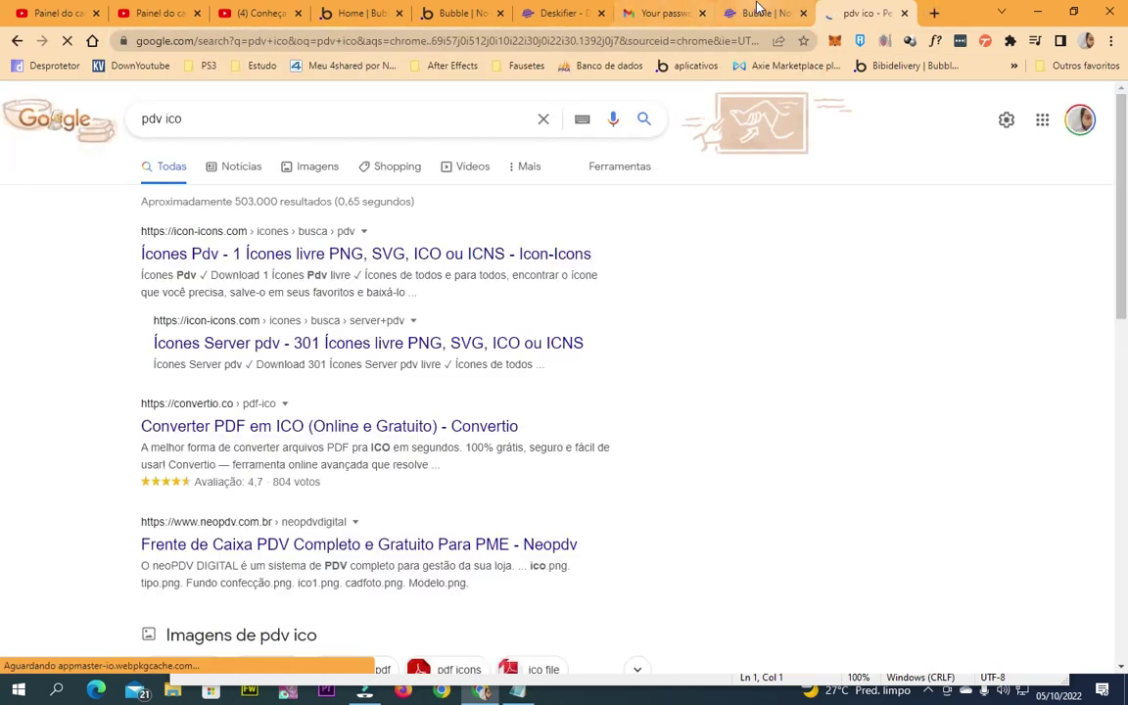
Close the reset password page and return to the Deskifier New App form.
click(769, 11)
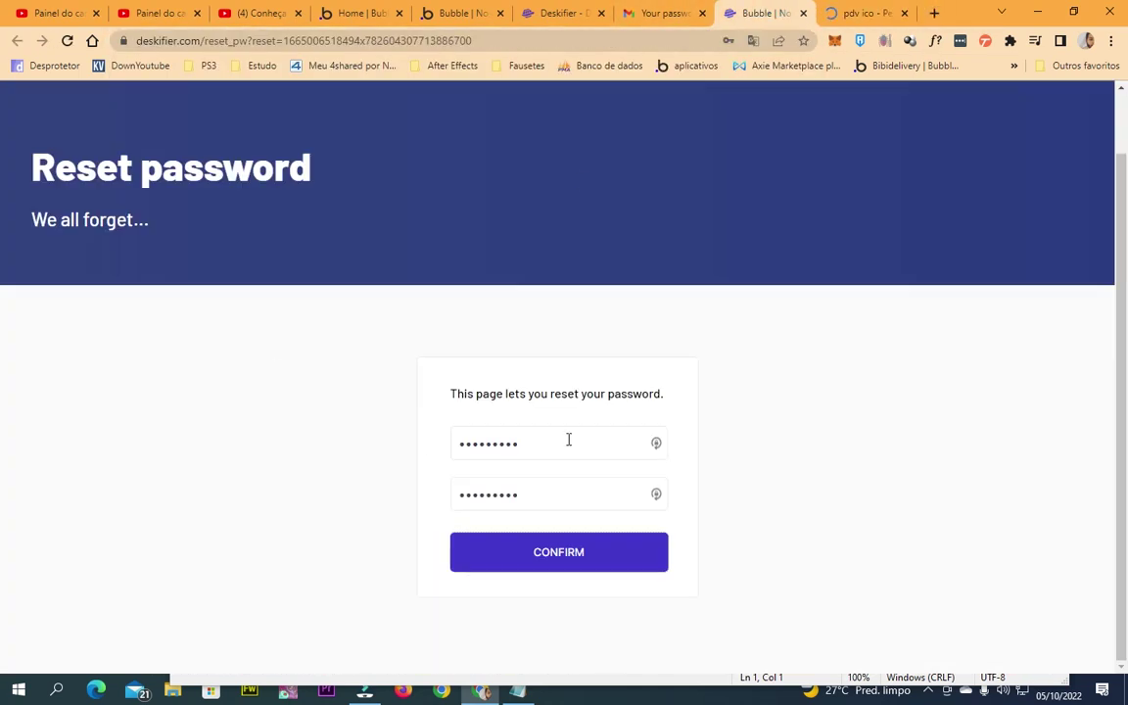
click(804, 12)
click(561, 12)
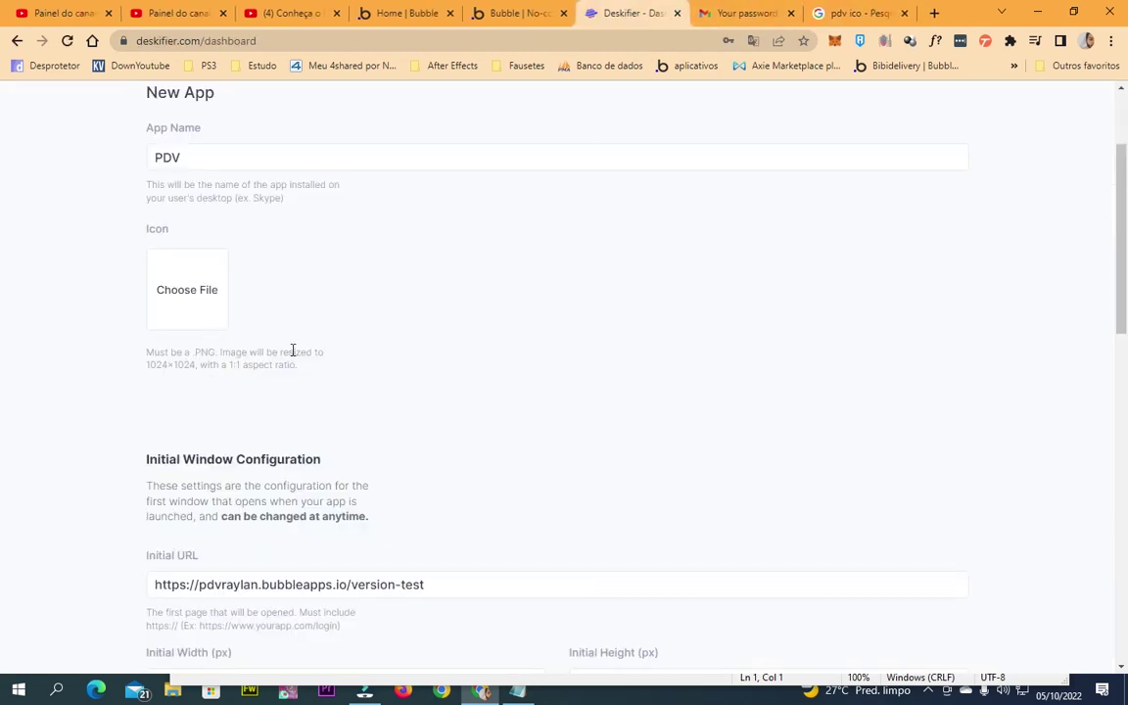
Search Google Images for "pdv" and preview the Streetsales cash register picture.
click(844, 13)
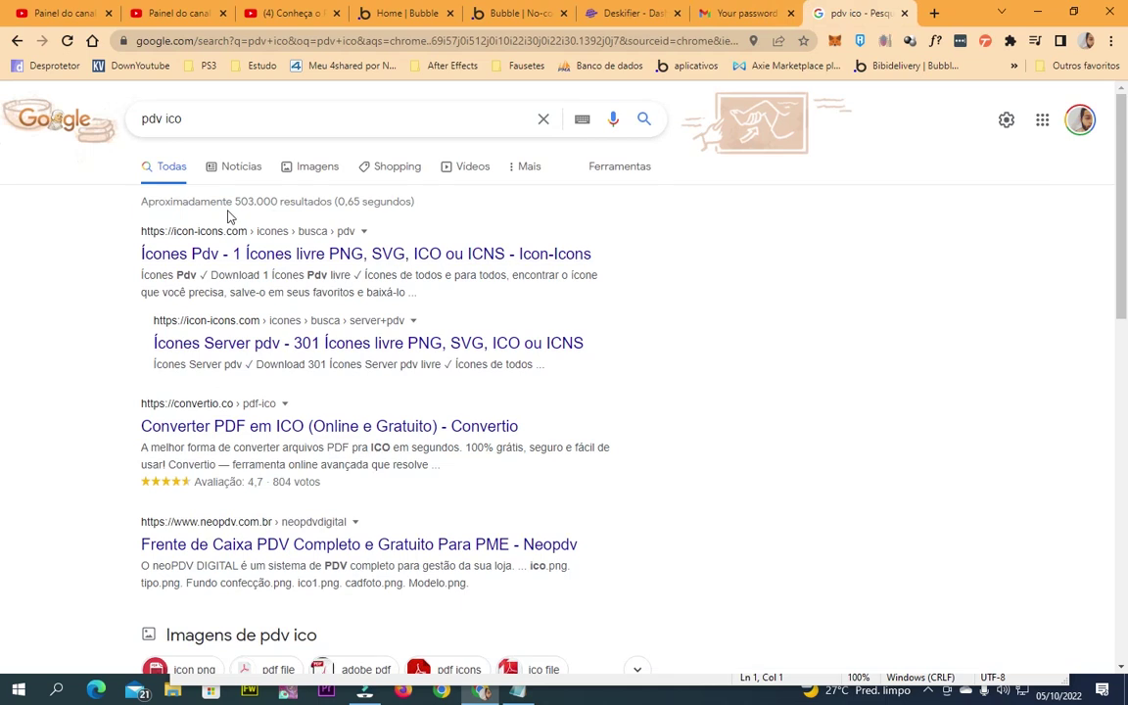
click(312, 169)
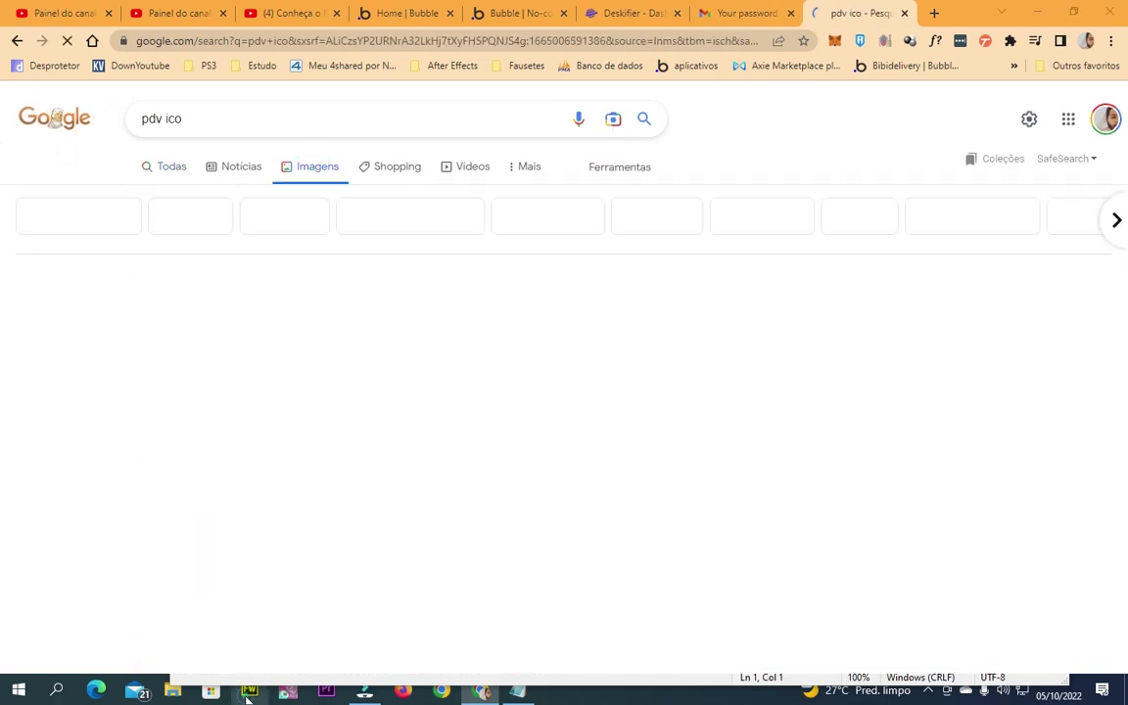
triple_click(251, 118)
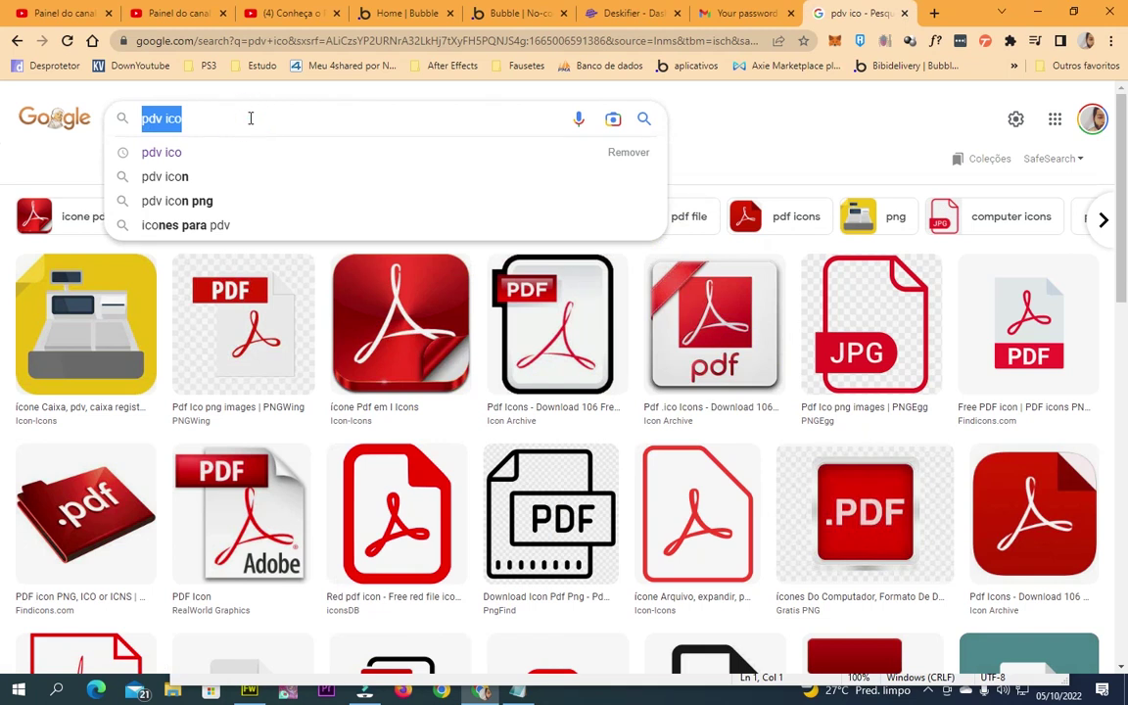
text(pdv)
key(Return)
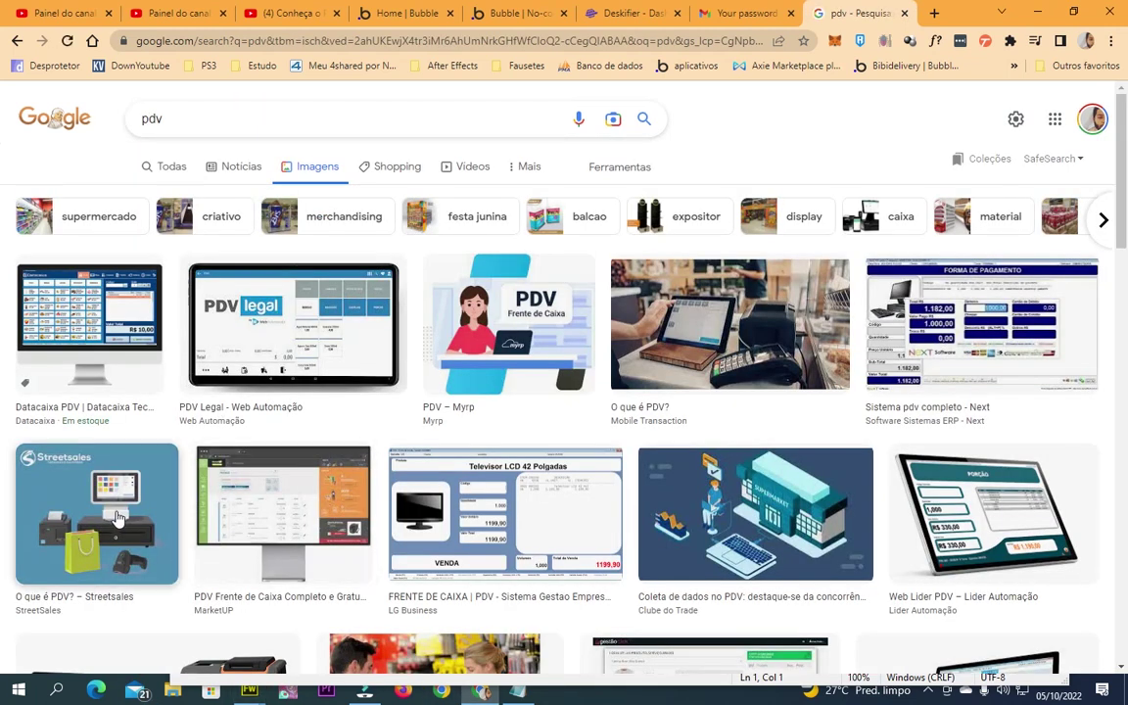
click(115, 517)
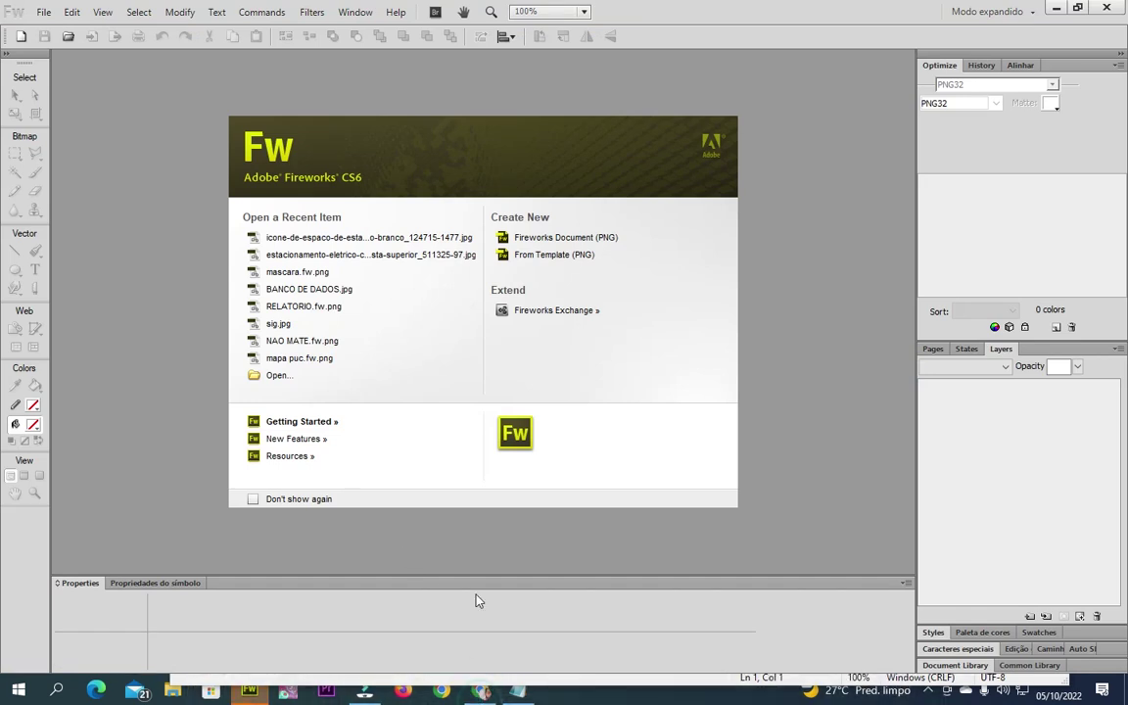
Clear the Fireworks, Notepad and Filmora windows out of the way and return to the image results in Chrome.
click(1105, 8)
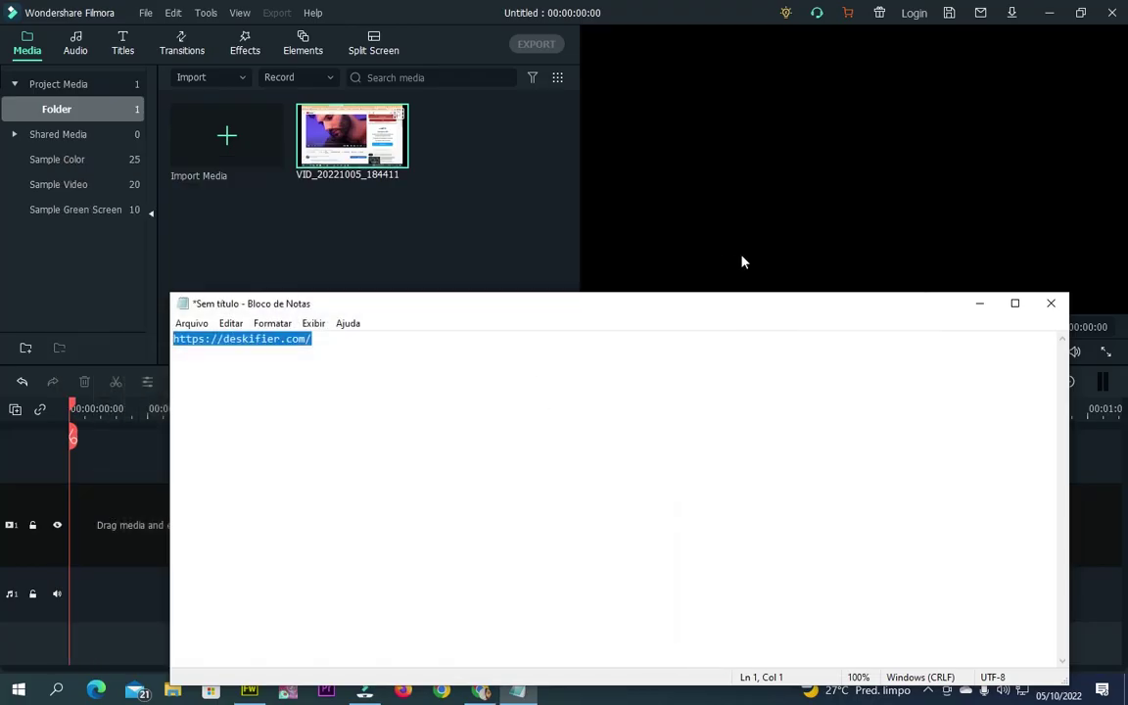
click(980, 303)
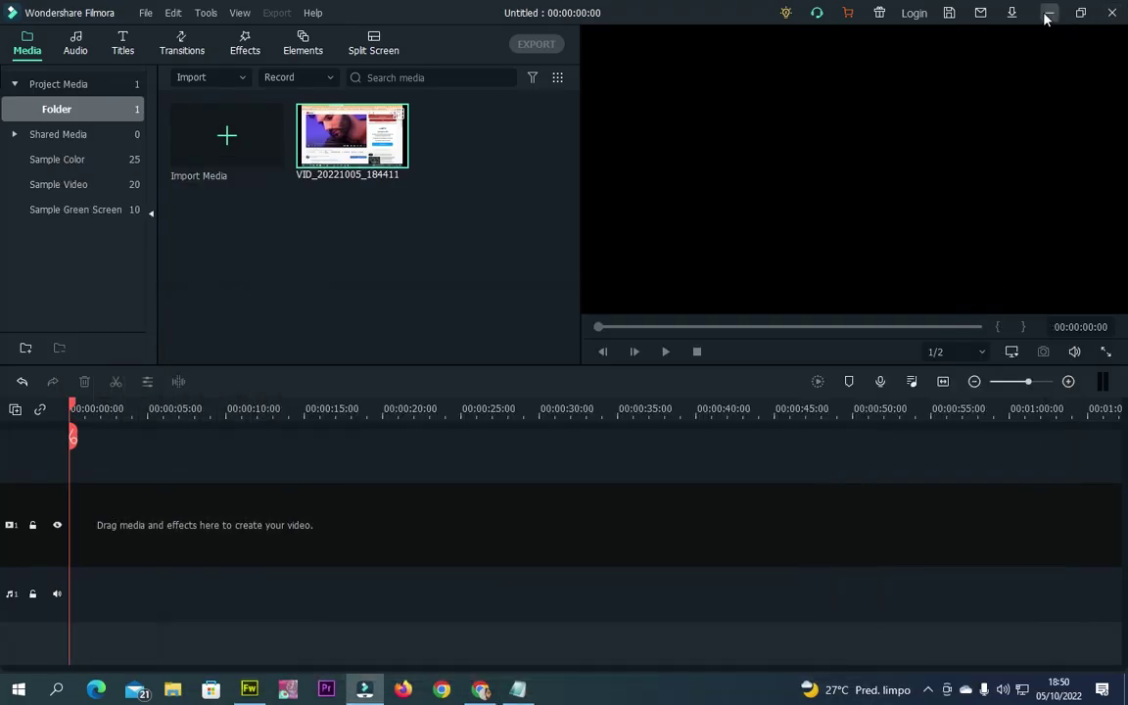
click(1046, 13)
click(480, 690)
Open the PDV Expresso result's full image in its own tab and copy the image.
scroll(327, 592, down, 7)
scroll(284, 541, up, 2)
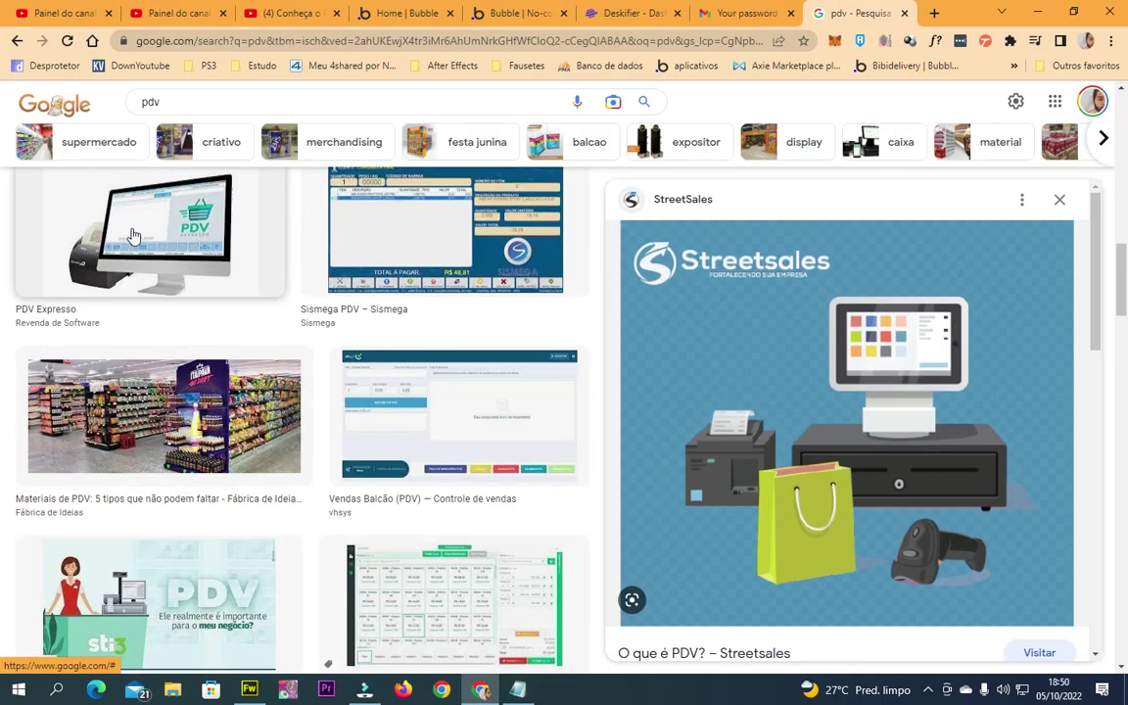
click(134, 236)
right_click(795, 426)
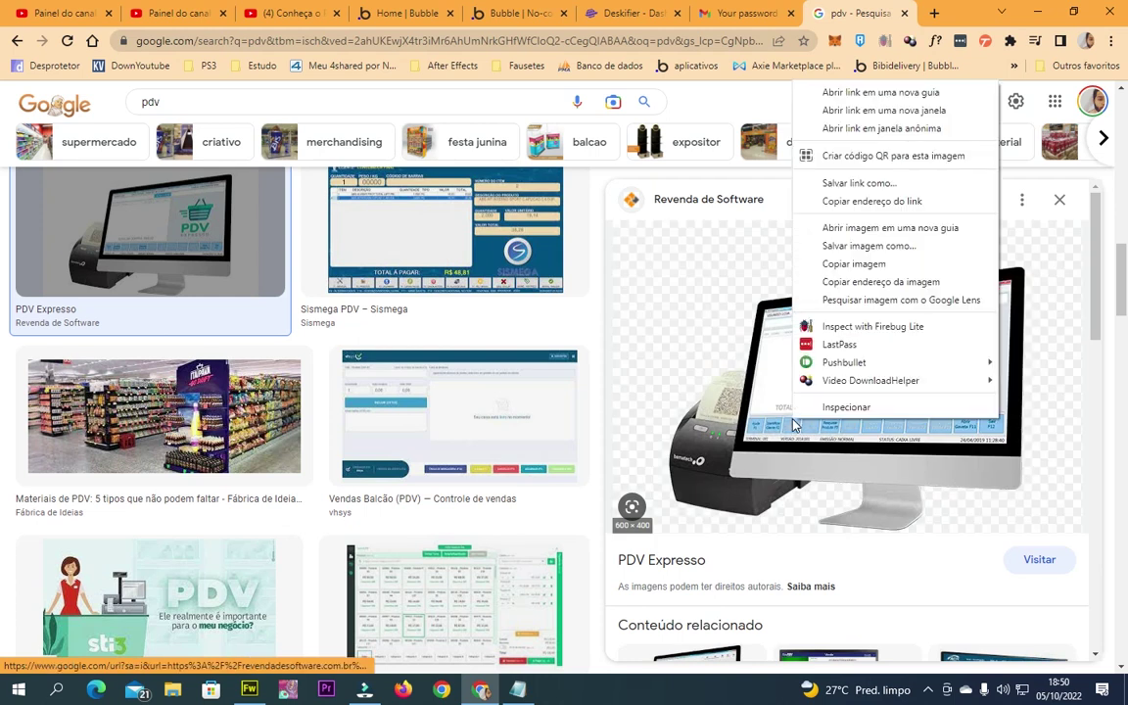
click(864, 228)
click(847, 23)
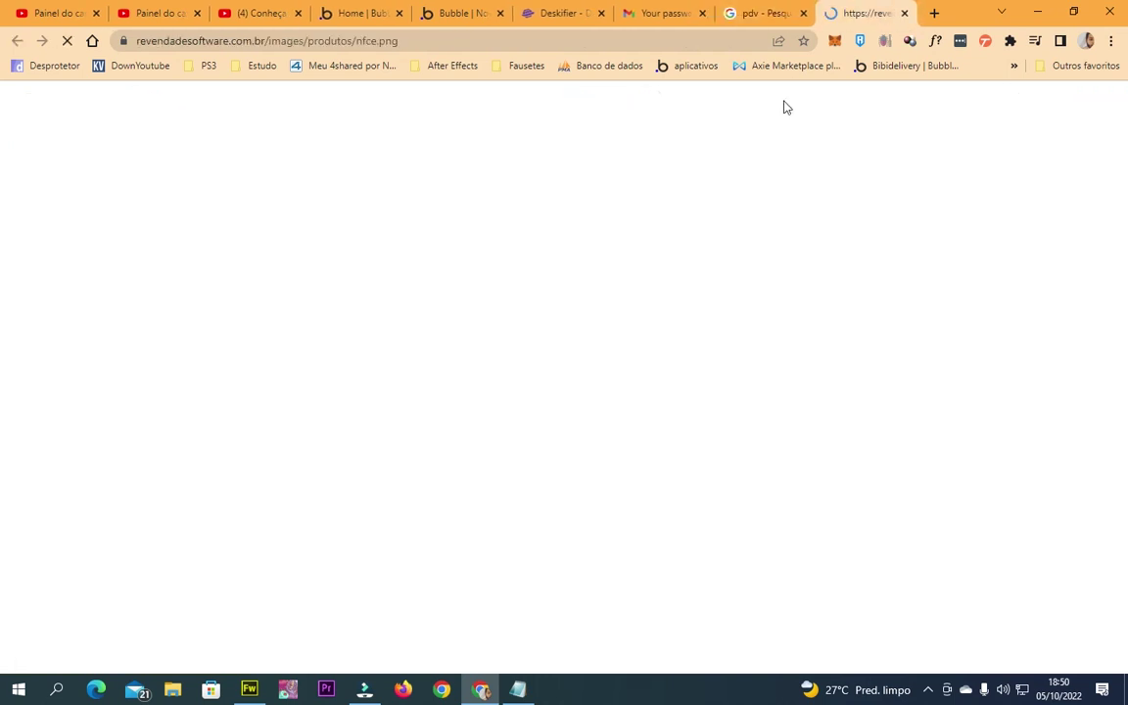
right_click(521, 334)
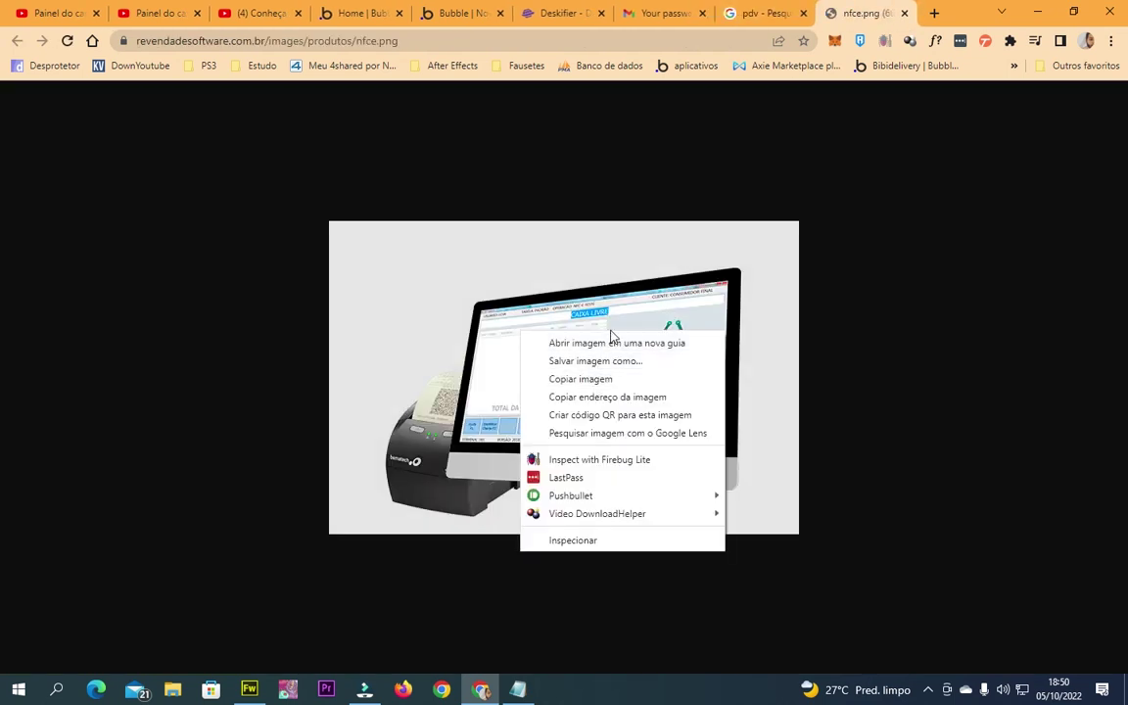
click(615, 380)
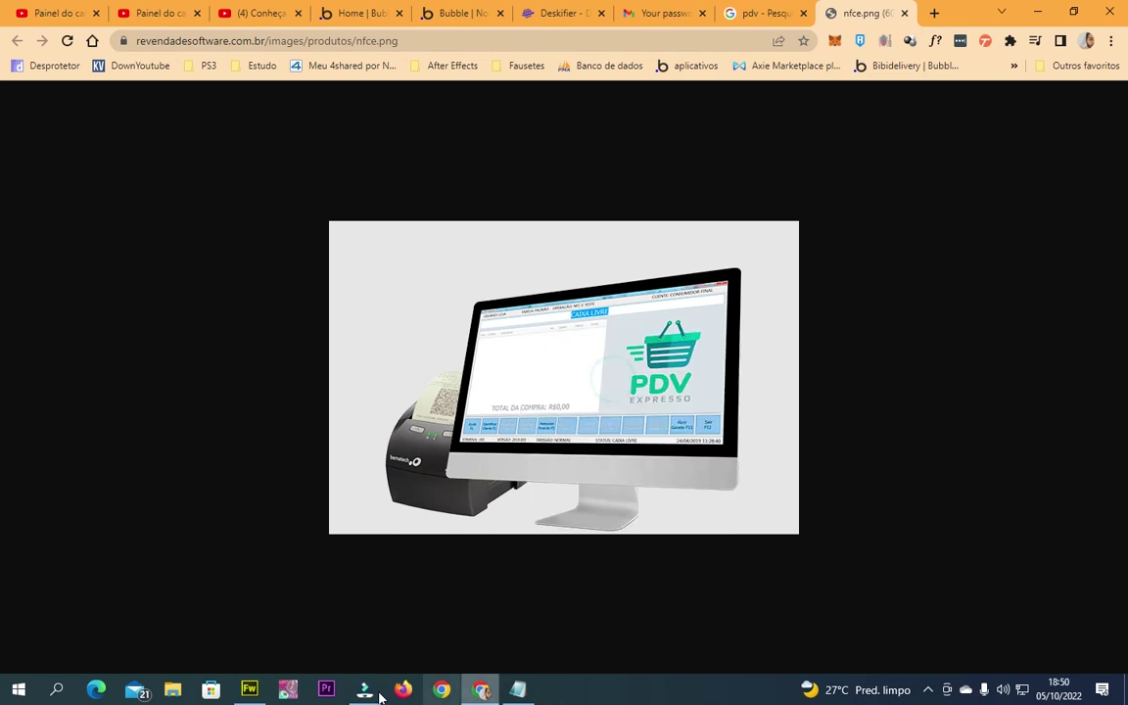
Check the icon's format and size requirements in the Deskifier New App form.
click(249, 689)
click(480, 689)
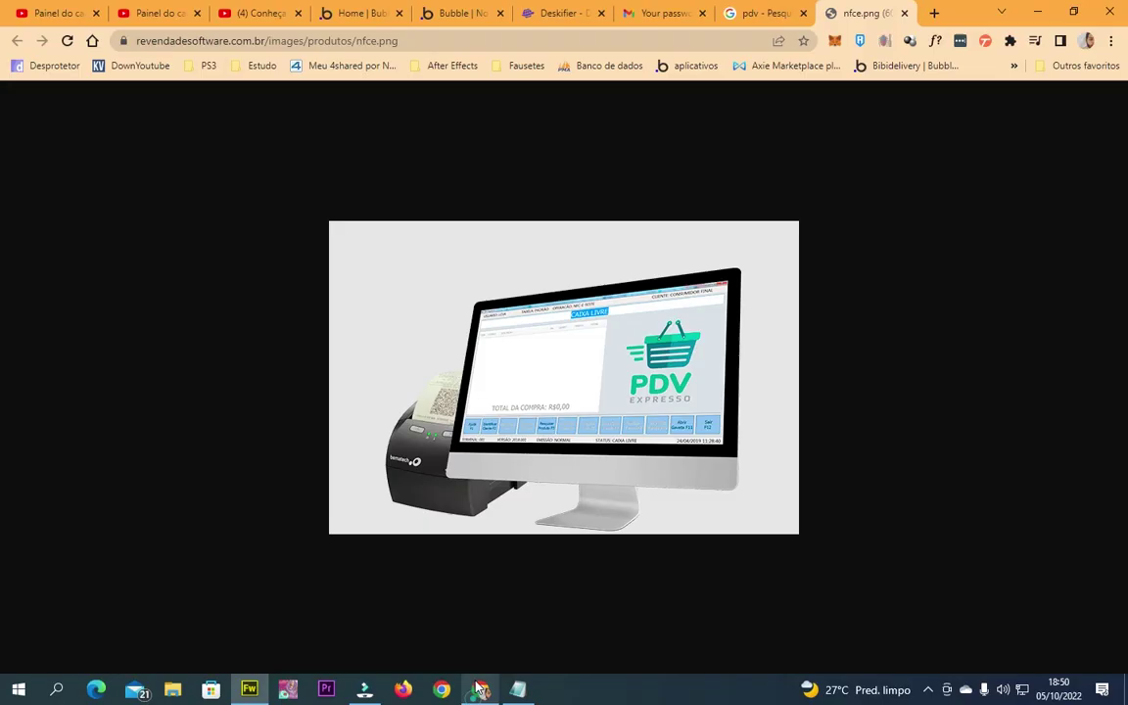
click(664, 13)
click(569, 12)
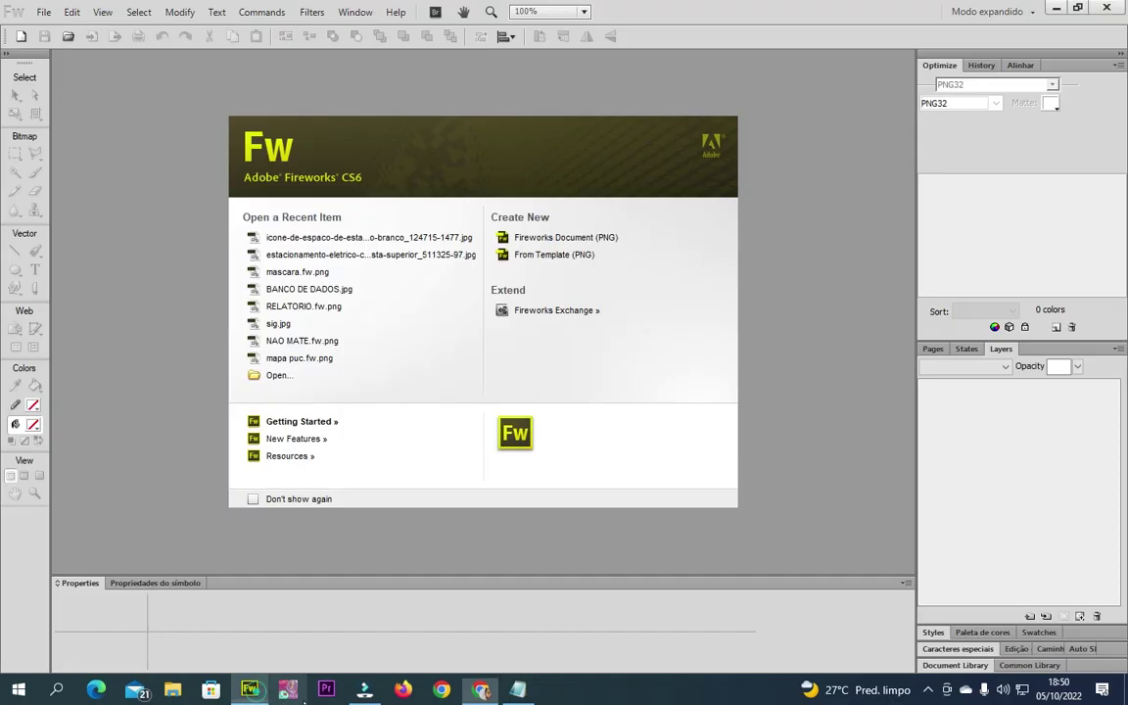
Switch to Fireworks and create a new document 1024 × 1024 pixels with a white canvas.
click(249, 689)
click(43, 12)
click(58, 30)
text(1024)
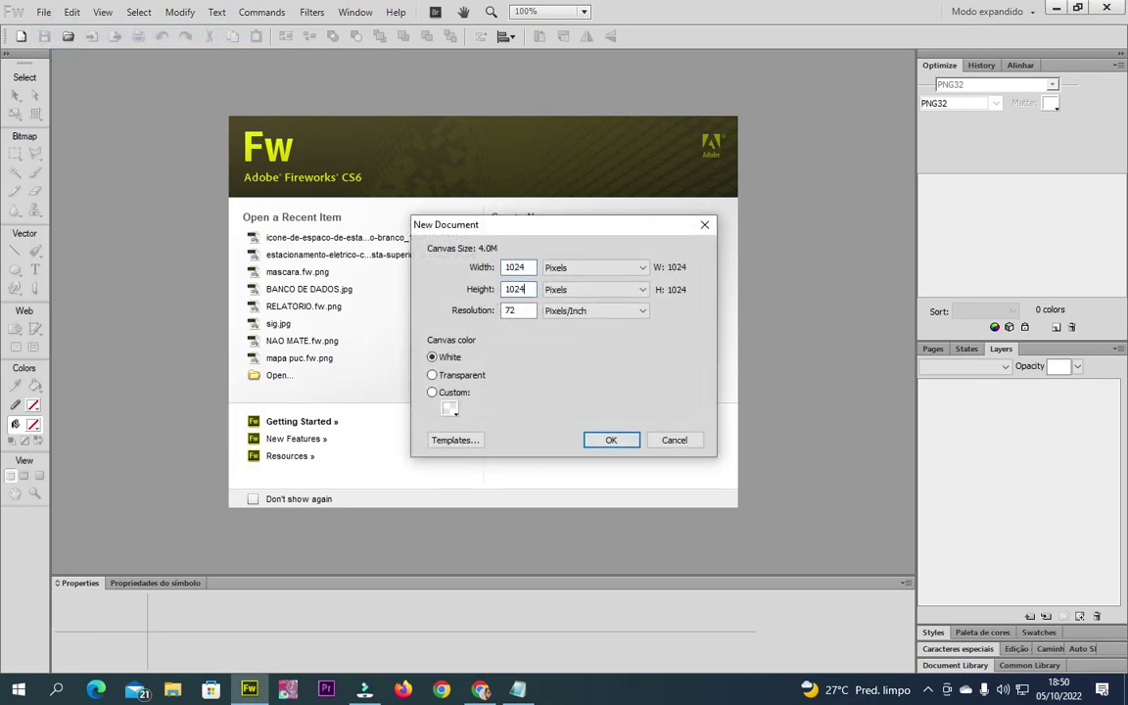
key(Return)
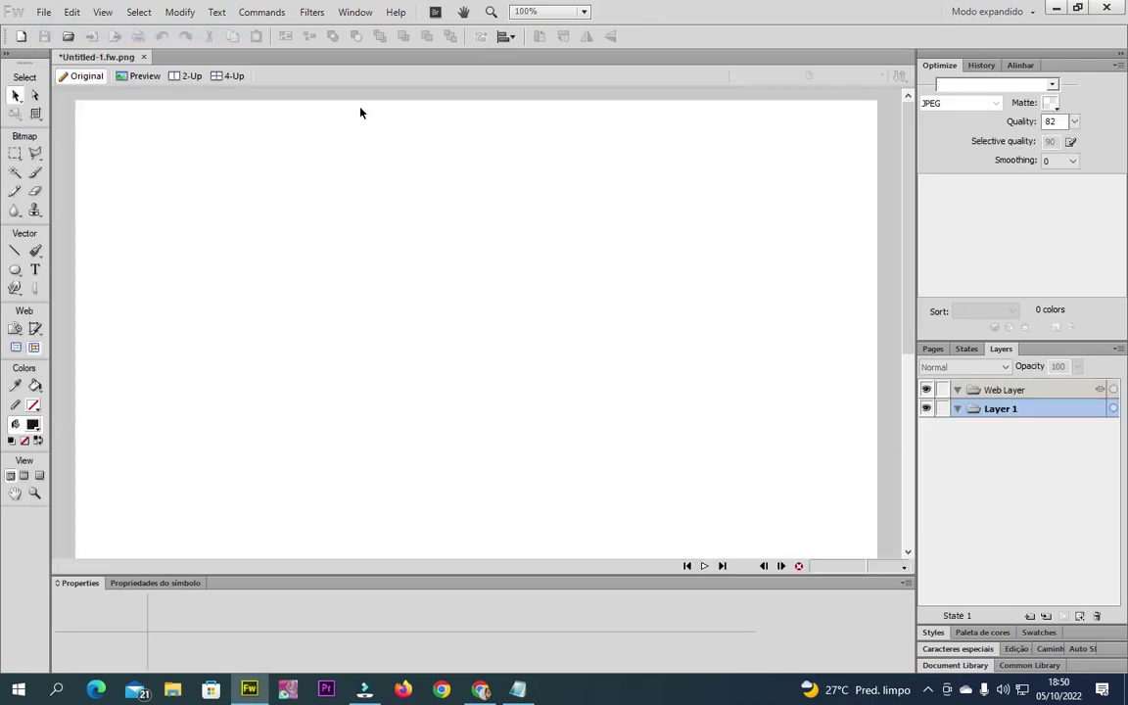
Paste the copied PDV Expresso image and place it near the centre of the canvas.
key(ctrl+minus)
key(ctrl+v)
drag(491, 347, 482, 371)
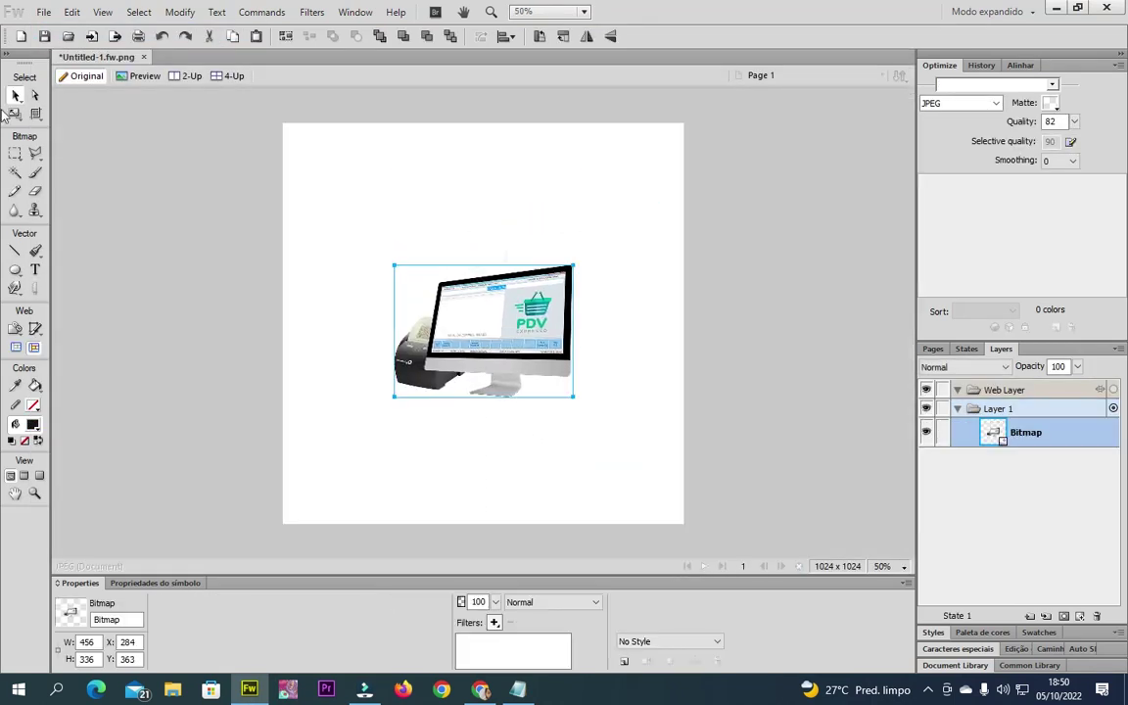
Scale the pasted bitmap up to about 950 × 701 px and reposition it to fit within the canvas.
click(15, 114)
drag(392, 264, 260, 164)
drag(574, 396, 631, 440)
drag(401, 319, 429, 340)
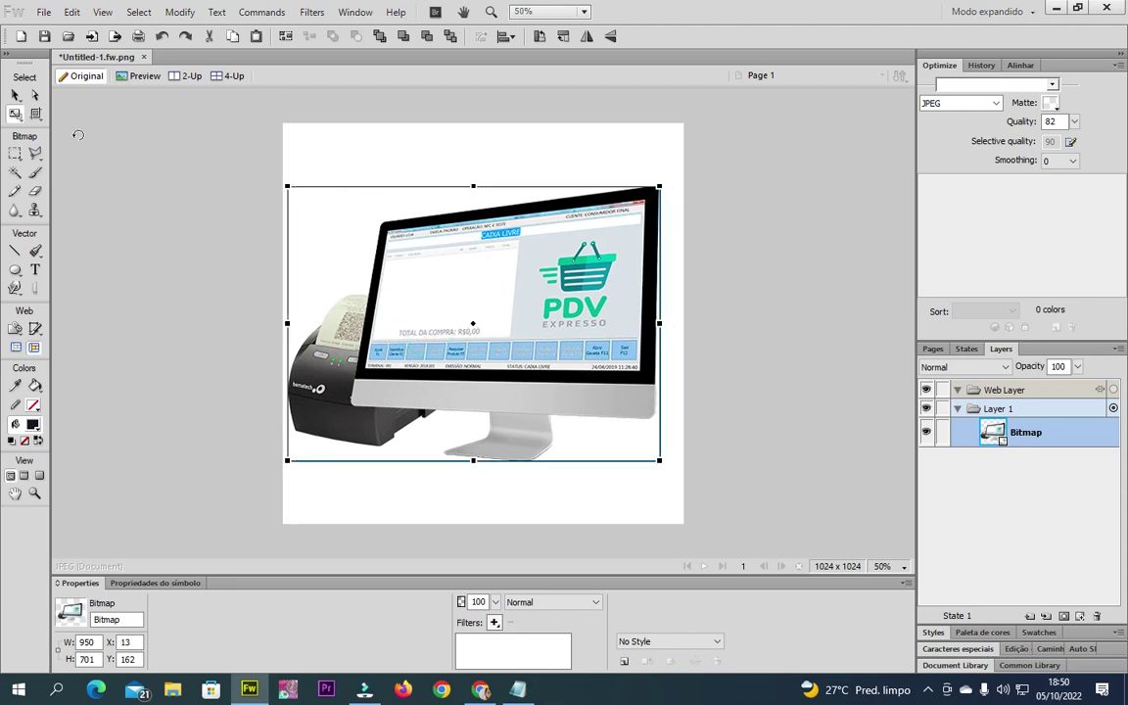
Deselect the bitmap and draw a slice covering the whole 1024 × 1024 canvas.
click(17, 95)
click(44, 12)
click(355, 139)
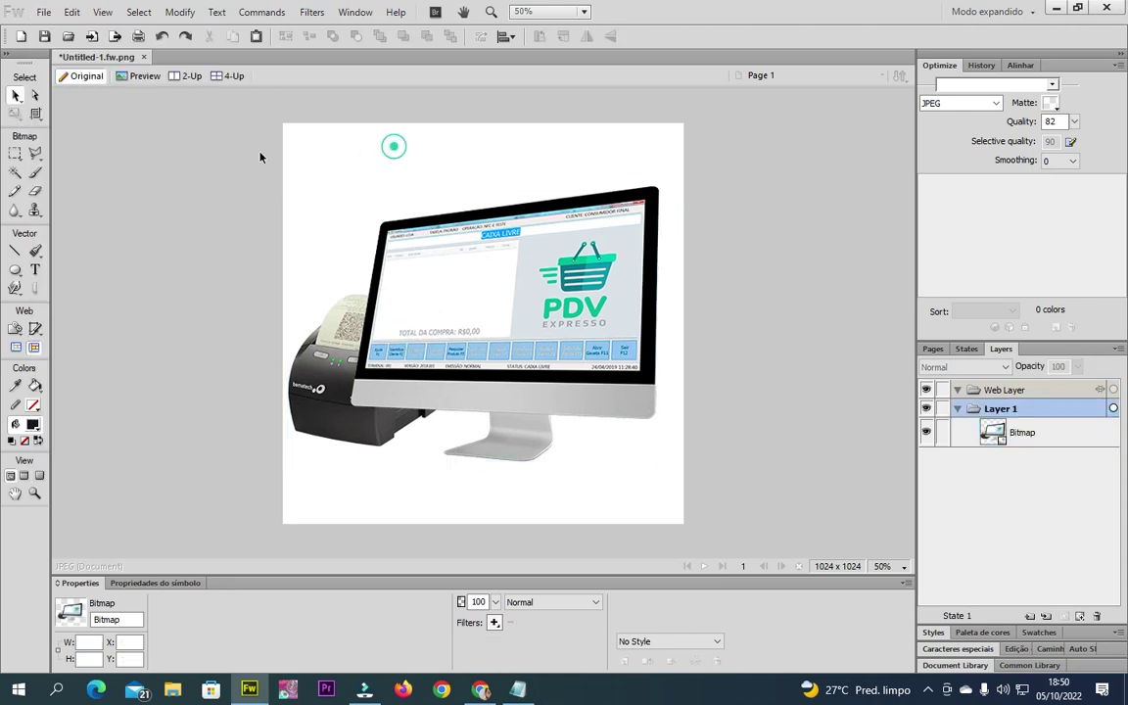
click(35, 329)
drag(181, 106, 697, 541)
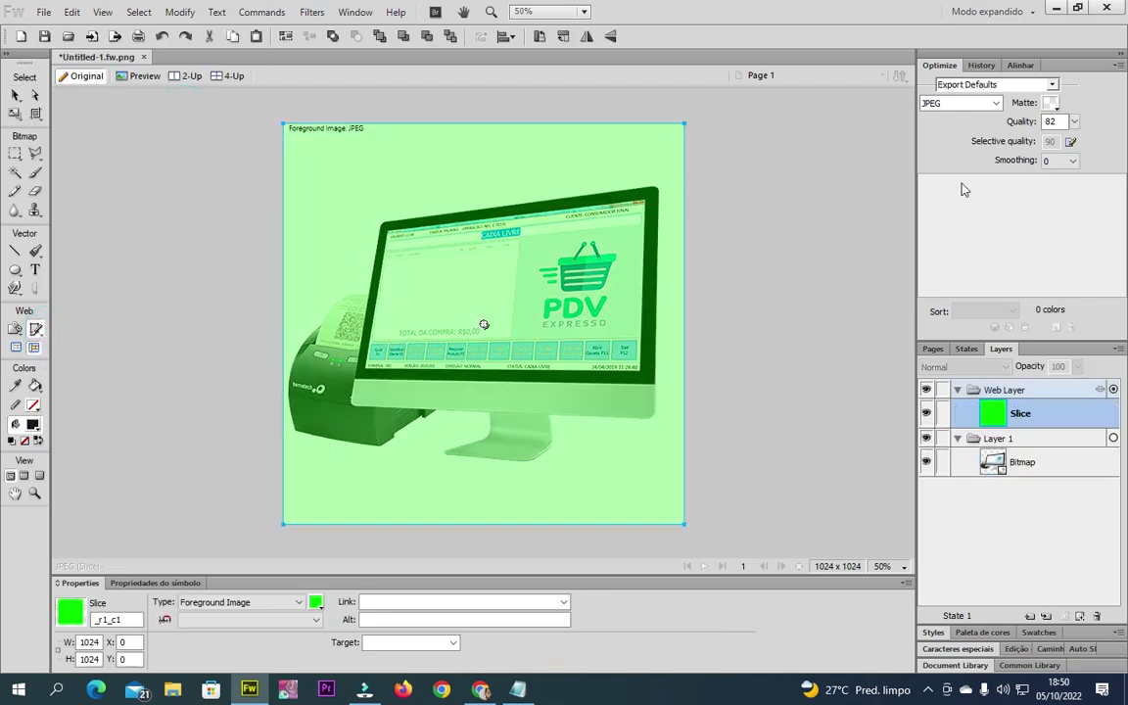
Export the selected slice as a JPEG image named sssas to the desktop (Área de Trabalho).
right_click(380, 230)
click(470, 257)
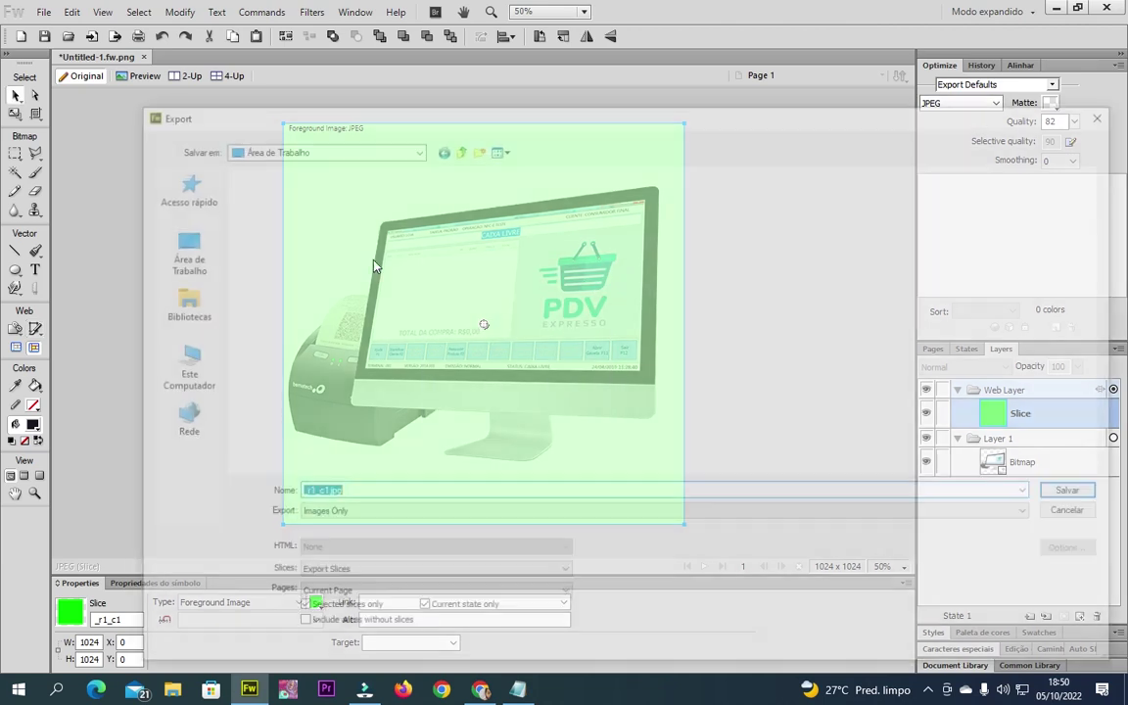
click(177, 261)
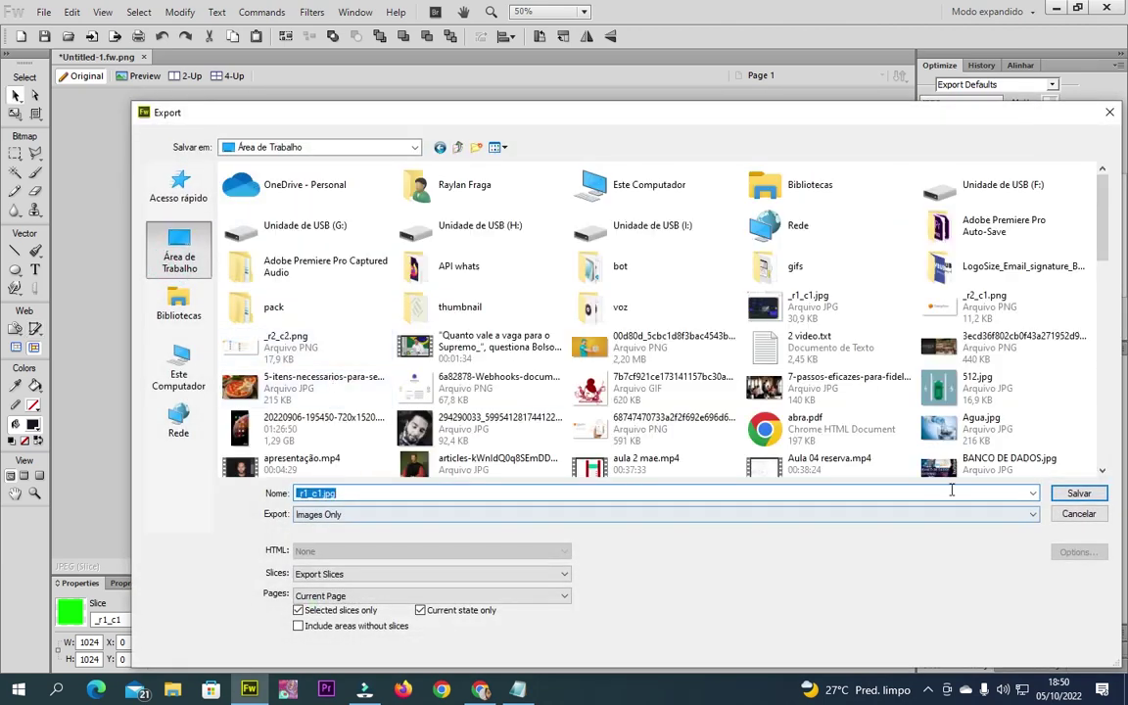
click(1066, 499)
key(Escape)
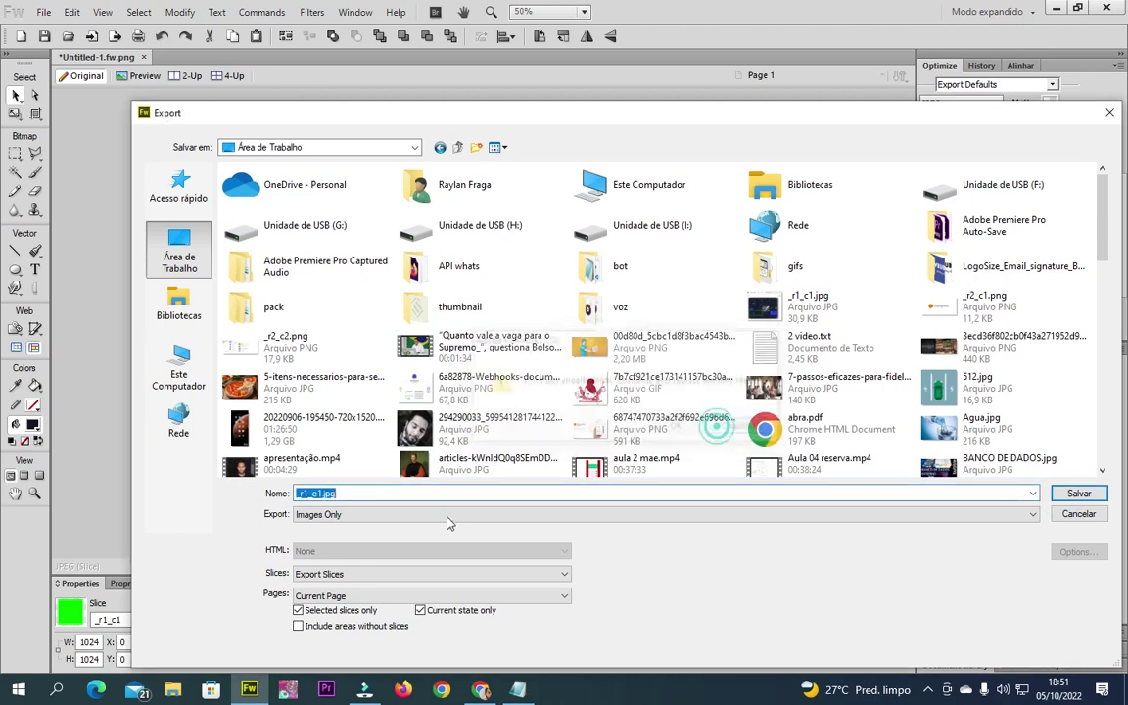
text(sss)
text(asas)
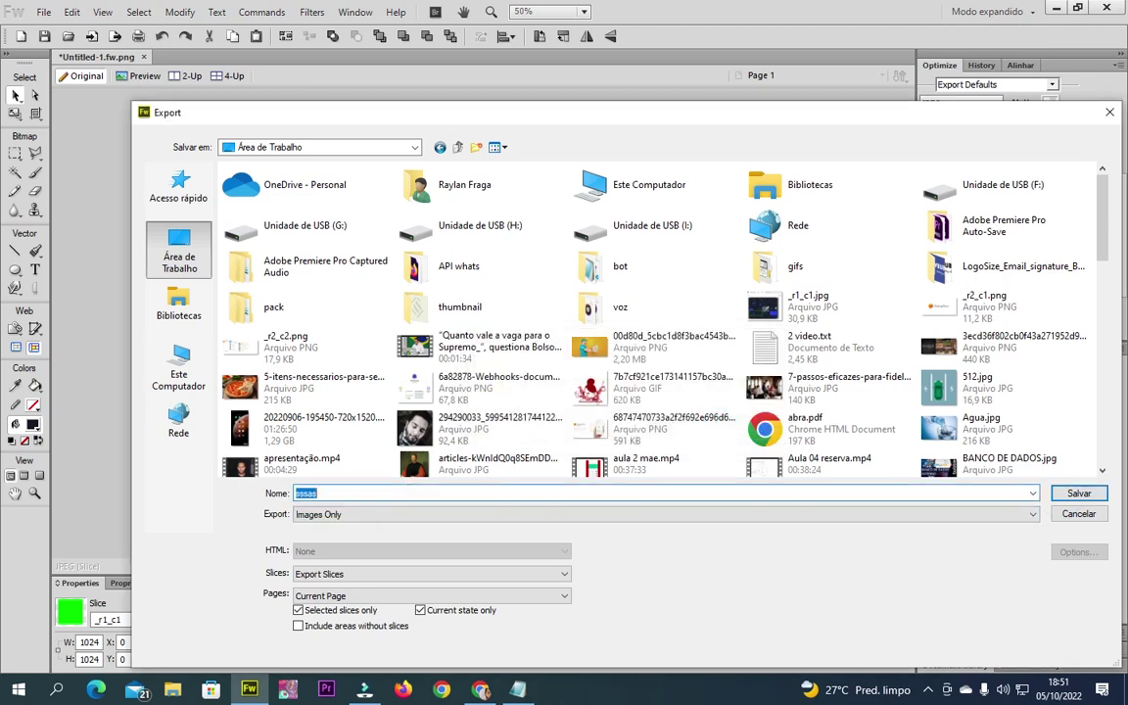
click(1072, 492)
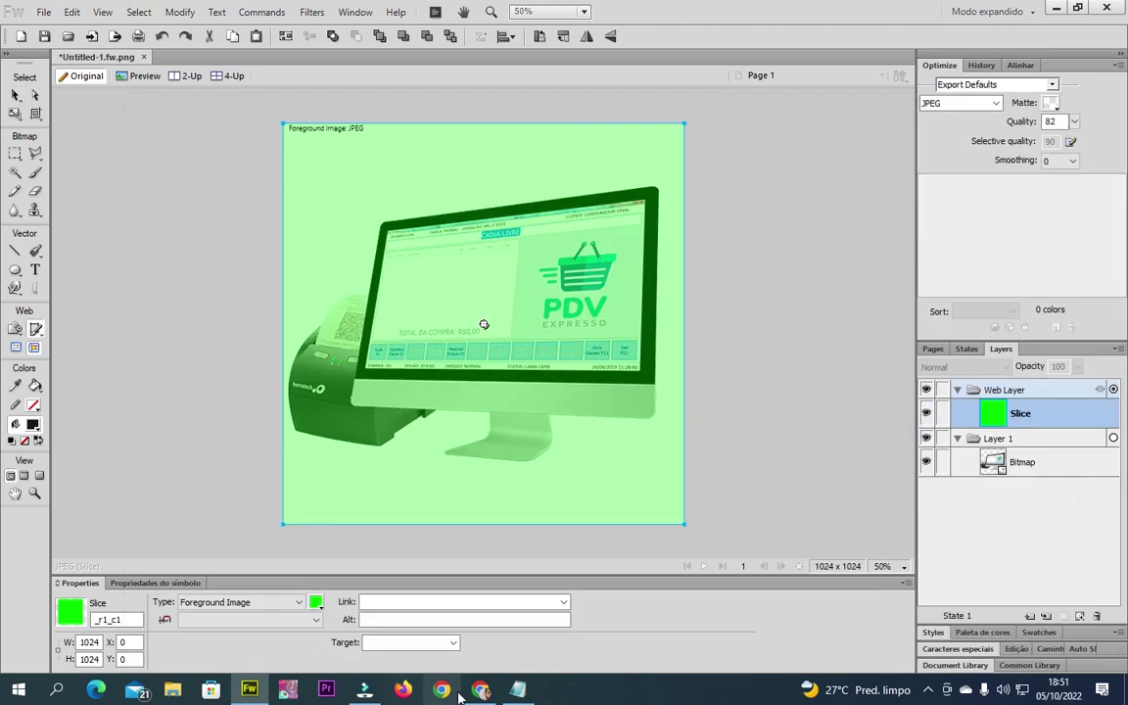
Switch to Chrome and choose the exported sssas image as the app's icon in Deskifier.
click(480, 691)
click(206, 307)
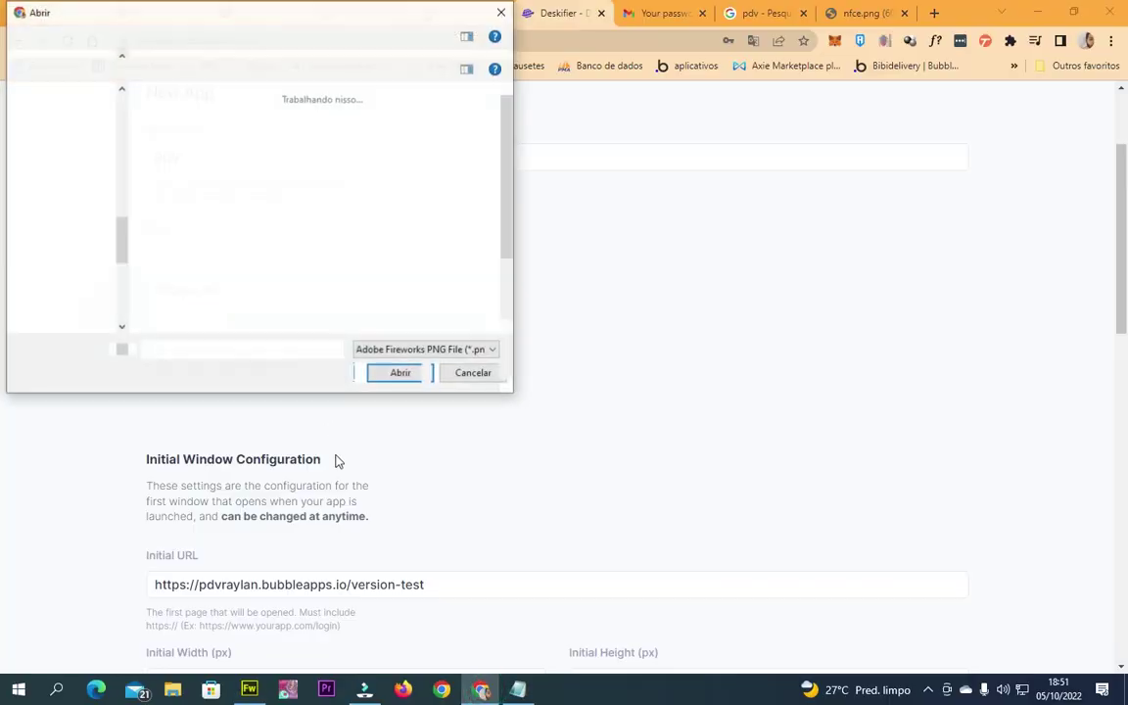
text(sssas)
click(271, 365)
click(359, 373)
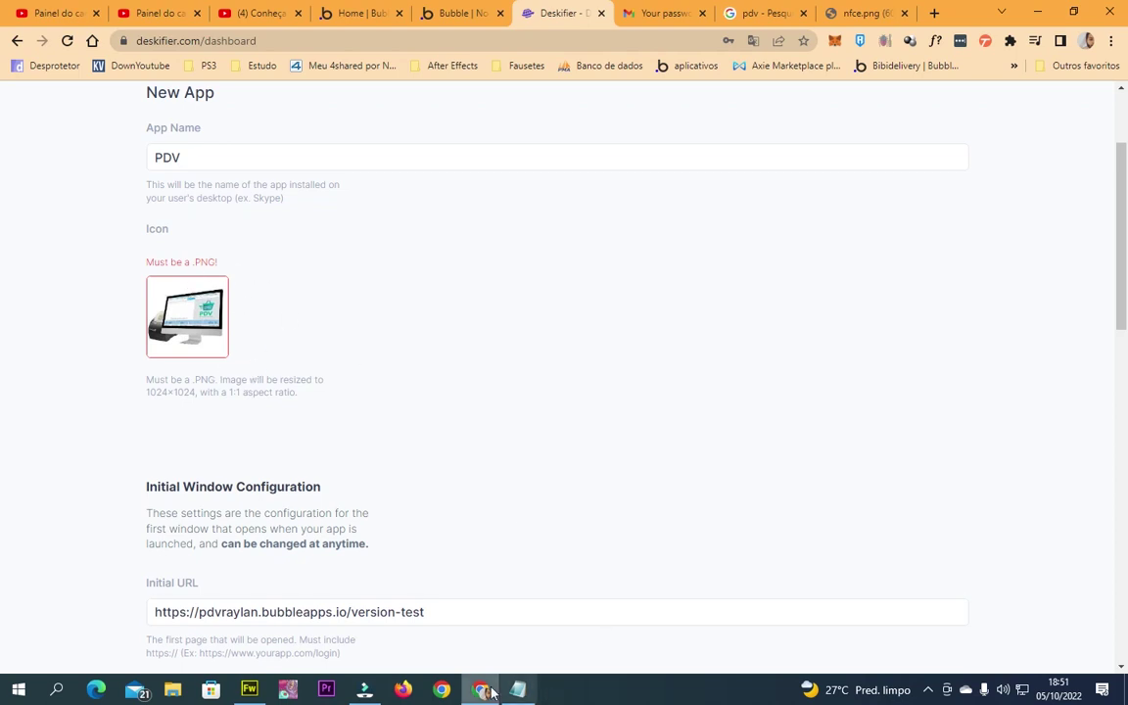
Switch to Fireworks, set the slice's export format to PNG 8 and export it to the desktop (Área de Trabalho) as pngdd.
click(250, 690)
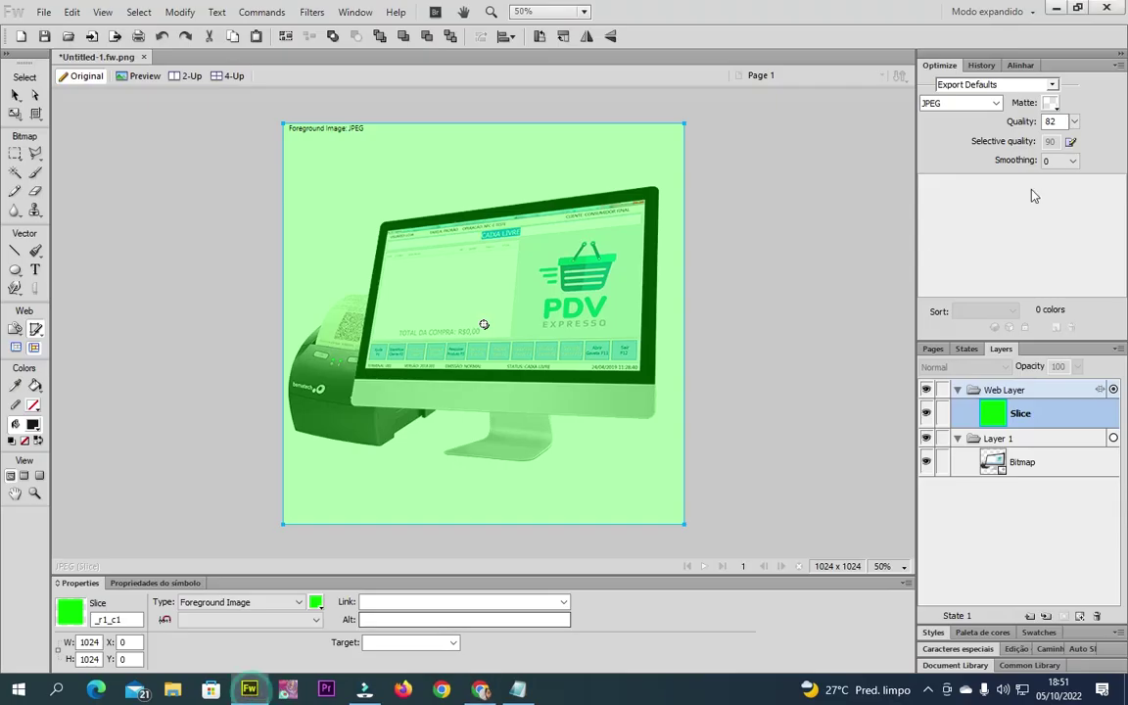
click(982, 104)
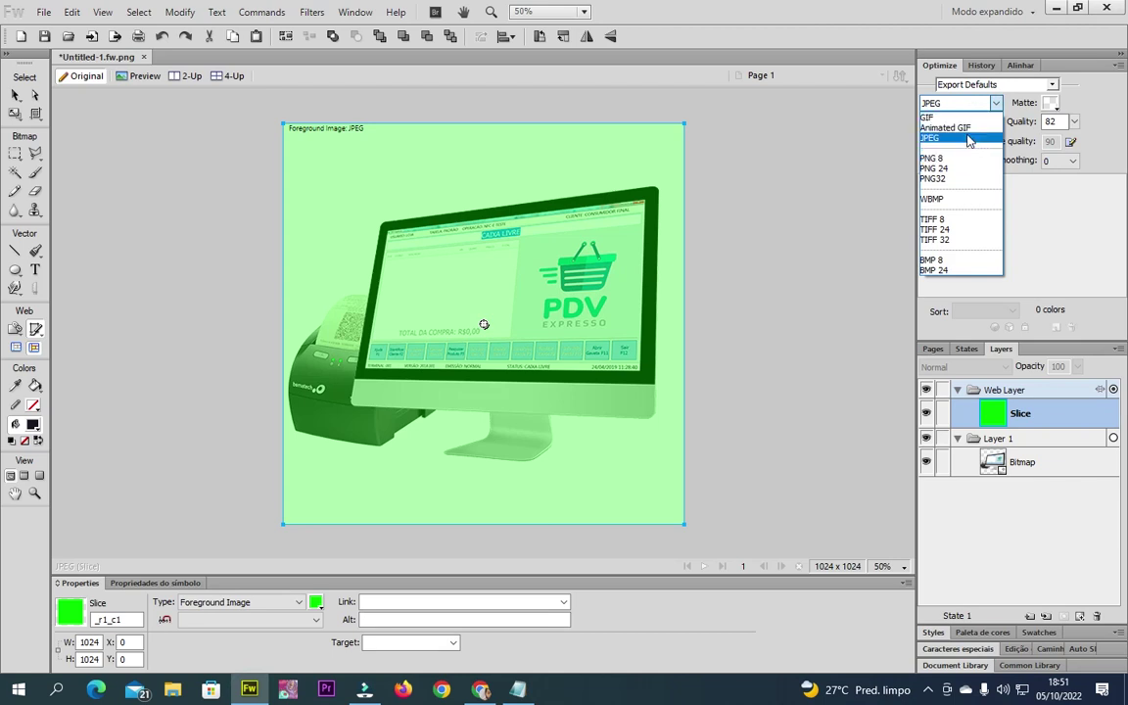
click(962, 162)
right_click(449, 224)
click(485, 235)
text(pngd)
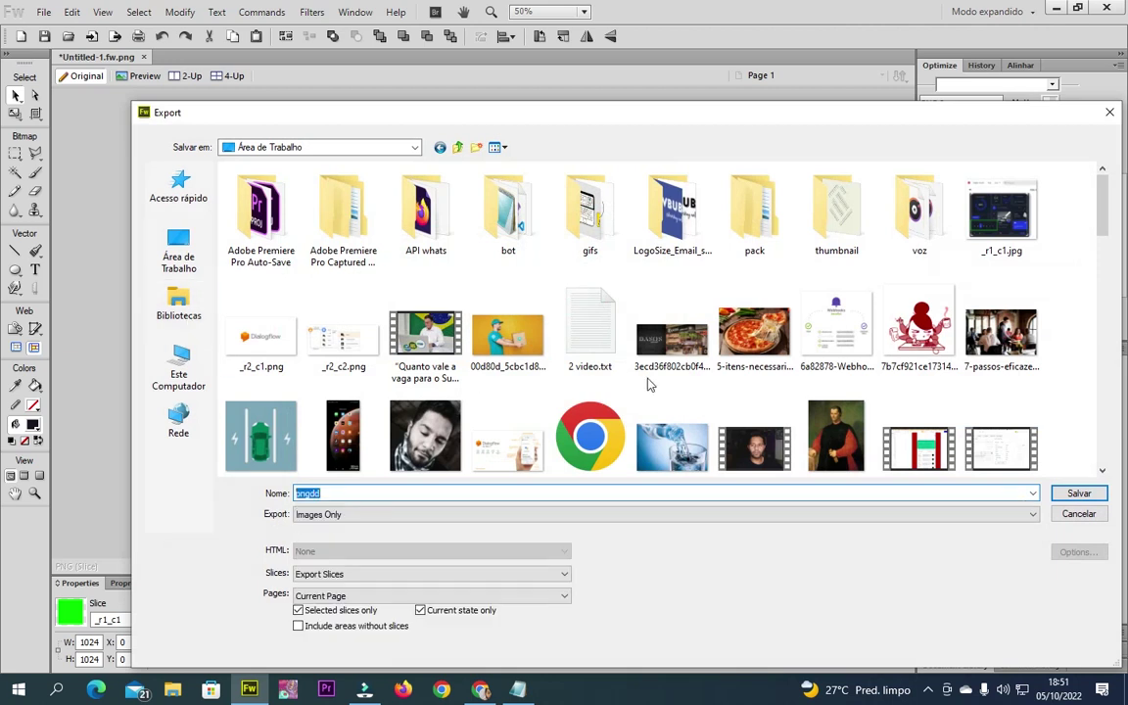
click(1079, 493)
Switch to Chrome and choose pngdd.png from the desktop as the app's icon in Deskifier.
click(518, 689)
click(480, 690)
click(192, 360)
text(pngdd)
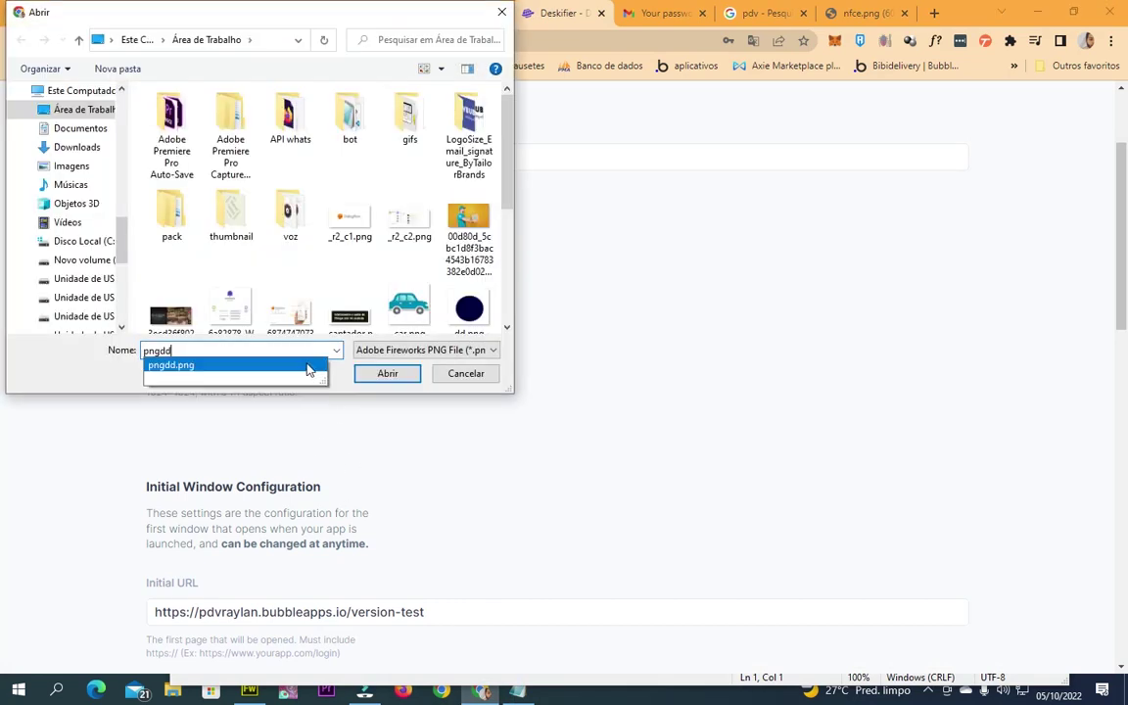
click(310, 366)
click(373, 378)
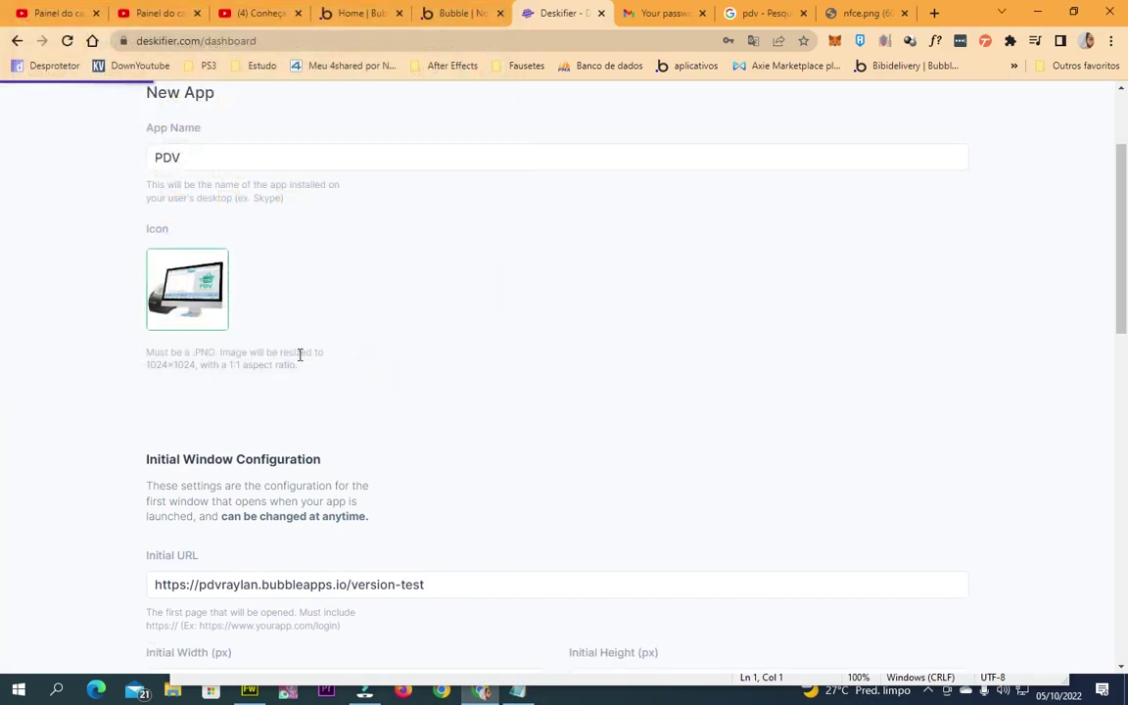
Translate the Deskifier page from English to Portuguese.
scroll(333, 377, down, 2)
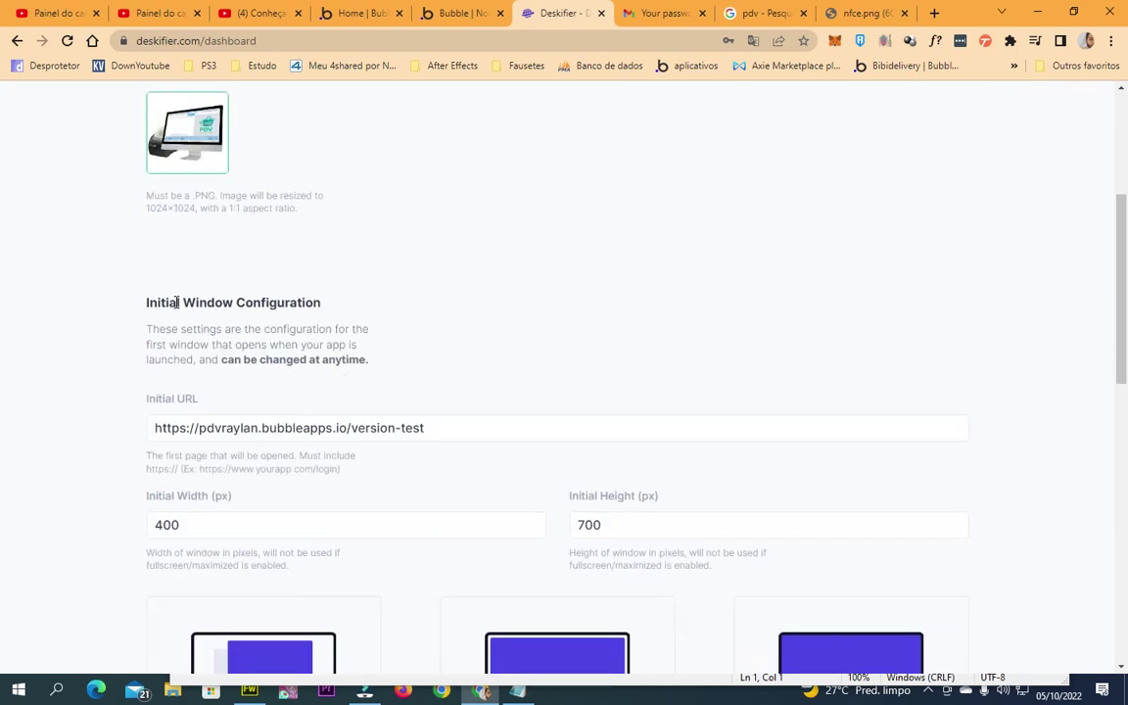
click(754, 41)
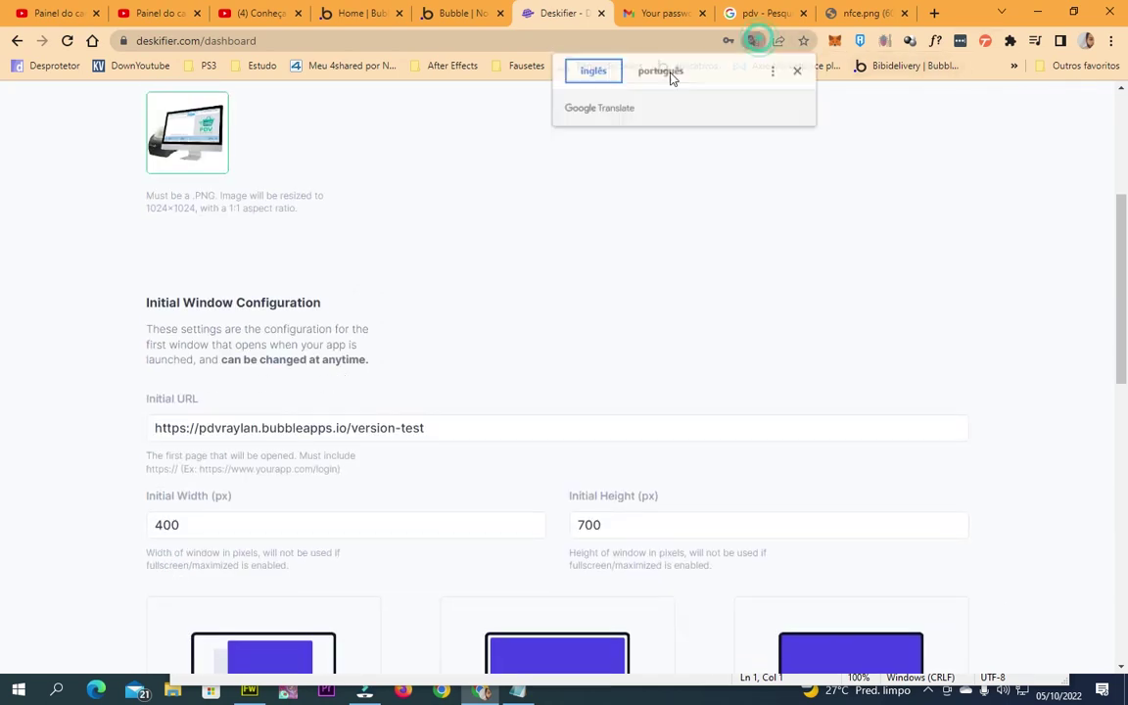
click(660, 71)
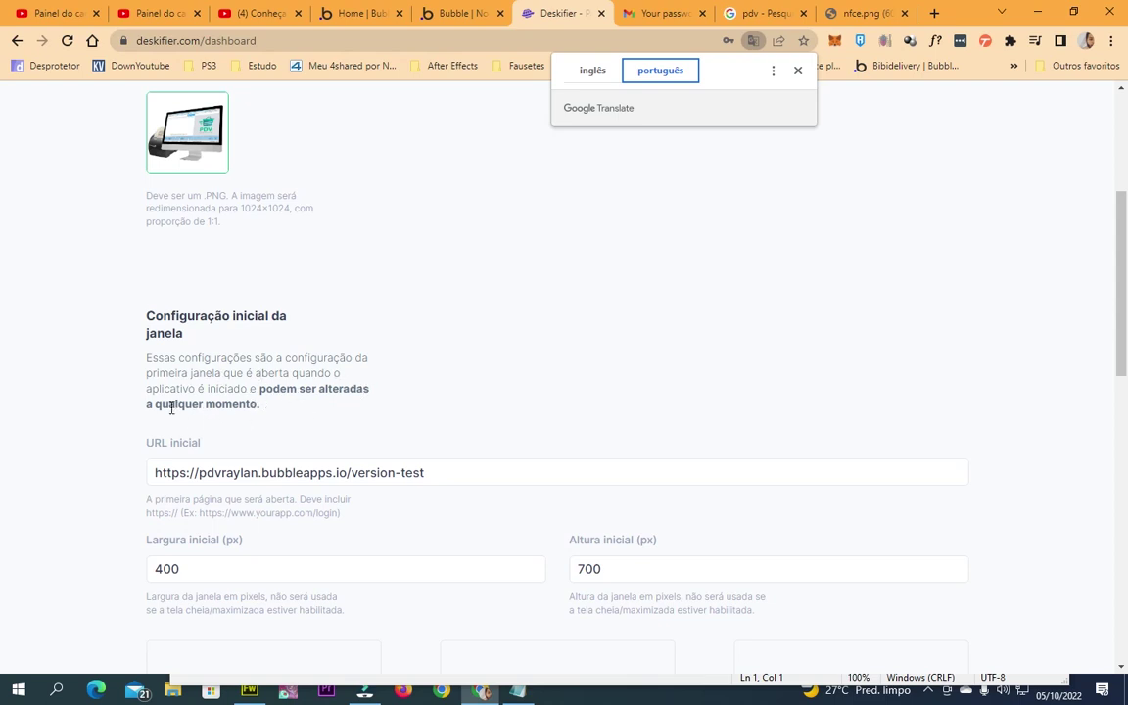
scroll(146, 460, down, 3)
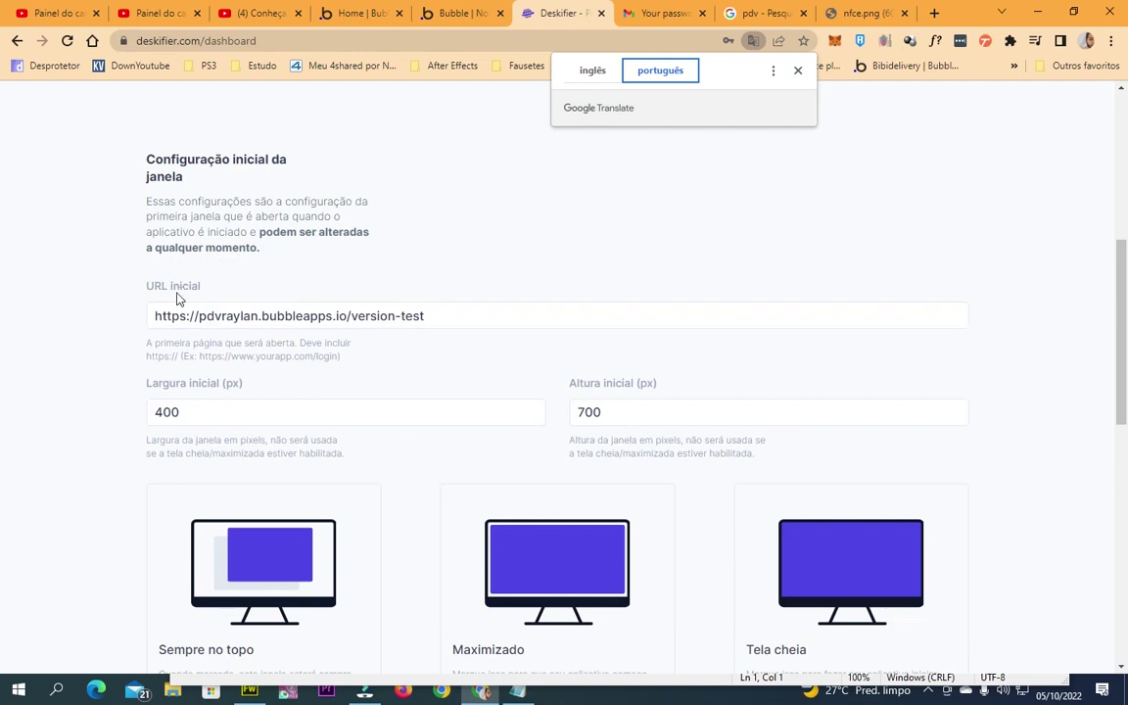
click(286, 412)
click(605, 412)
click(284, 418)
click(604, 409)
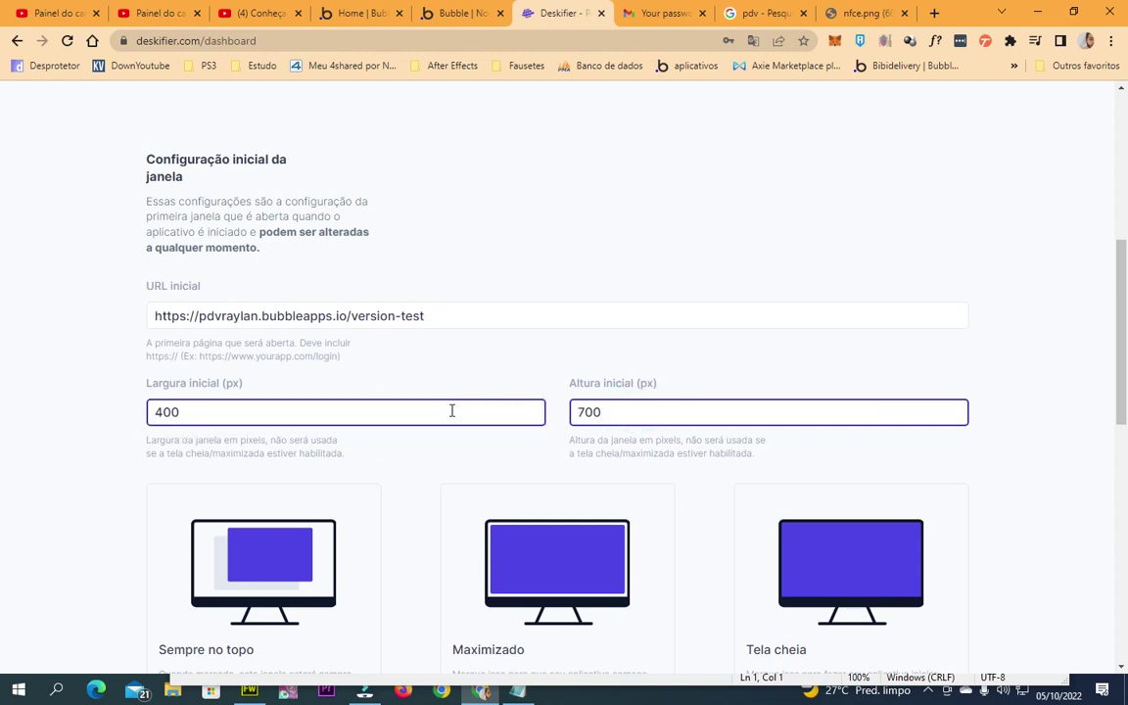
Enable the Sempre no topo and Tela cheia options for the initial window, leaving Maximizado off.
scroll(396, 402, down, 2)
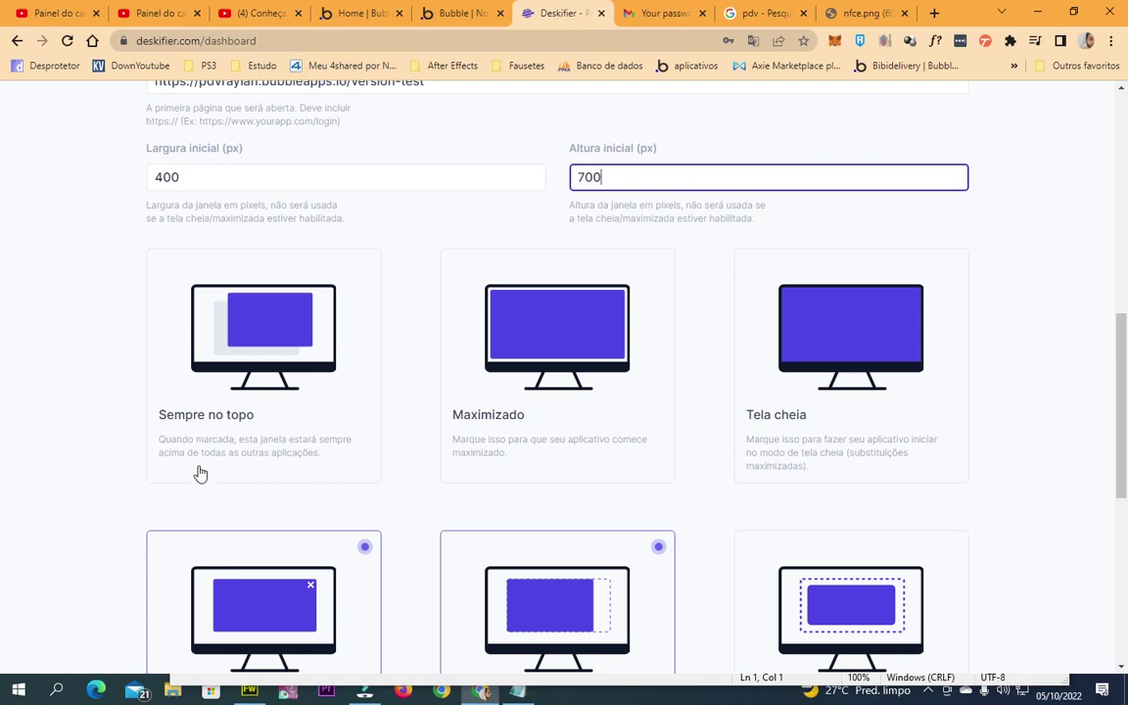
click(264, 345)
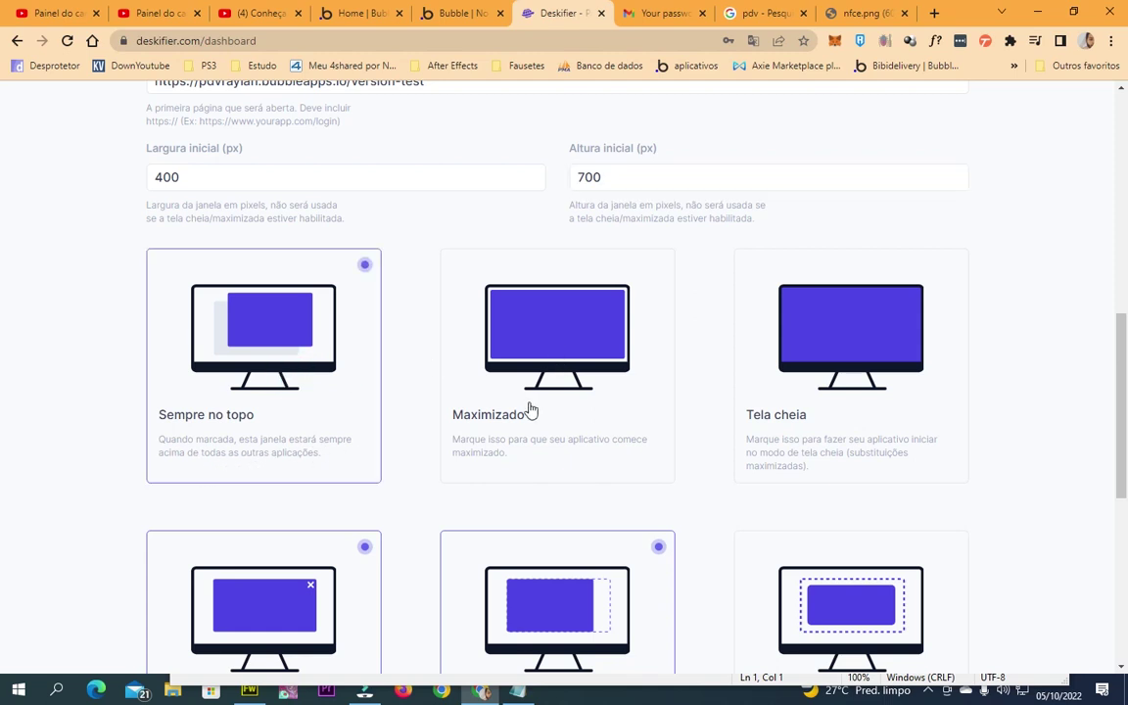
click(536, 362)
click(825, 344)
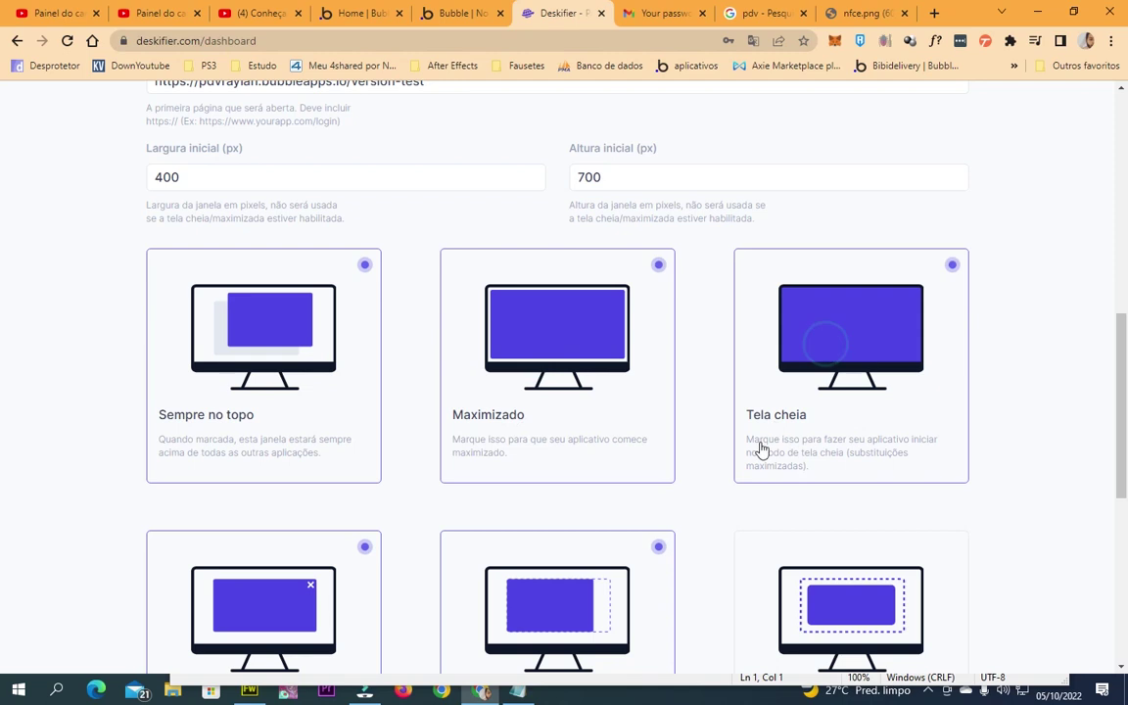
click(590, 411)
Disable Redimensionável and enable Plano de fundo transparente for the initial window, leaving Fechável on.
scroll(563, 426, down, 3)
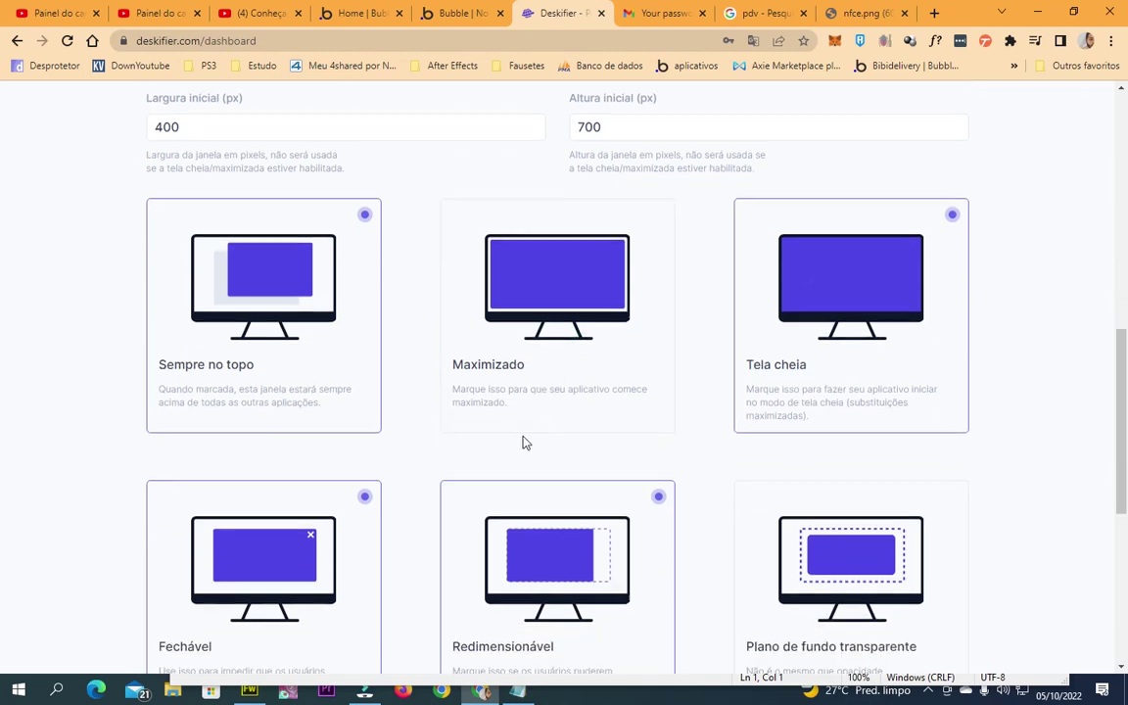
click(243, 410)
click(259, 407)
click(522, 397)
click(858, 395)
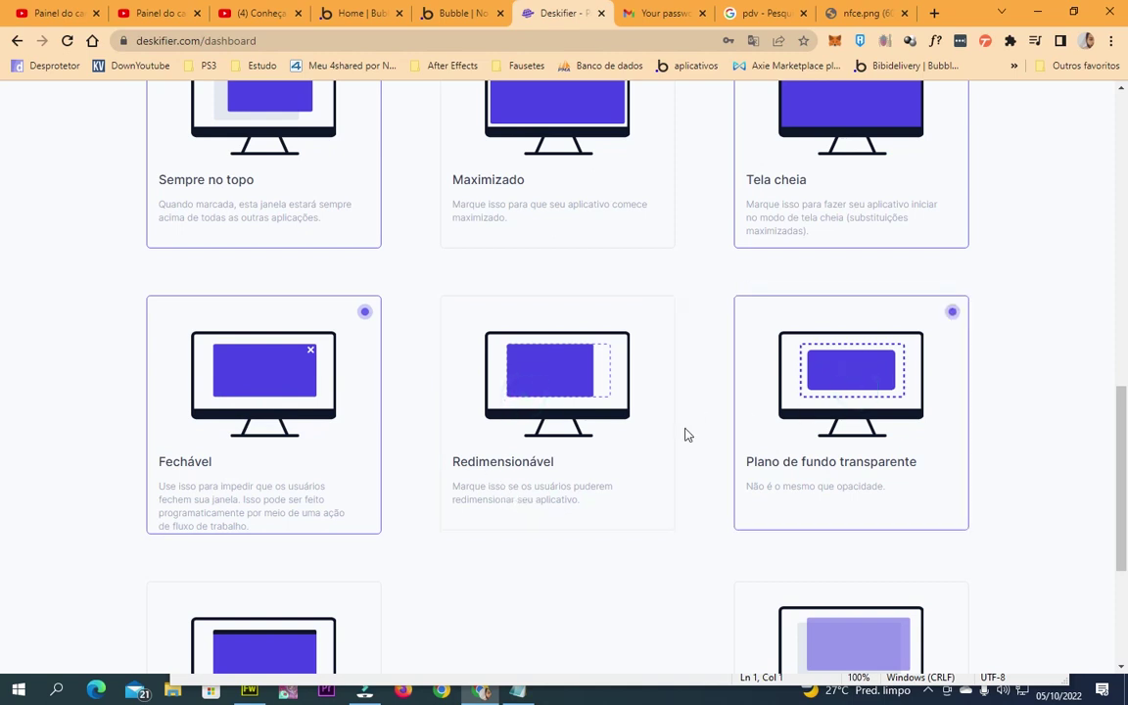
scroll(277, 433, up, 2)
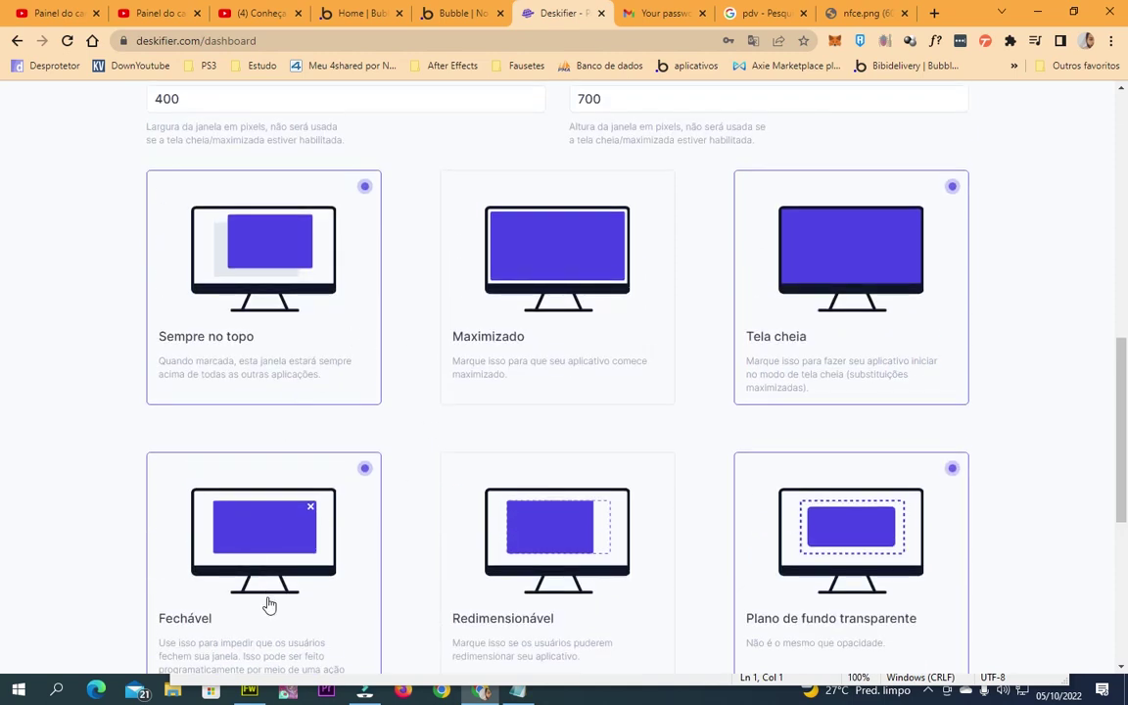
scroll(240, 587, down, 2)
click(260, 377)
click(260, 374)
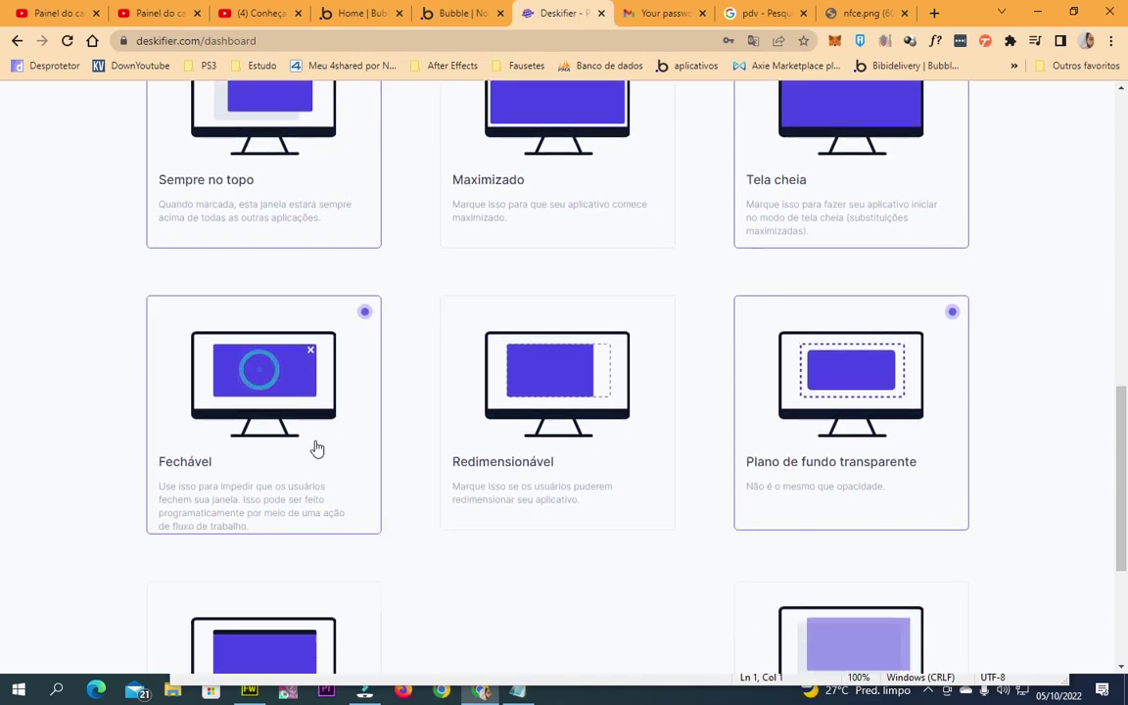
Enable the Janela sem moldura option for the initial window.
scroll(279, 406, up, 2)
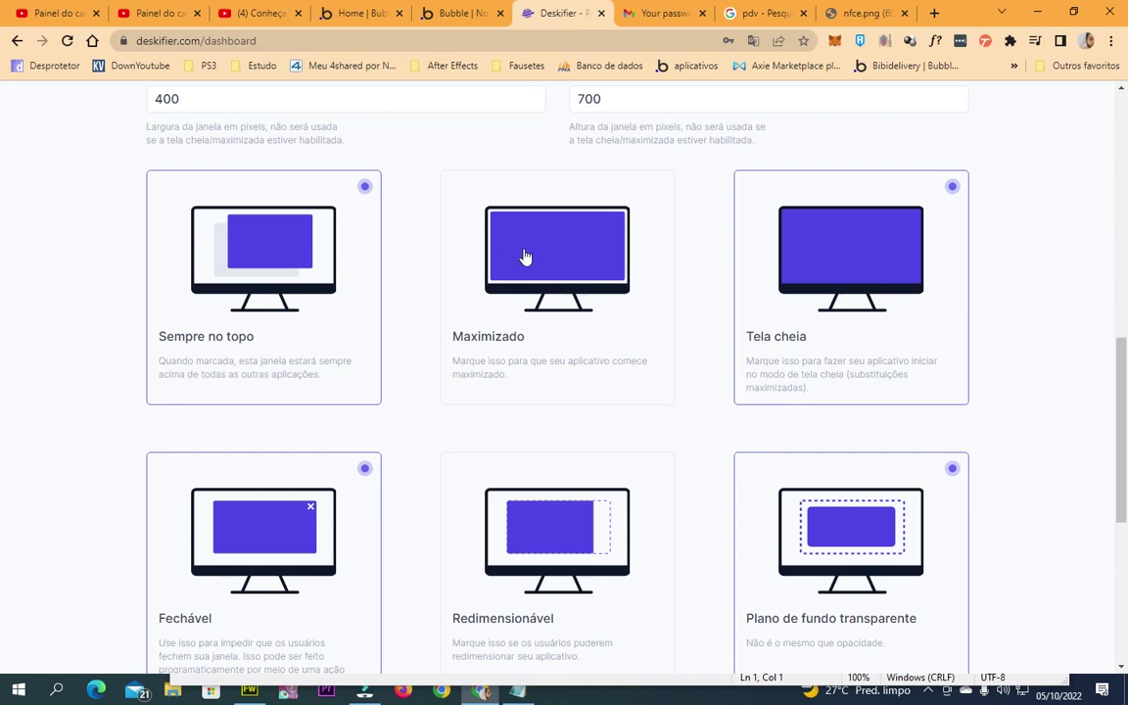
click(282, 254)
click(349, 327)
scroll(361, 395, down, 5)
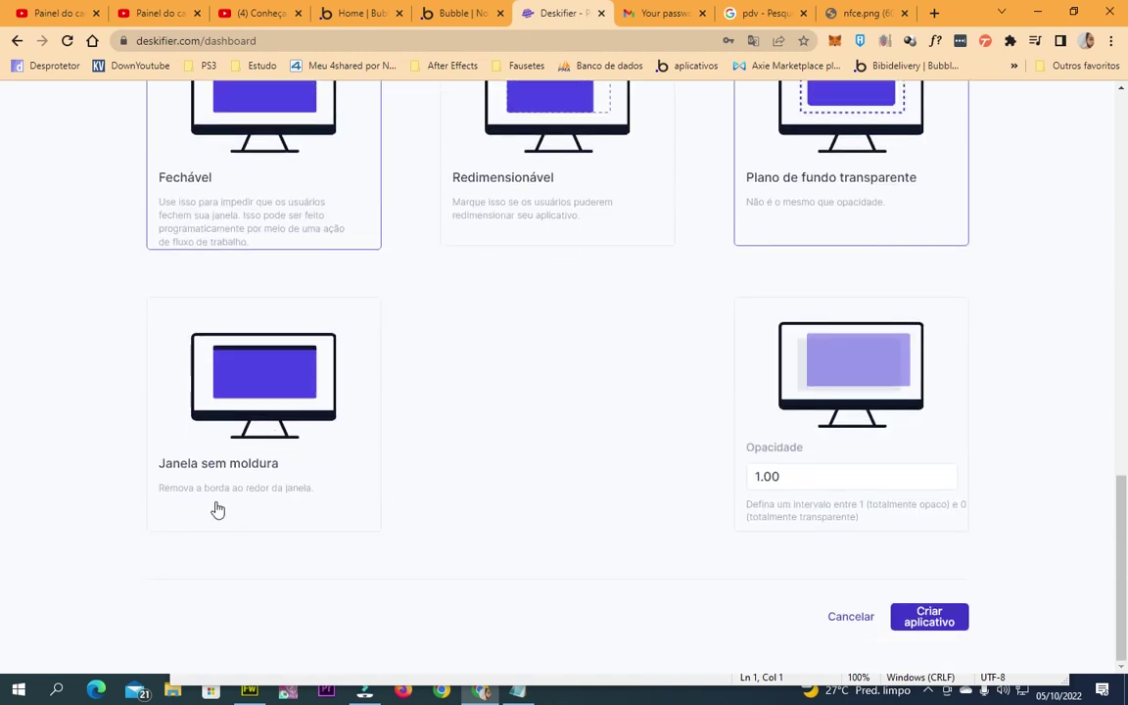
scroll(232, 529, up, 2)
click(226, 517)
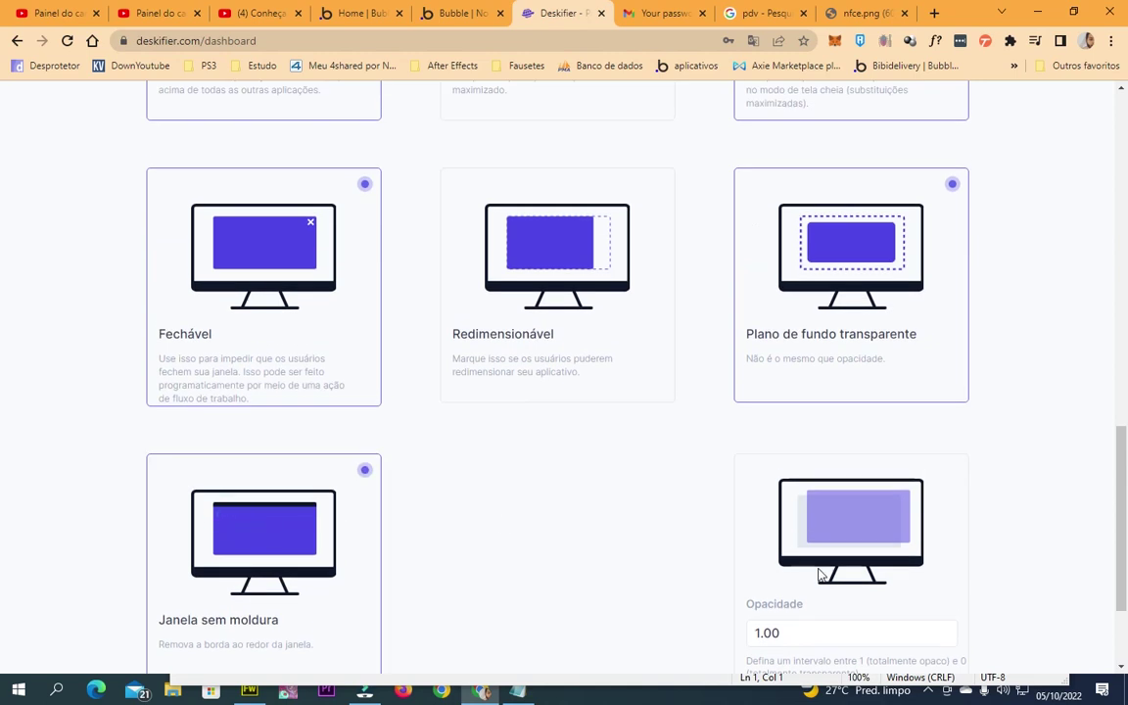
Return the page to English and create the app.
scroll(811, 457, down, 2)
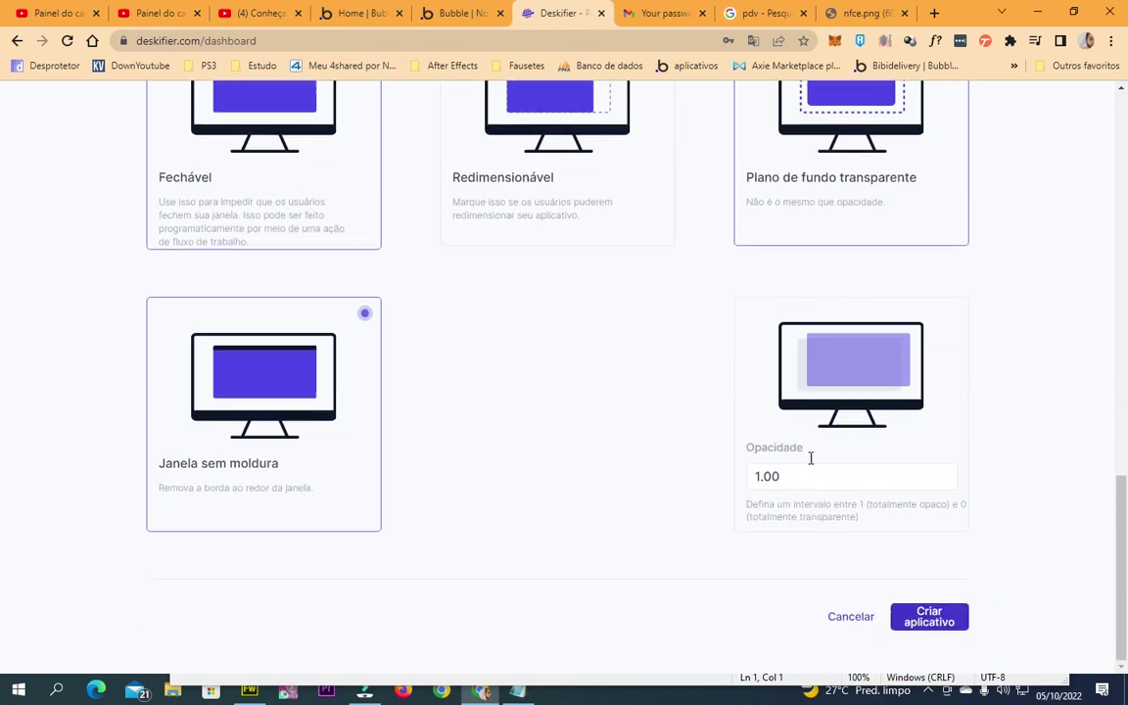
click(760, 42)
click(596, 71)
click(609, 468)
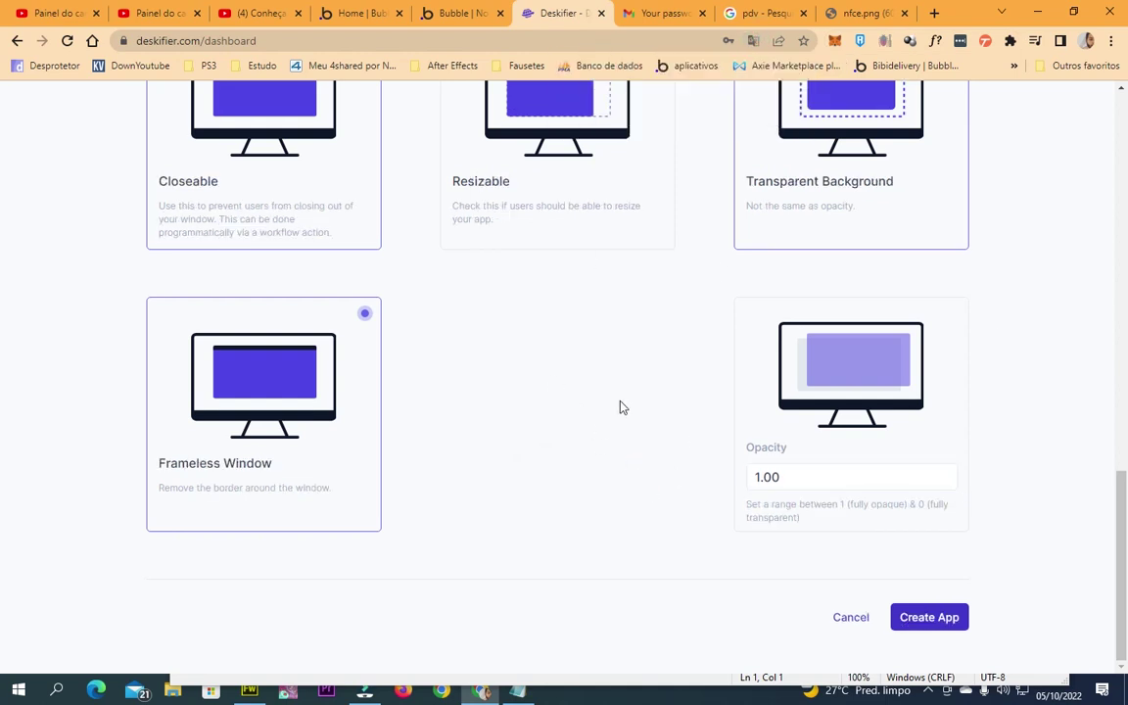
click(921, 634)
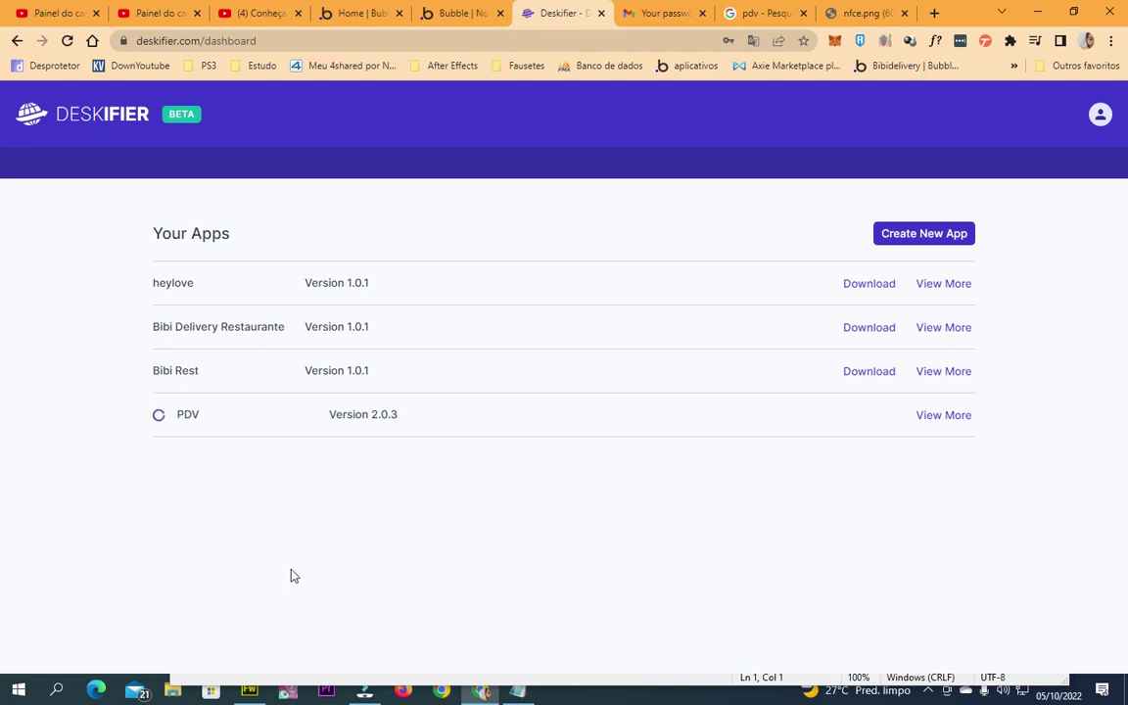
Bring the Notepad window fully into view and minimize it.
drag(695, 691, 697, 636)
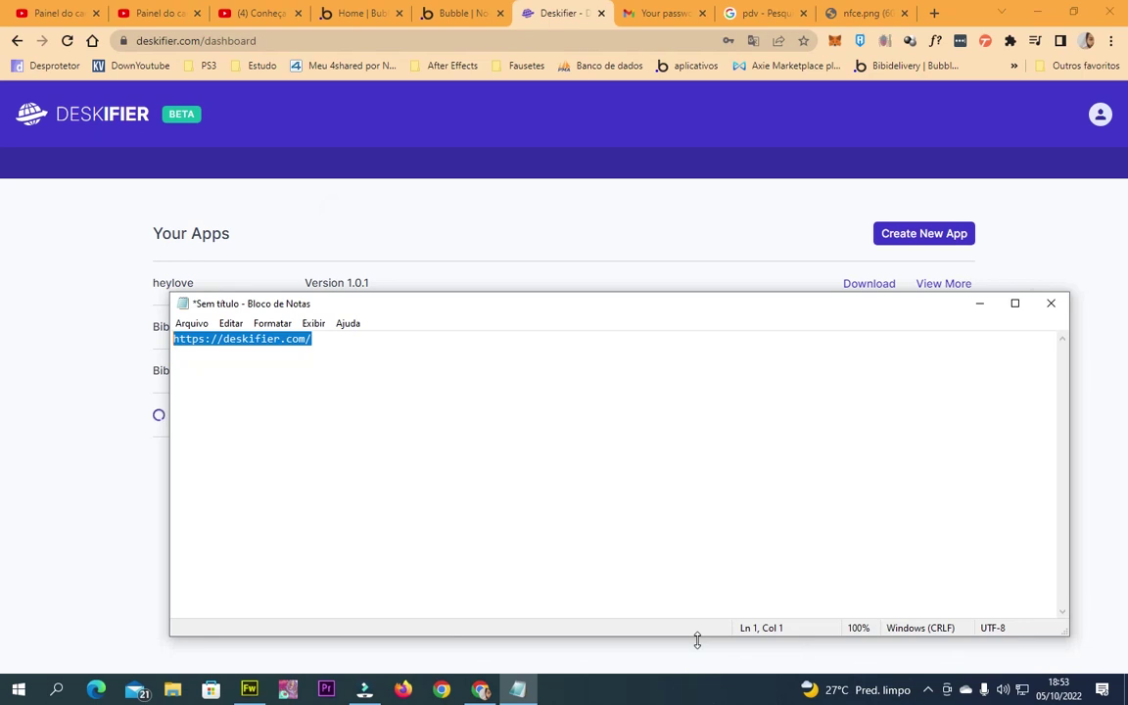
click(979, 304)
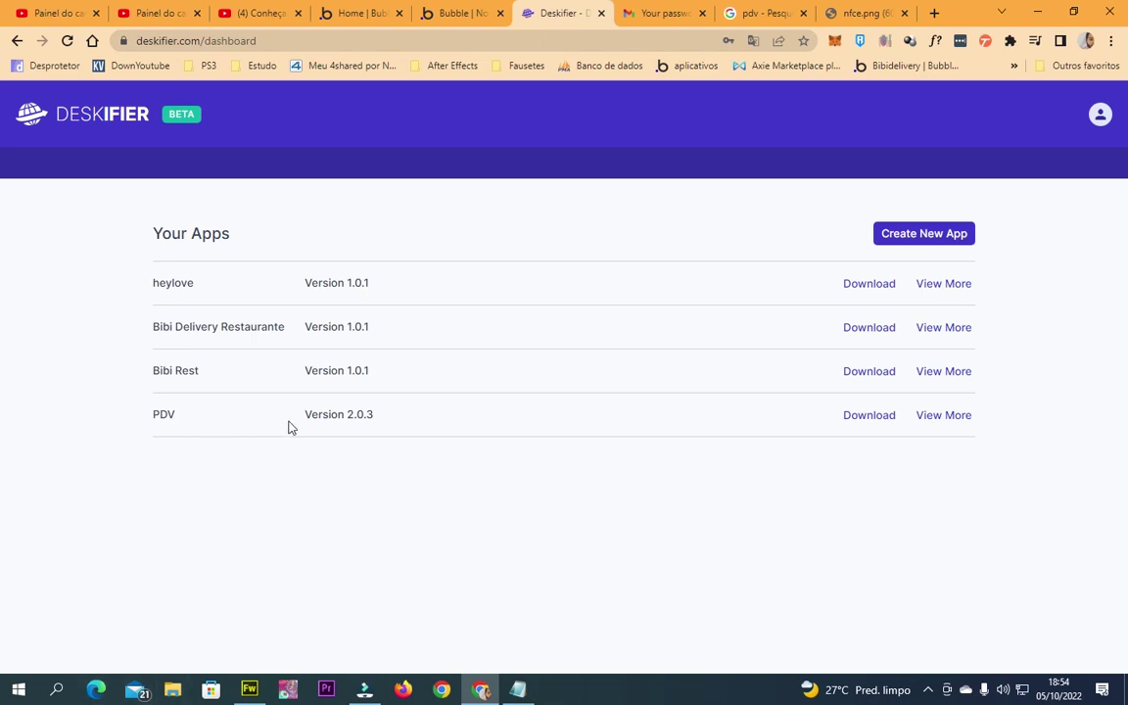
Start the download of the PDV app and create a folder named sistema on the desktop for it.
click(861, 417)
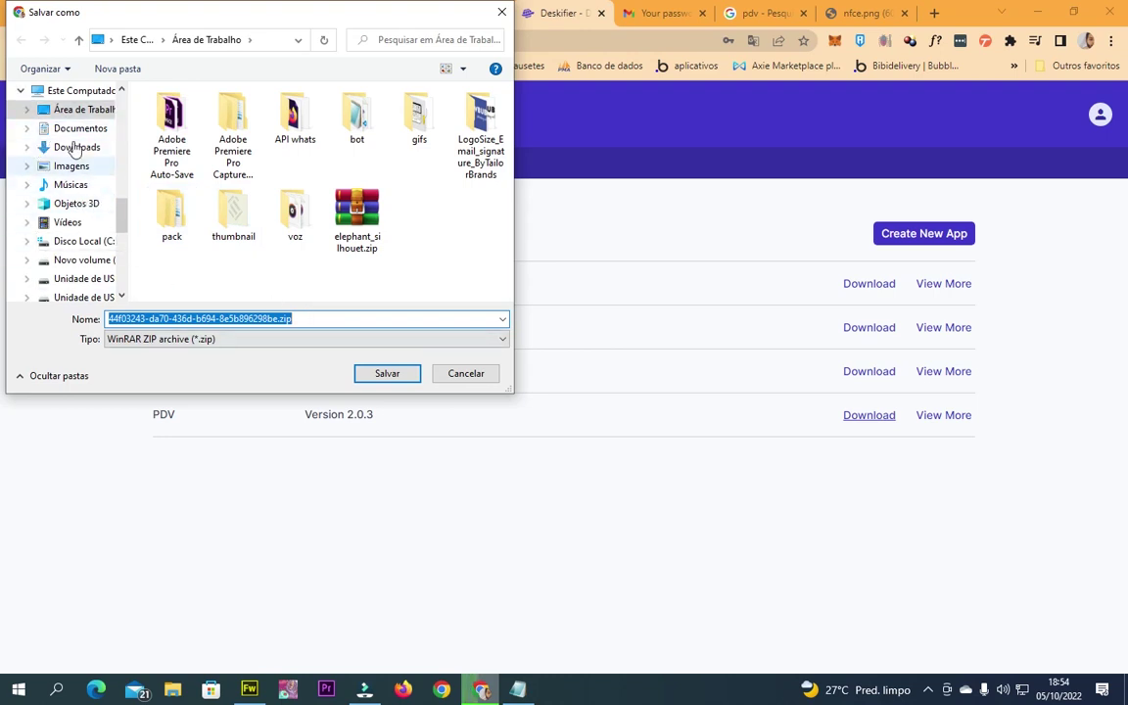
click(113, 71)
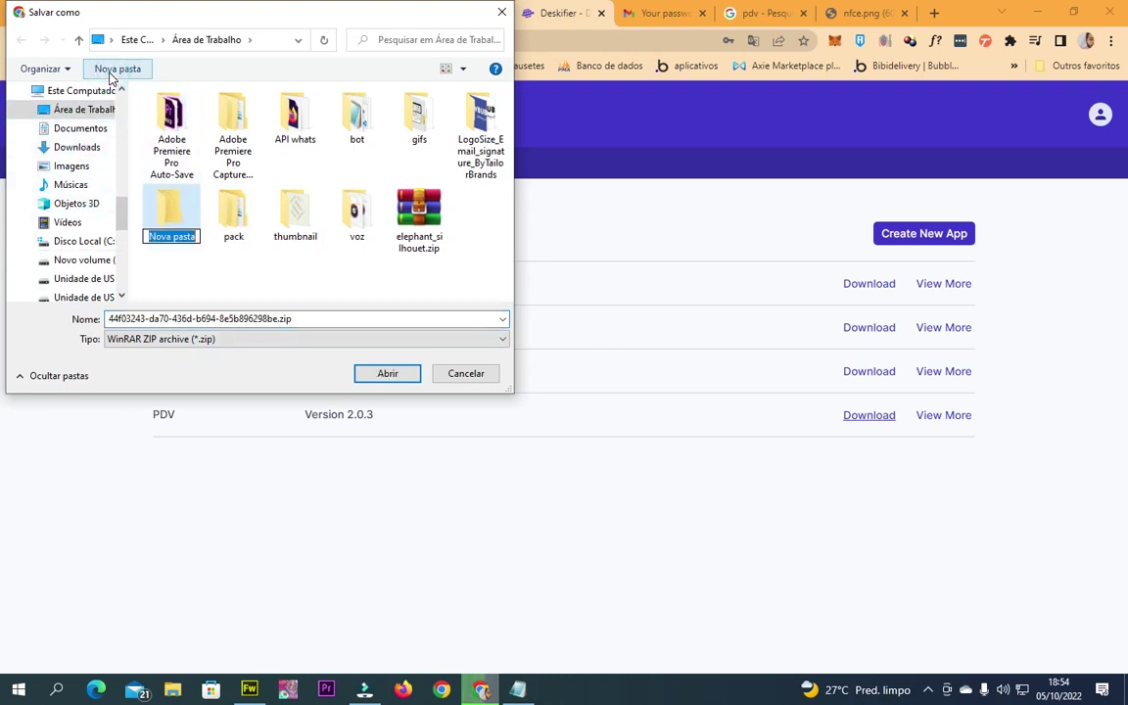
text(sistema)
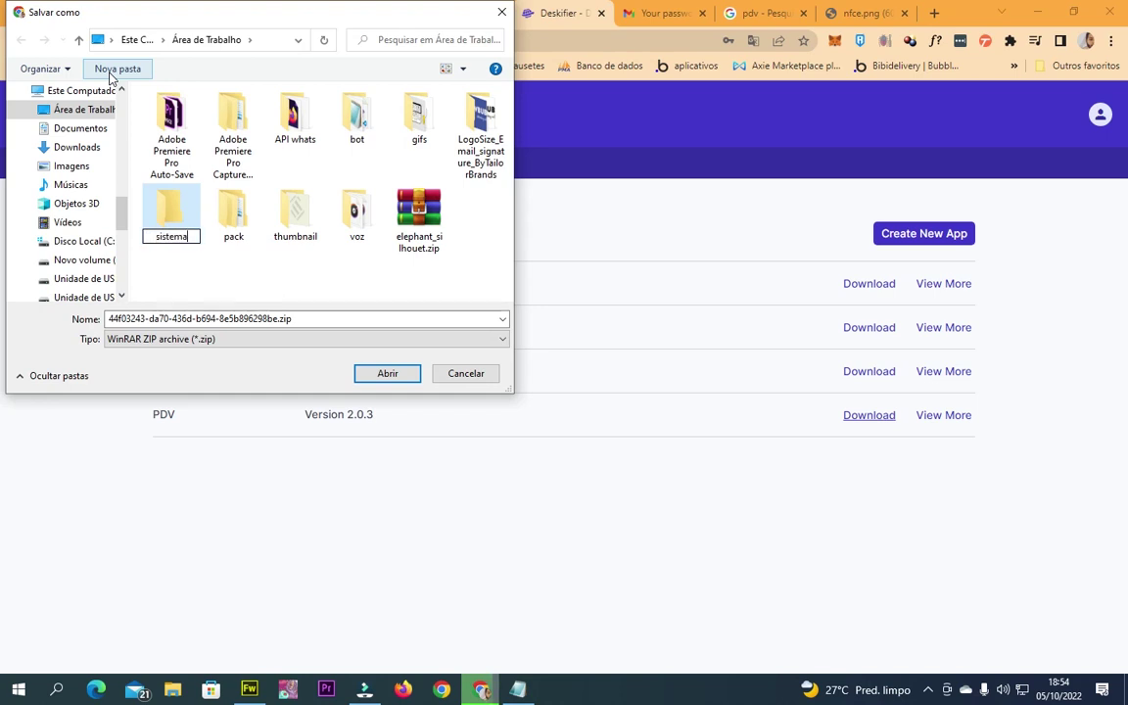
click(249, 222)
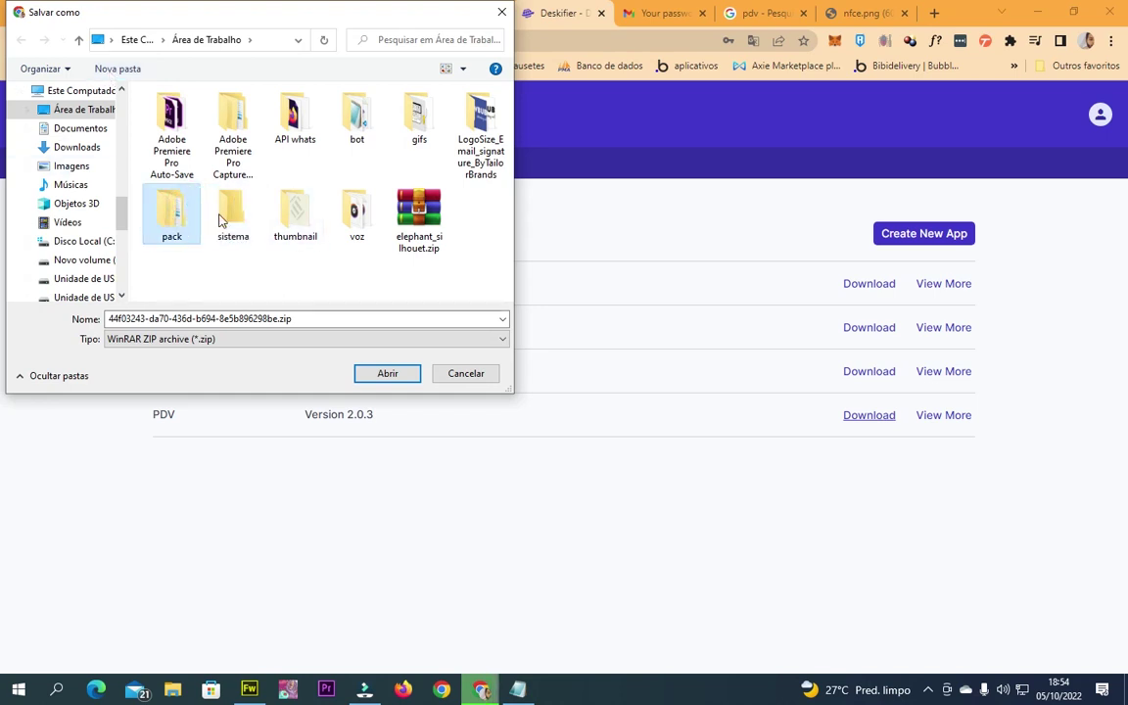
key(Return)
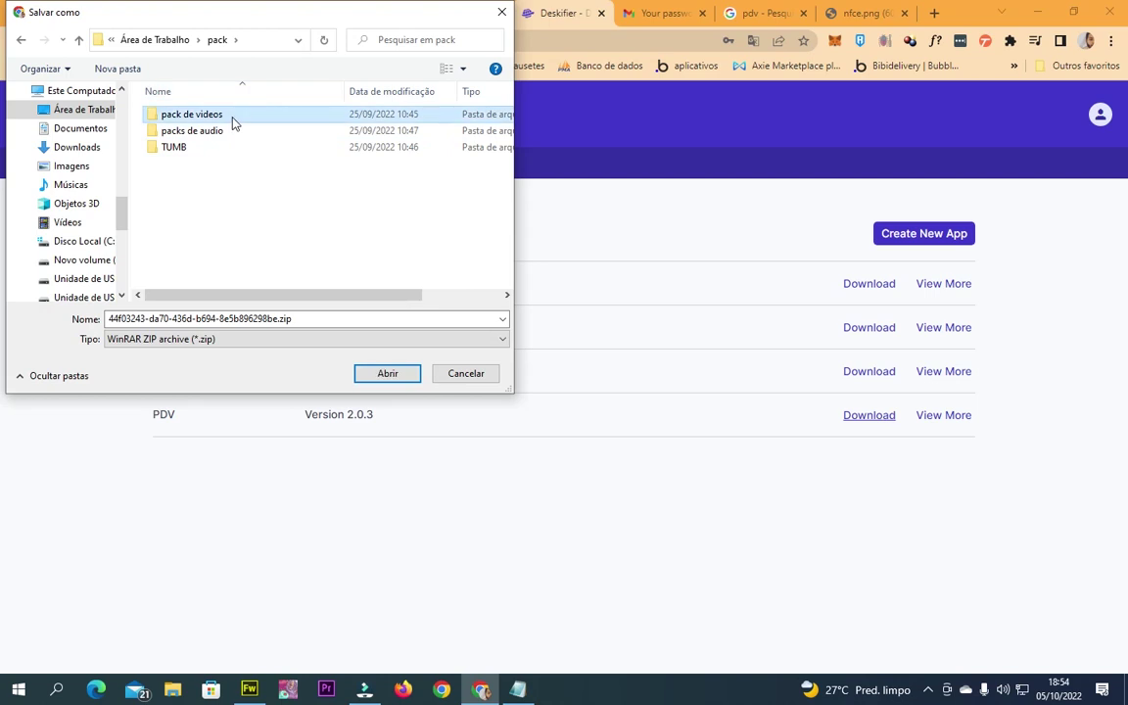
double_click(233, 113)
double_click(245, 147)
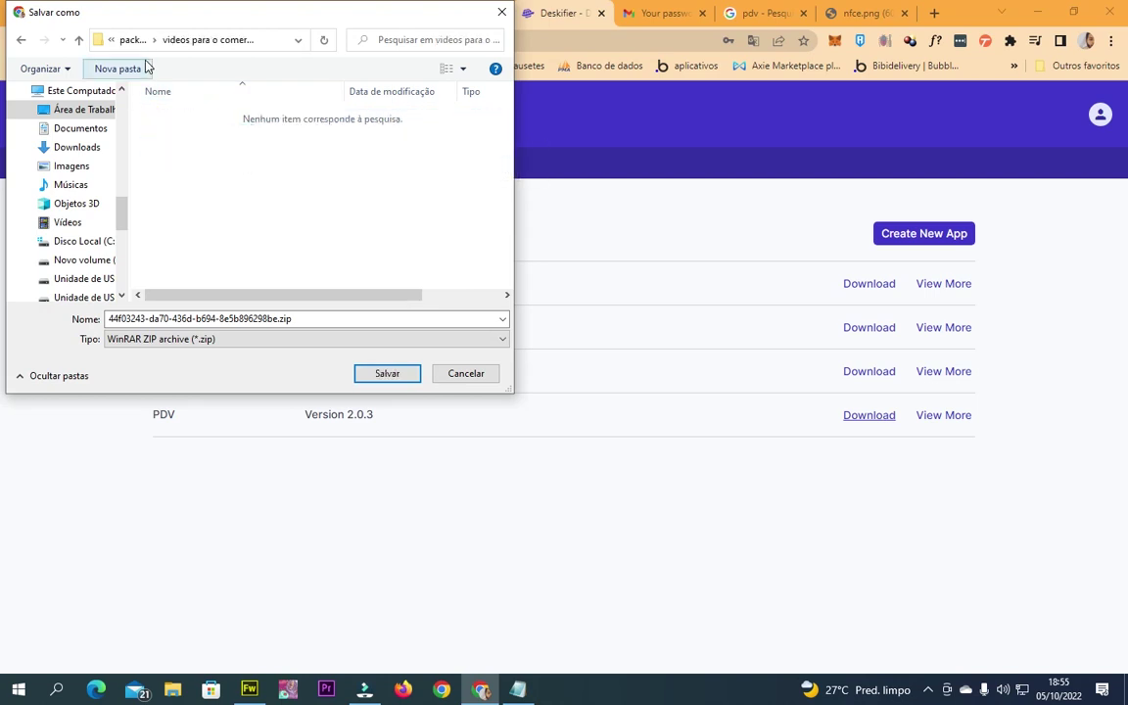
click(78, 40)
click(78, 40)
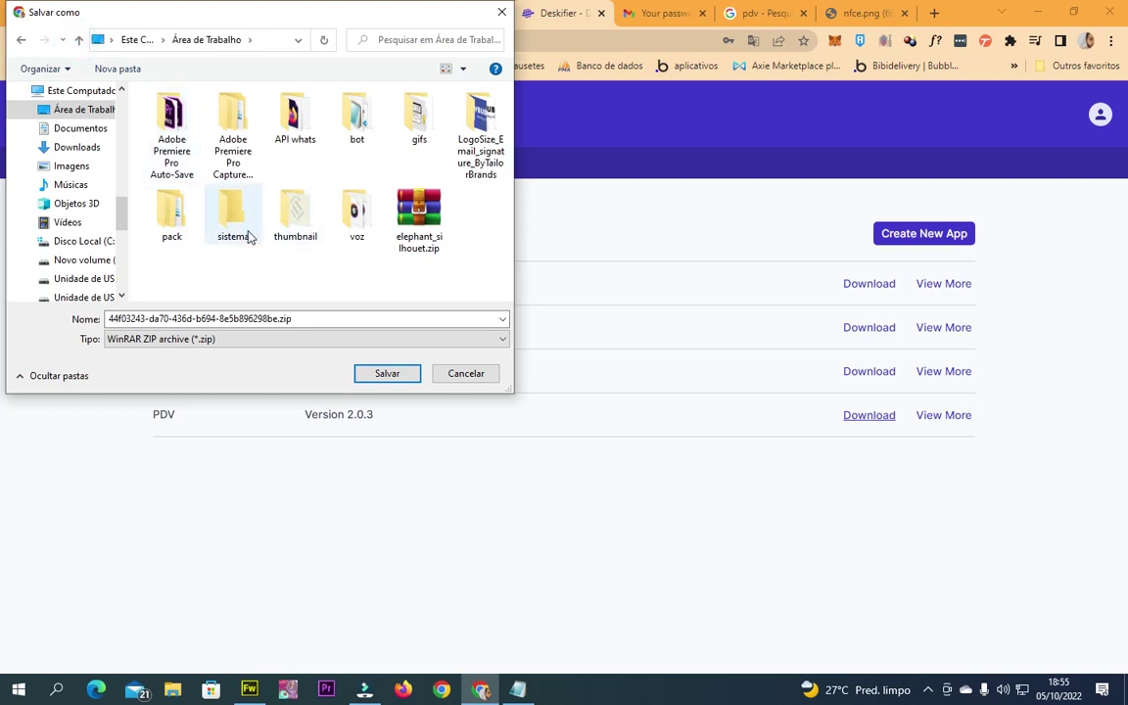
Save the PDV app's ZIP archive in the sistema folder on the desktop.
click(233, 218)
right_click(233, 217)
click(272, 220)
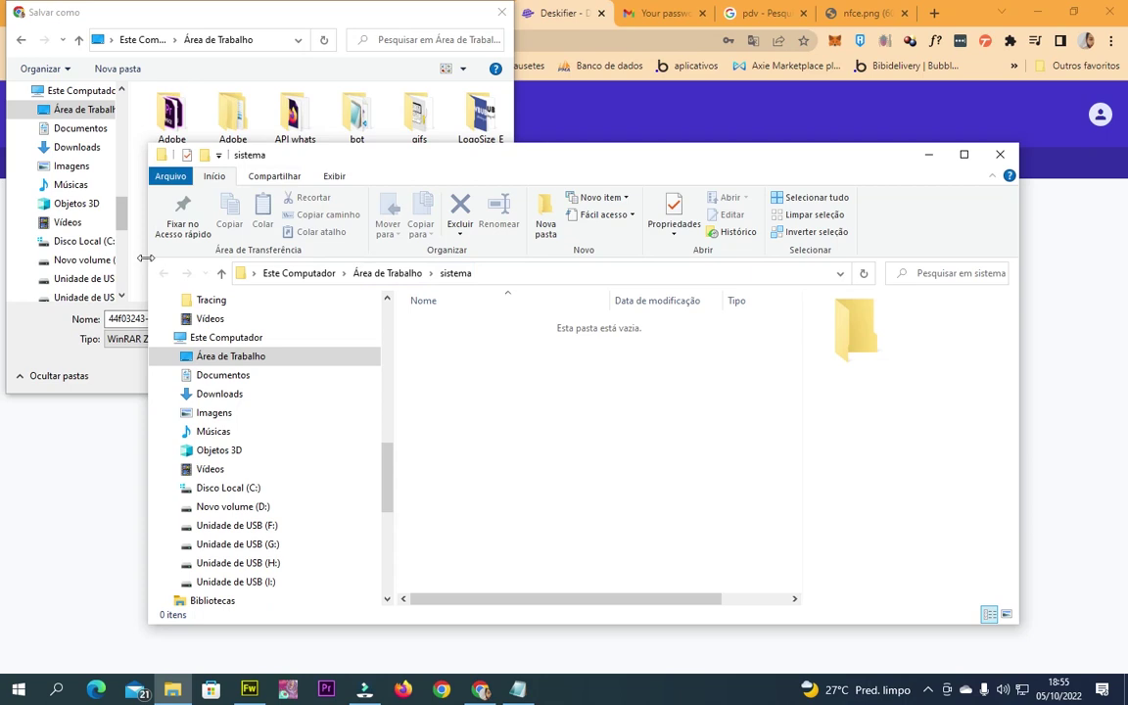
drag(248, 153, 503, 155)
double_click(233, 208)
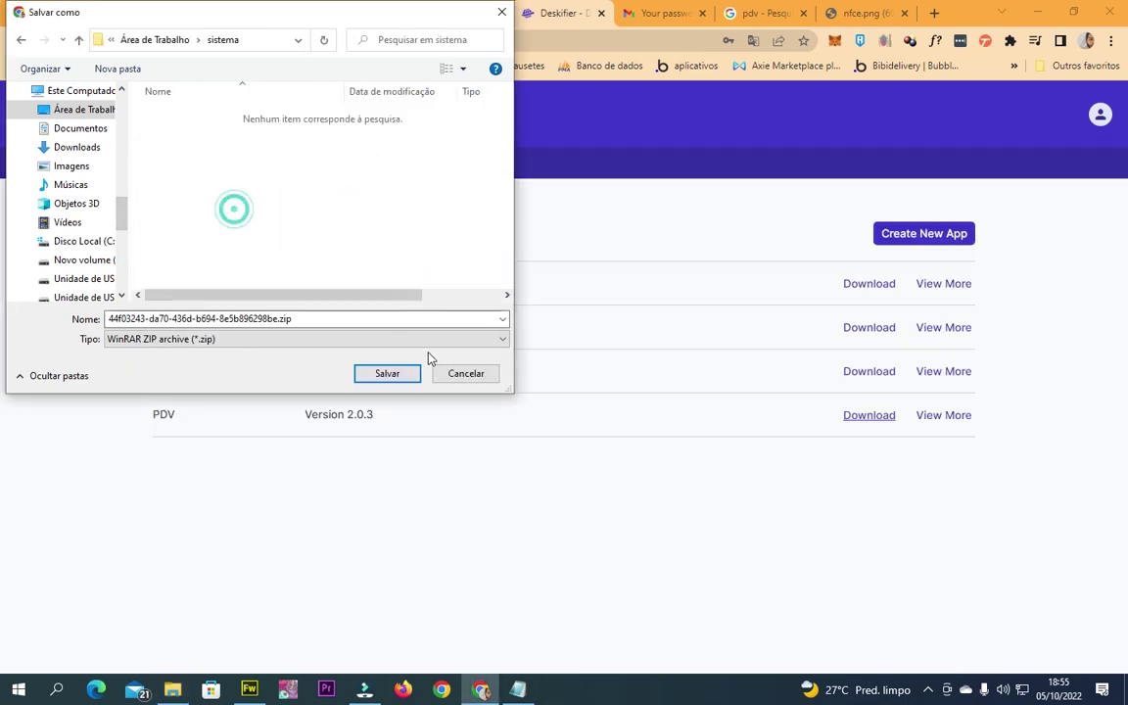
click(387, 373)
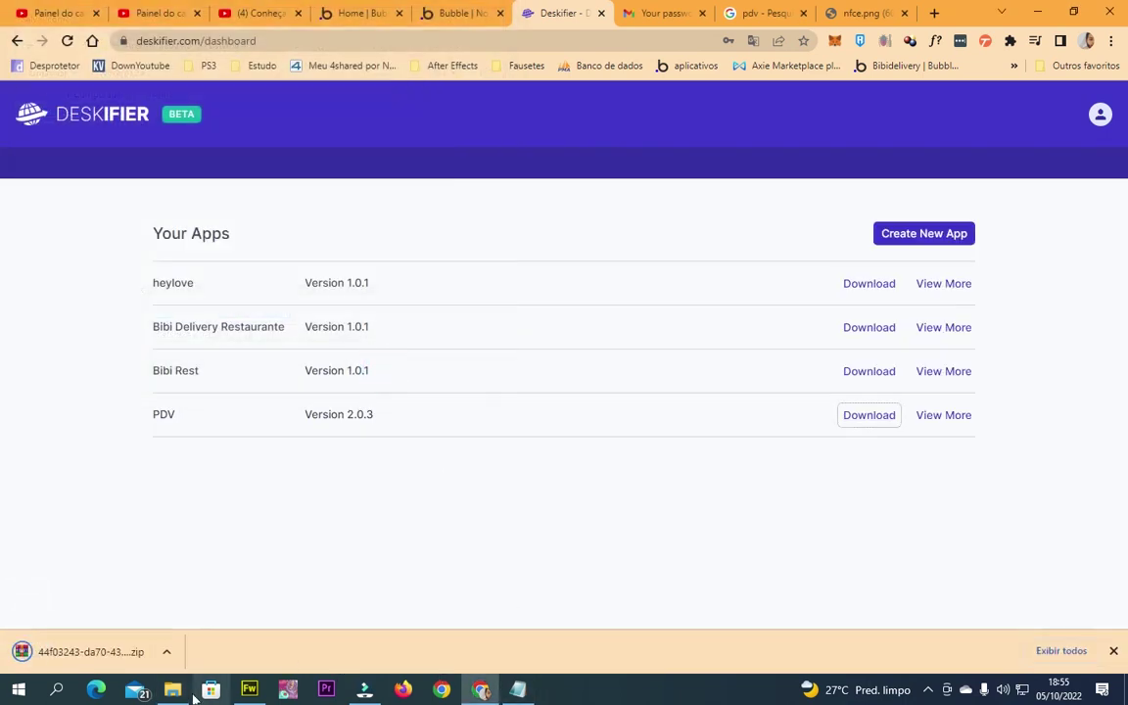
Extract the PDV ZIP archive in the sistema folder into a subfolder named after the archive.
click(172, 689)
click(745, 331)
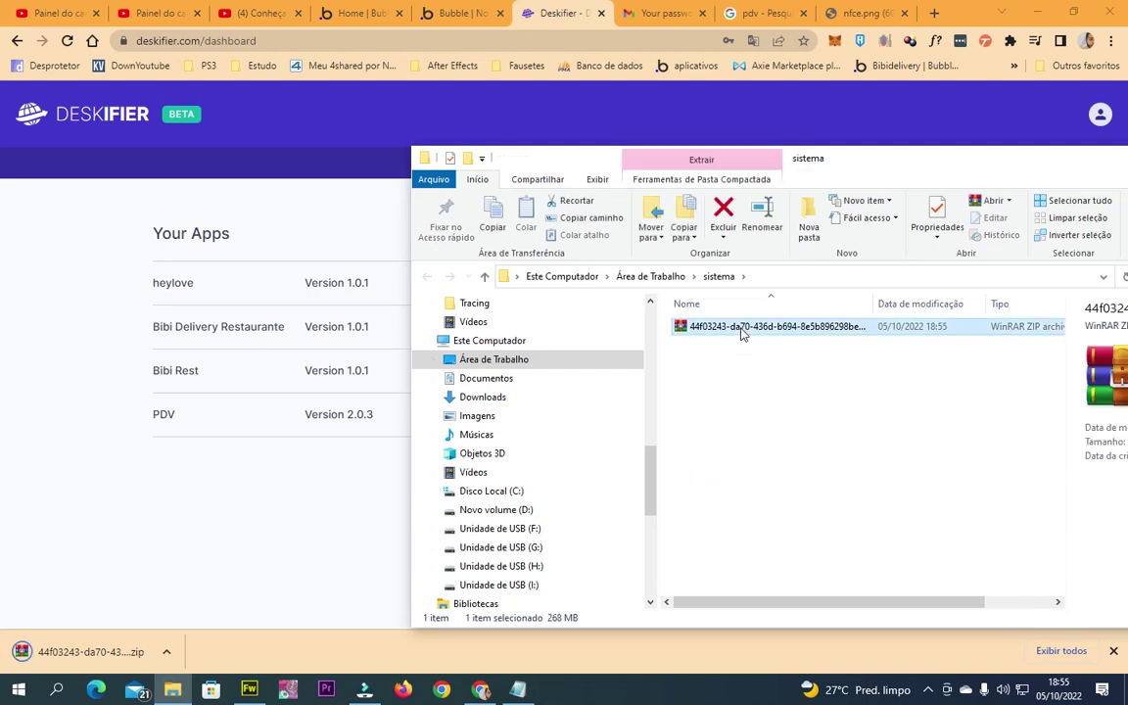
right_click(748, 331)
click(774, 375)
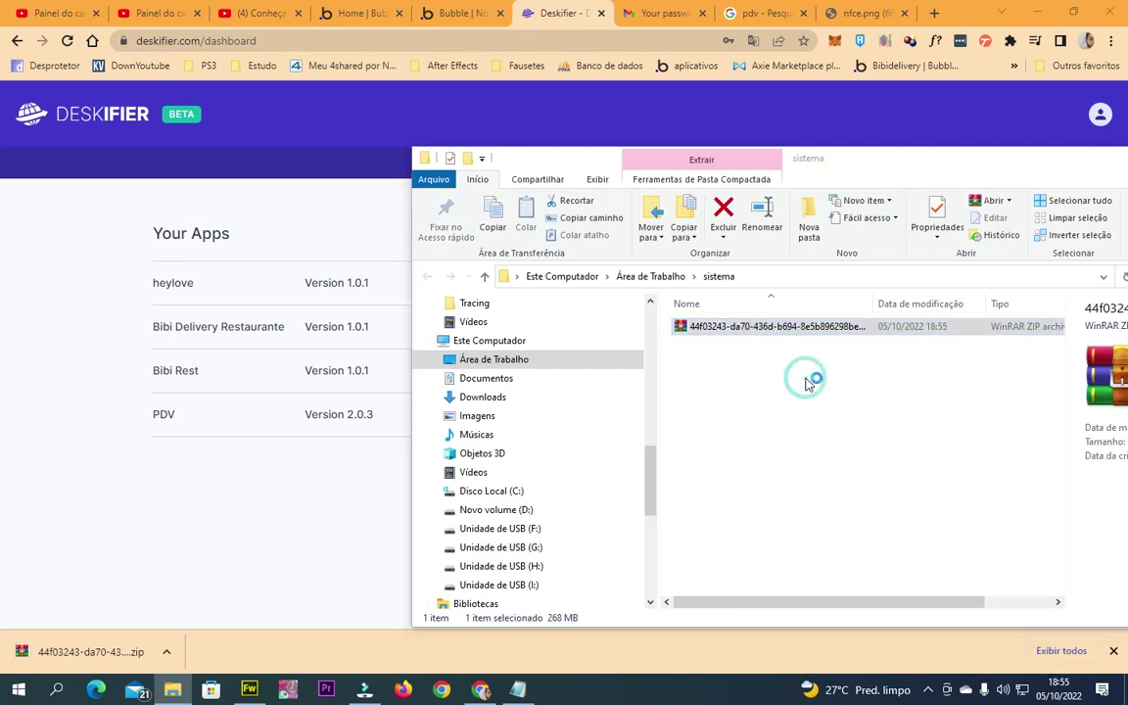
click(611, 522)
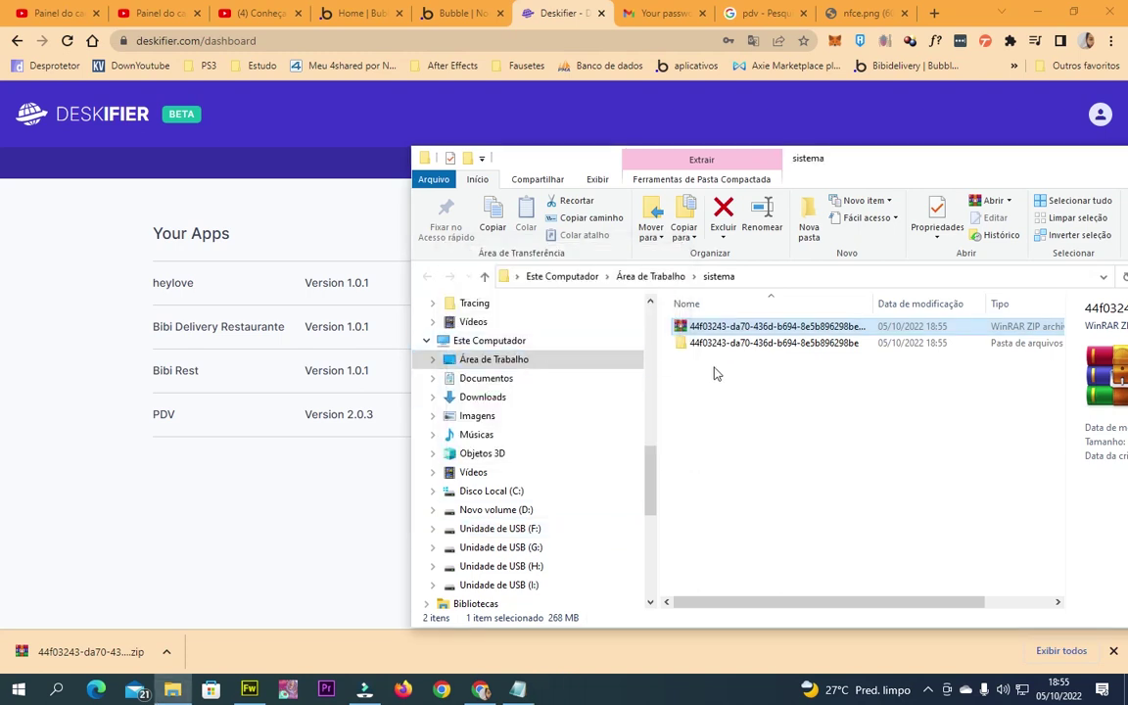
Look inside the extracted PDV-linux-x64 folder and view all the files of the PDV-win32-x64 folder in a maximized window.
click(724, 345)
double_click(724, 345)
click(743, 347)
double_click(744, 347)
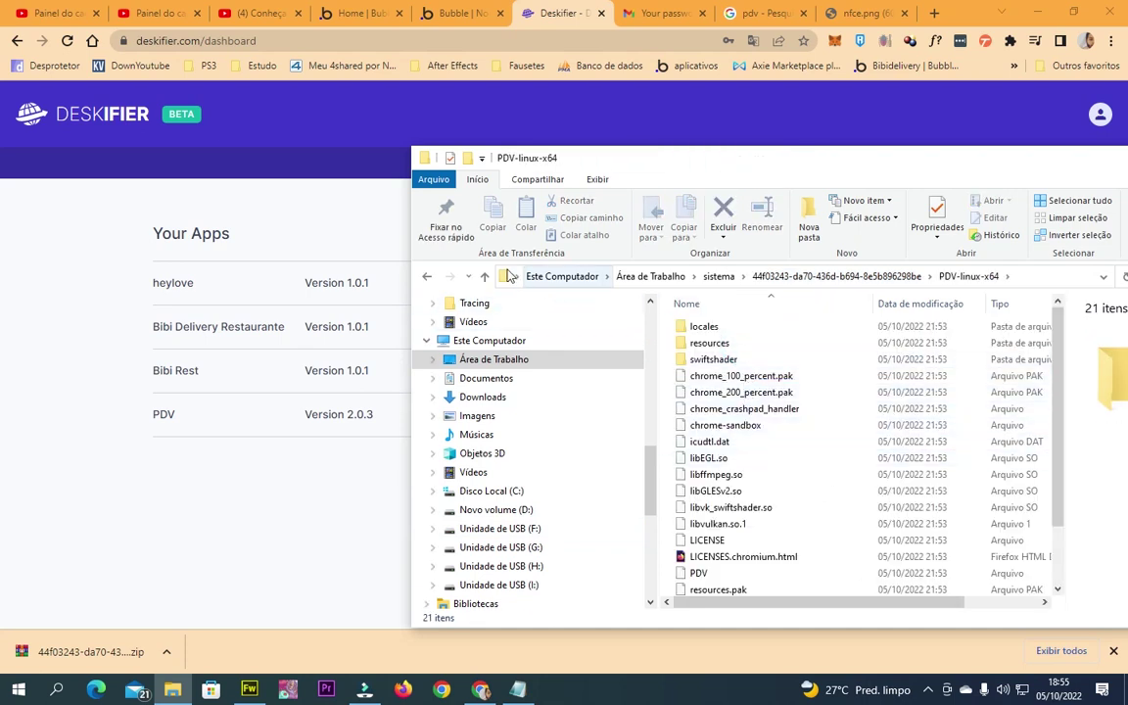
click(484, 277)
double_click(724, 359)
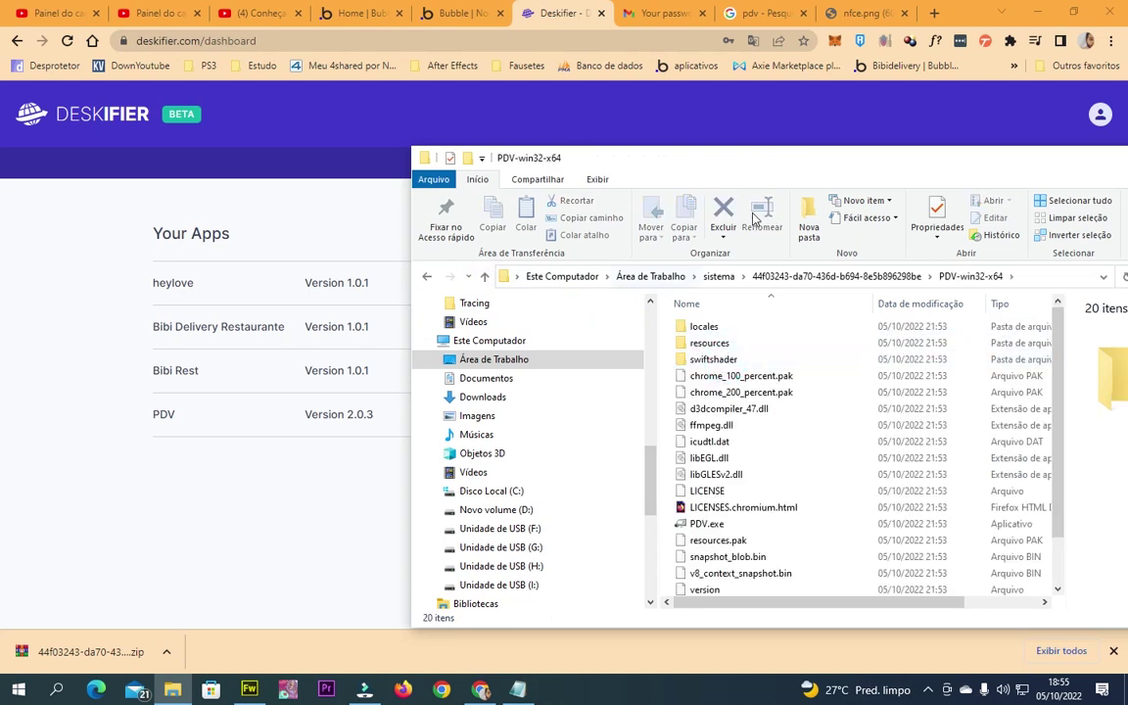
double_click(733, 156)
drag(696, 582, 275, 154)
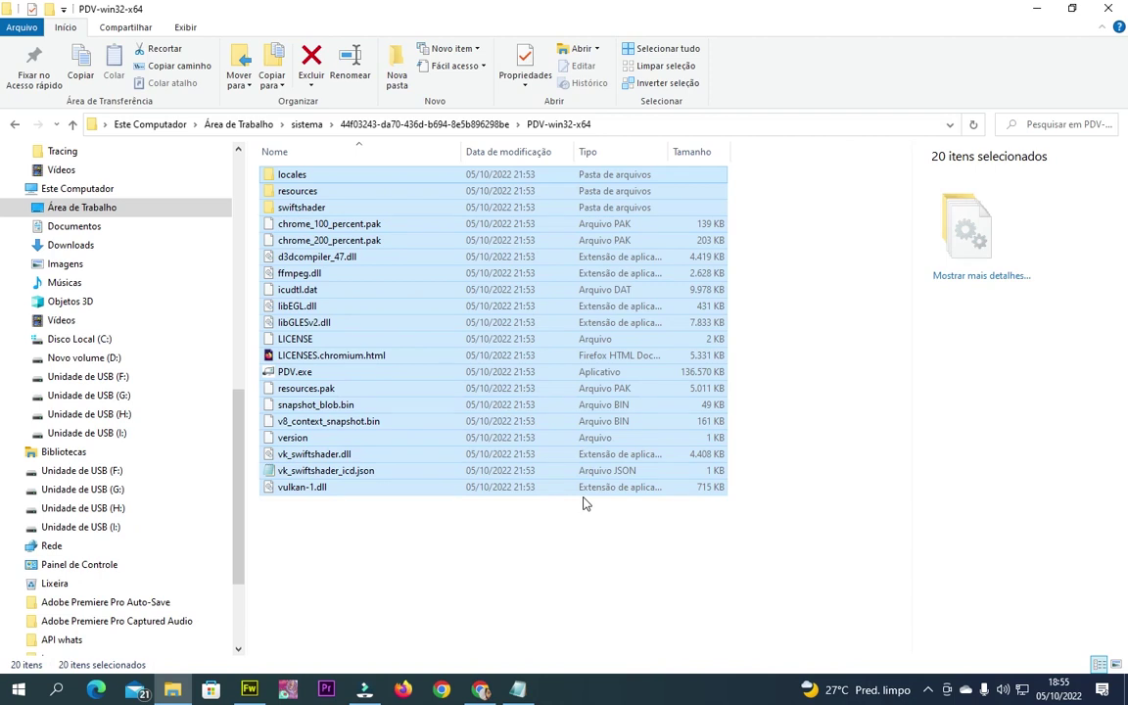
Look through the Arquivos de Programas and Arquivos de Programas (x86) folders on drive C.
click(58, 339)
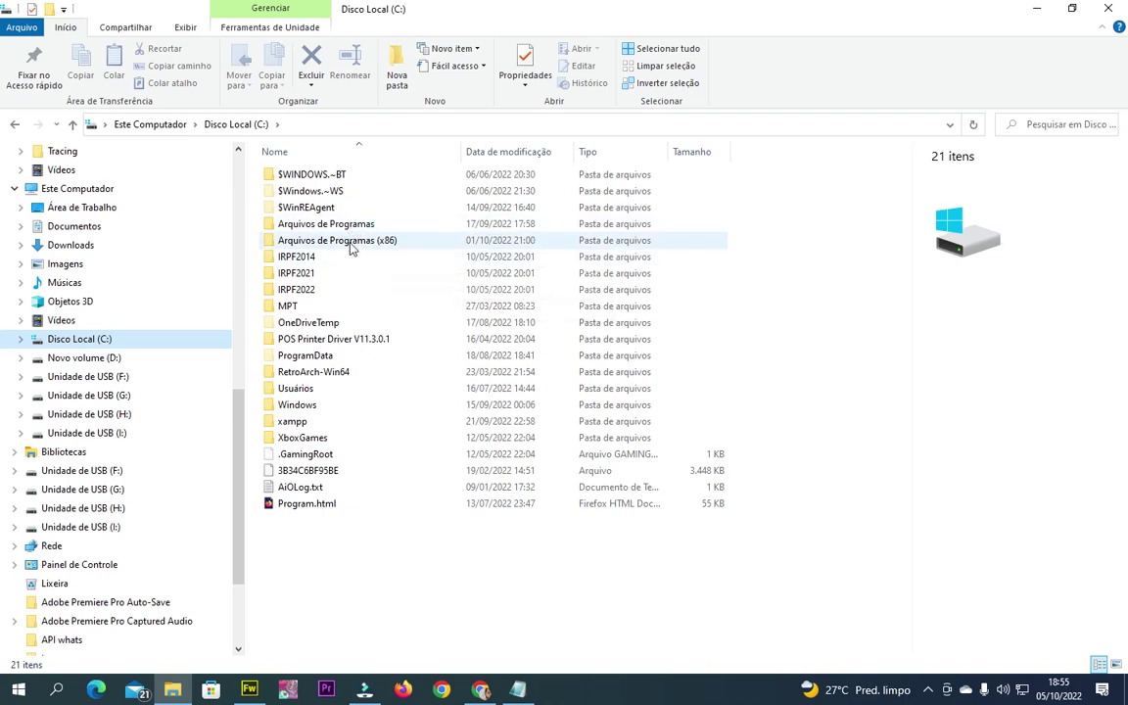
click(299, 226)
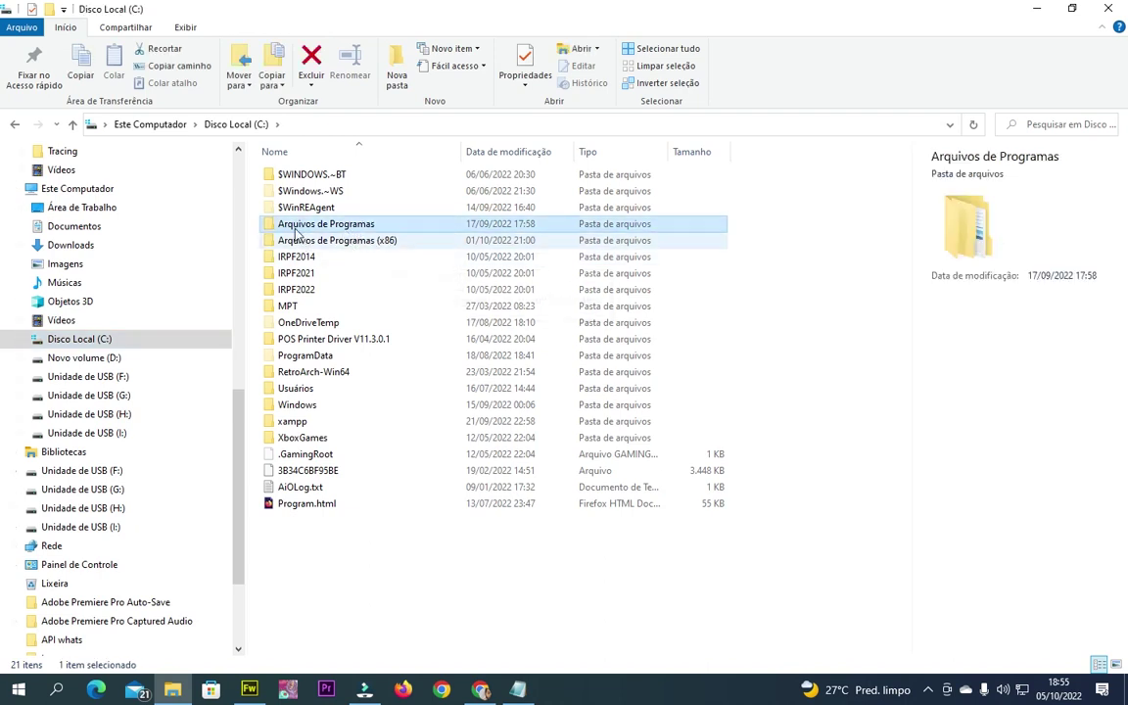
double_click(313, 224)
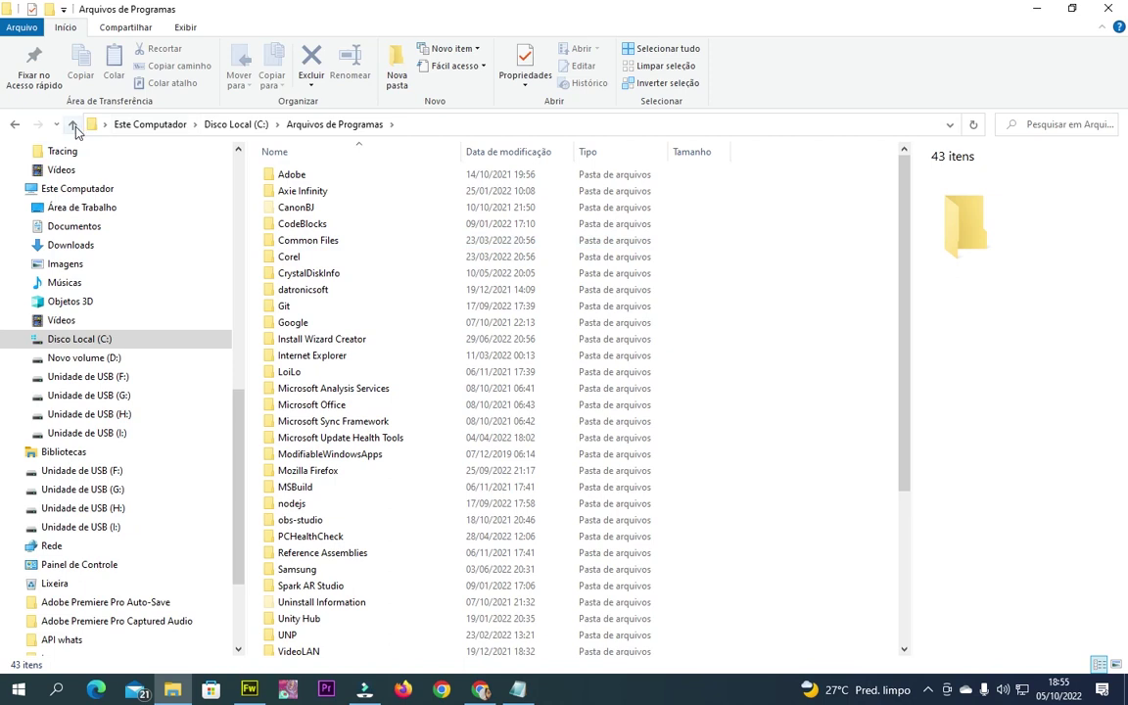
click(73, 126)
double_click(382, 243)
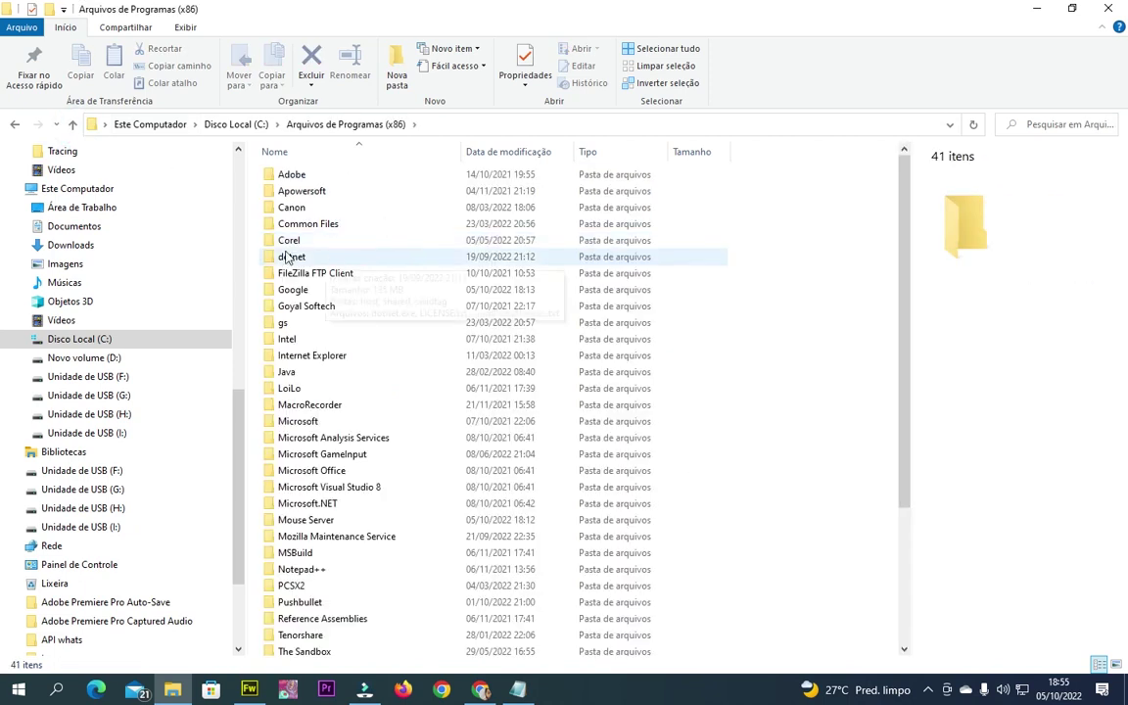
click(73, 124)
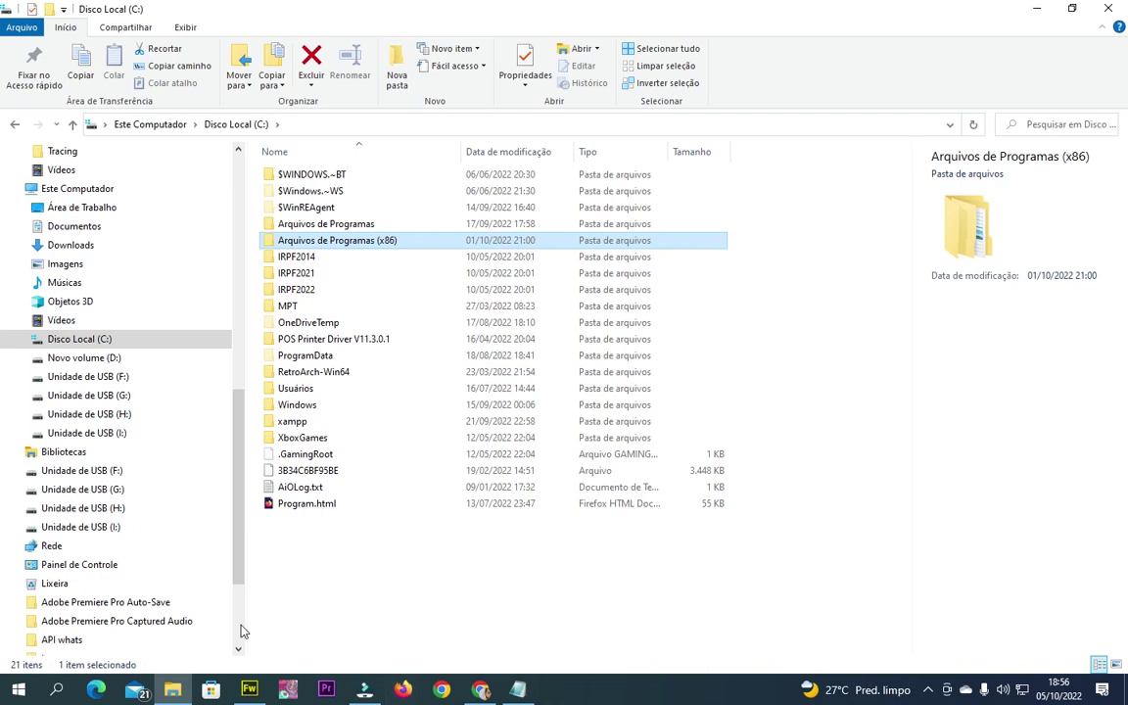
Go back through the folder history to the extracted PDV-win32-x64 folder.
click(172, 689)
click(173, 689)
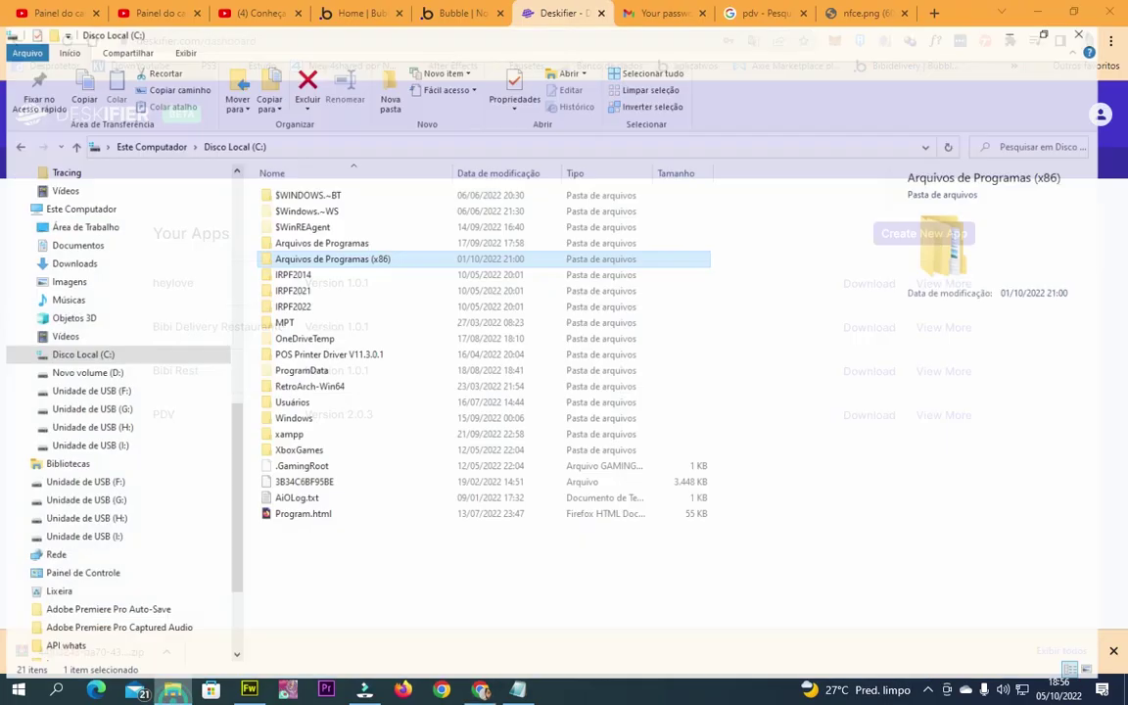
click(12, 126)
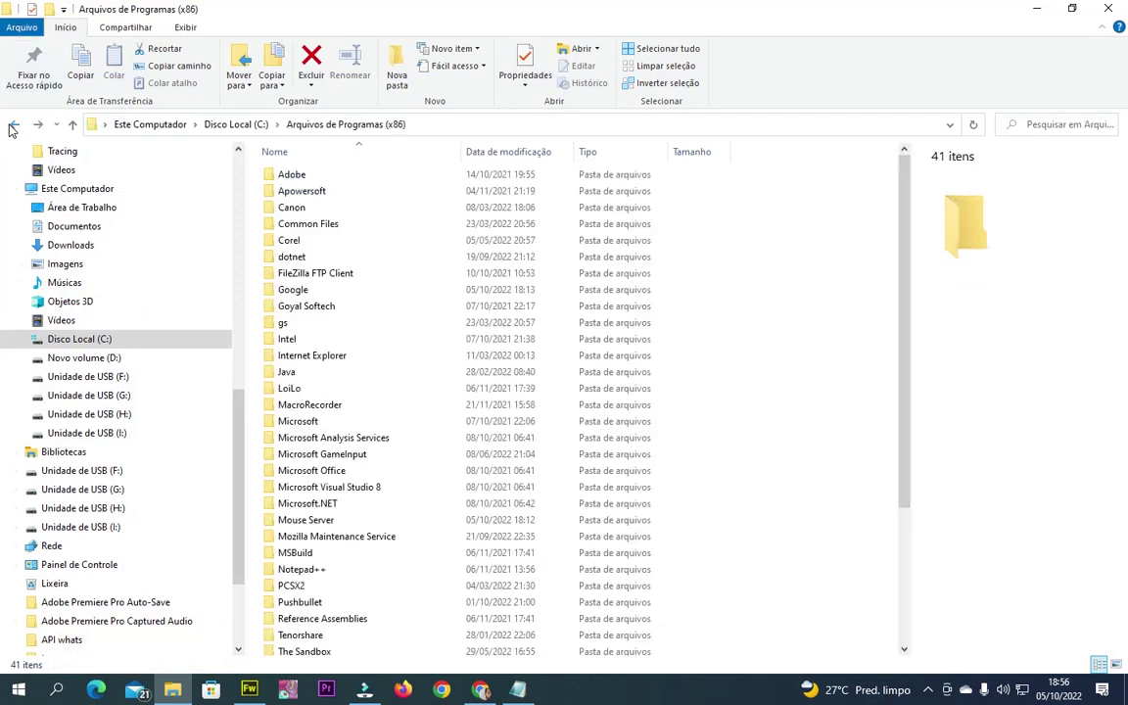
click(13, 126)
click(15, 127)
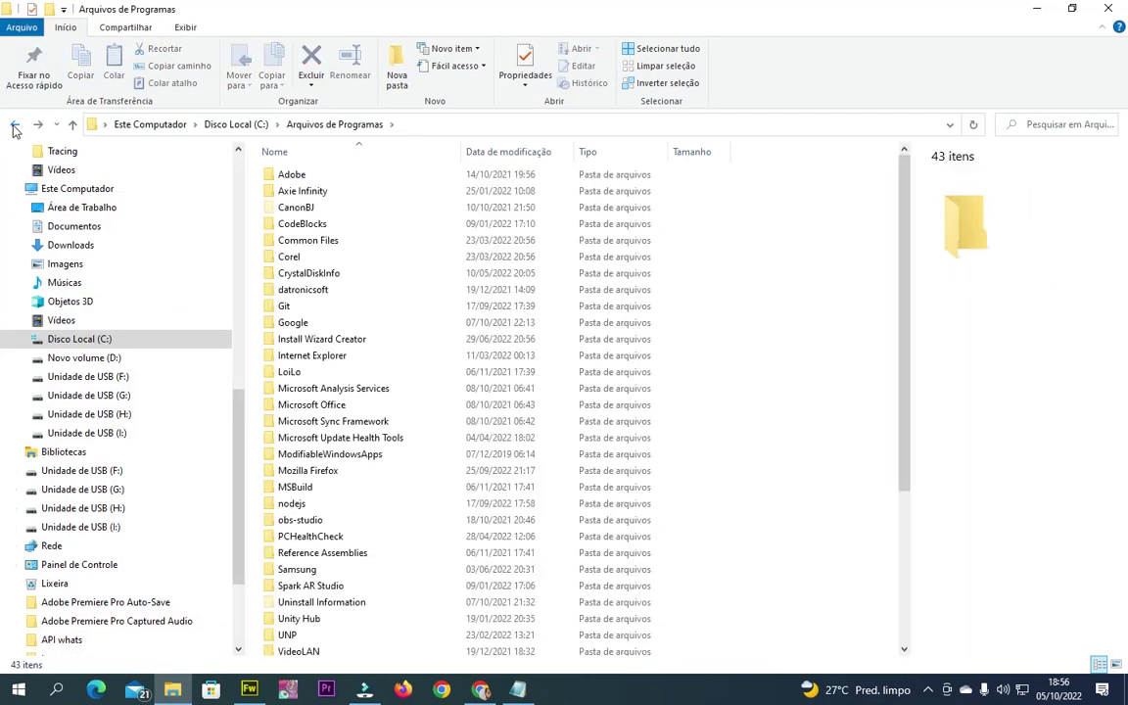
click(14, 127)
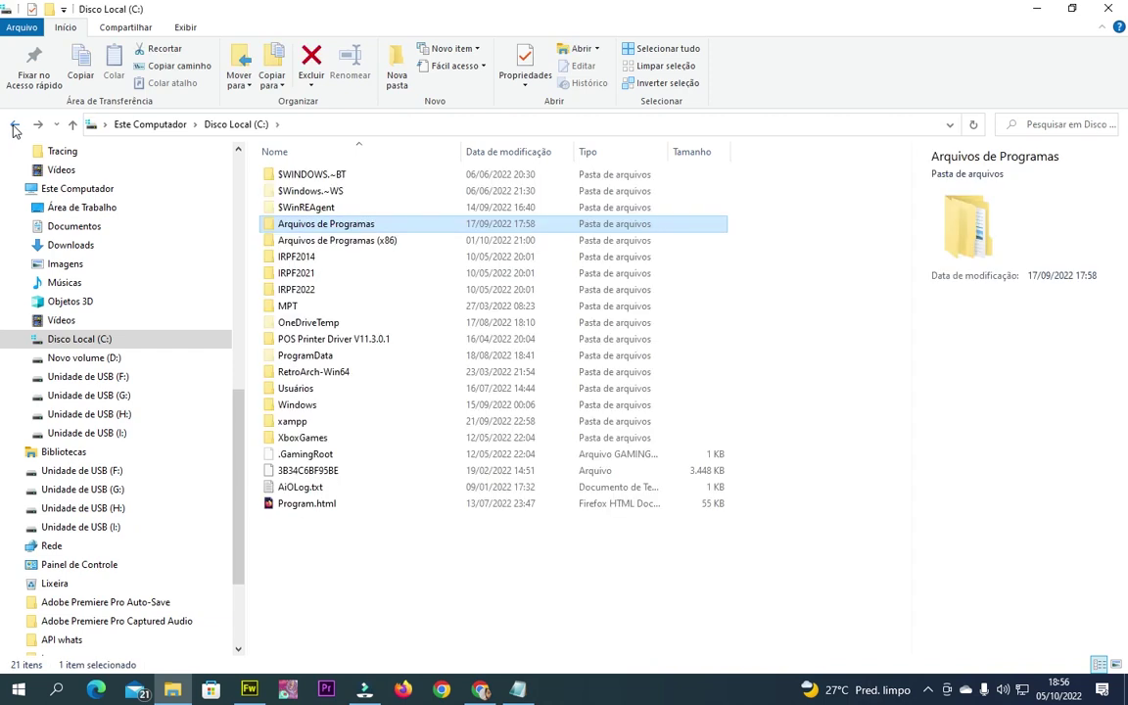
click(14, 128)
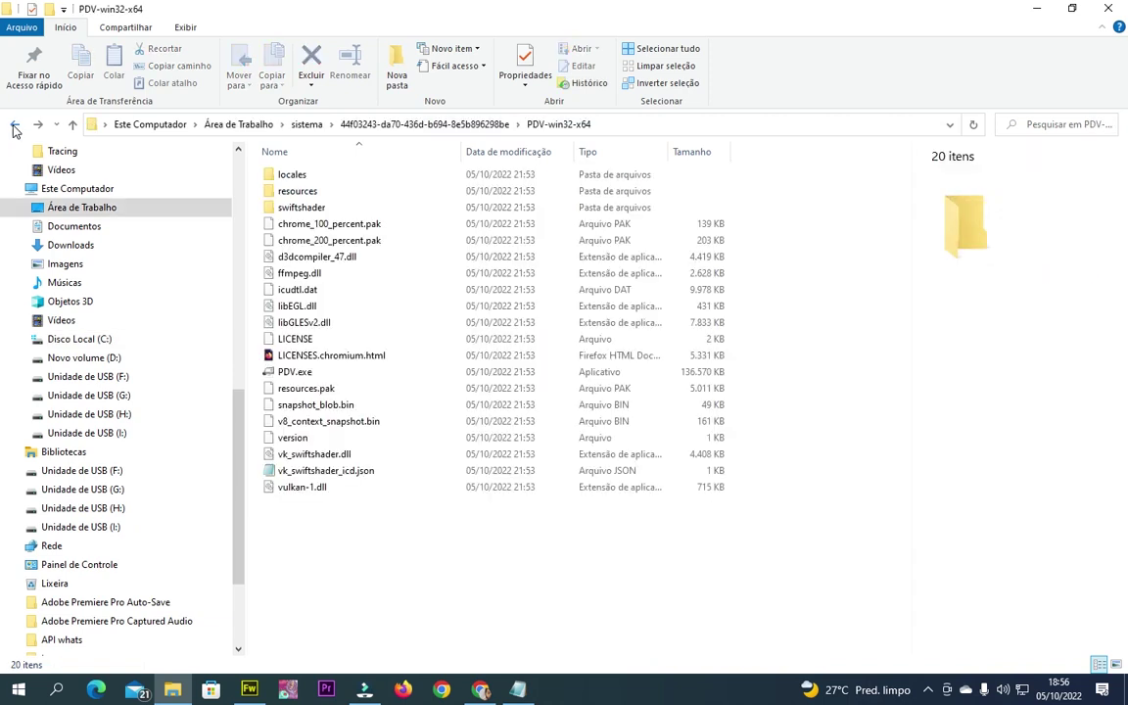
Go up to the extracted archive's folder and examine its PDV-darwin-x64, PDV-linux-x64 and PDV-win32-x64 folders.
click(446, 127)
drag(597, 441, 250, 149)
click(525, 348)
click(315, 175)
click(353, 273)
click(313, 208)
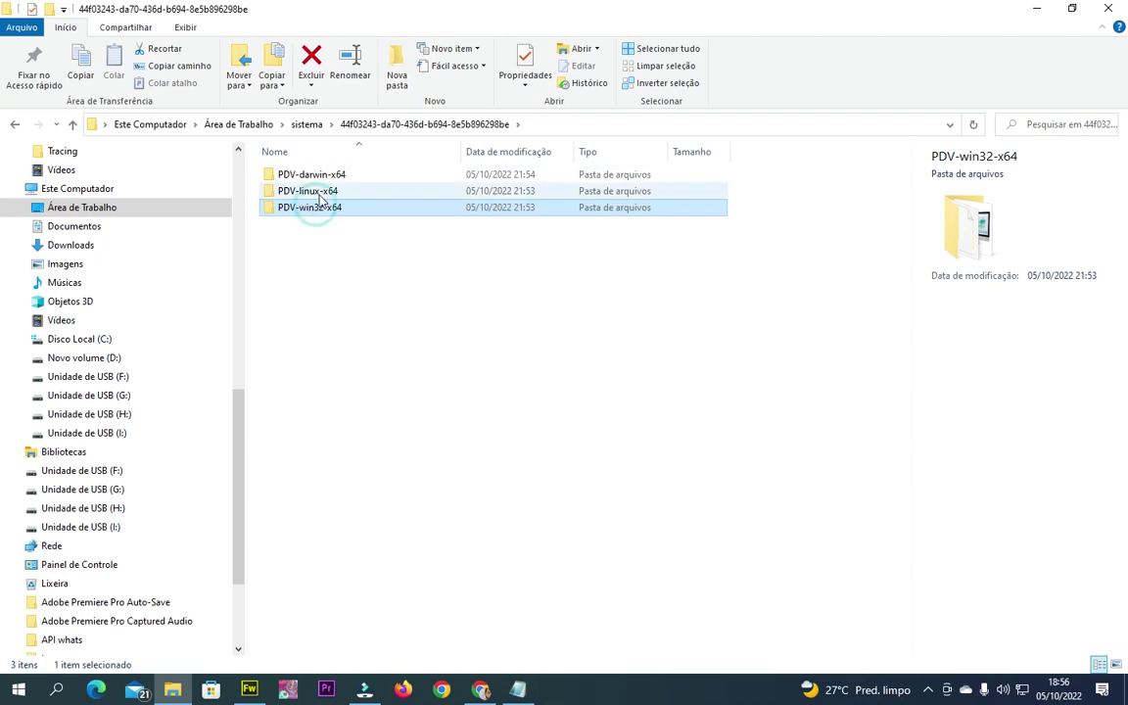
click(312, 190)
click(319, 176)
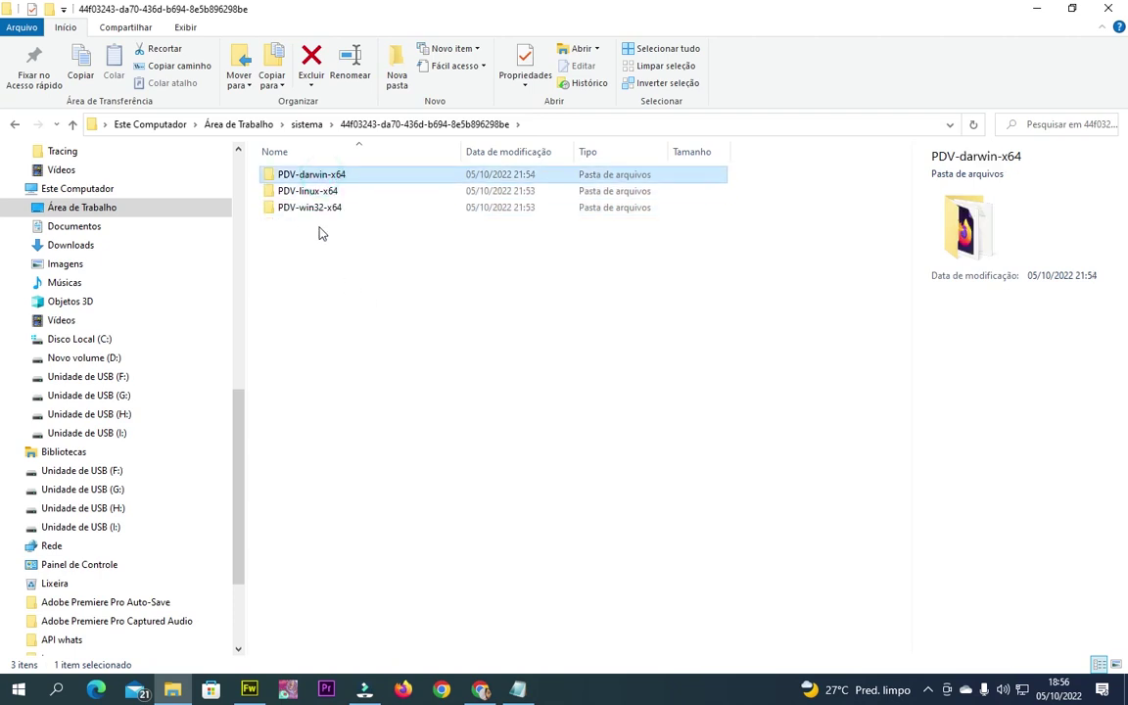
Launch PDV.exe from the PDV-win32-x64 folder.
double_click(317, 209)
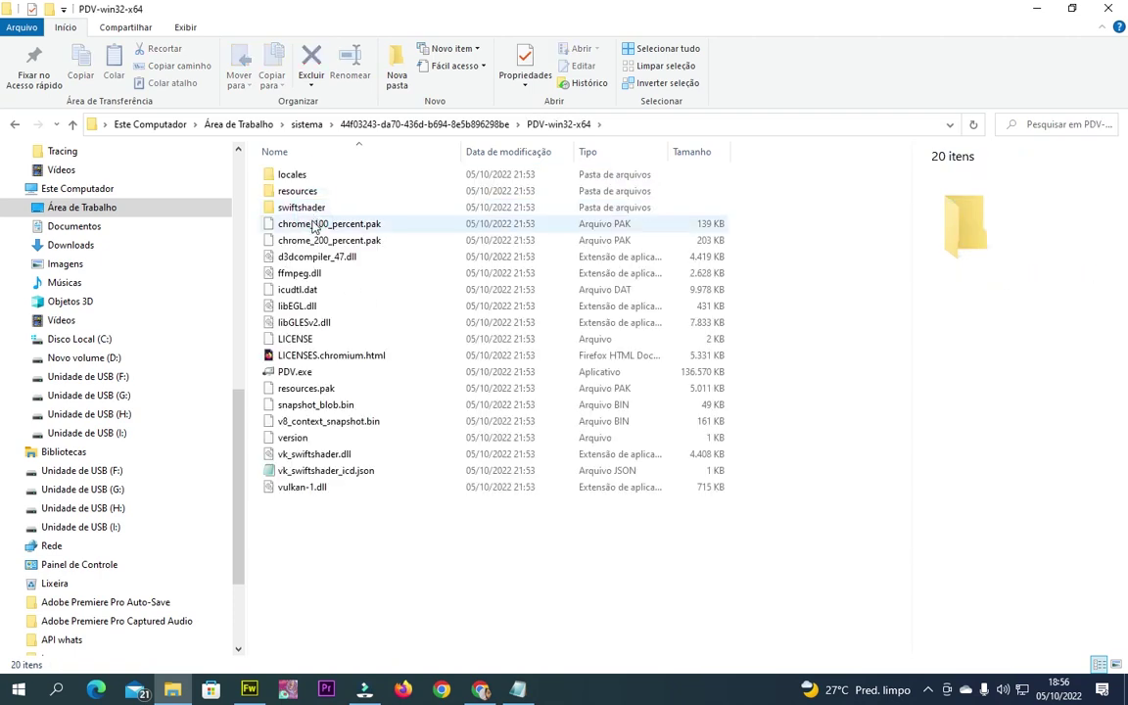
double_click(308, 373)
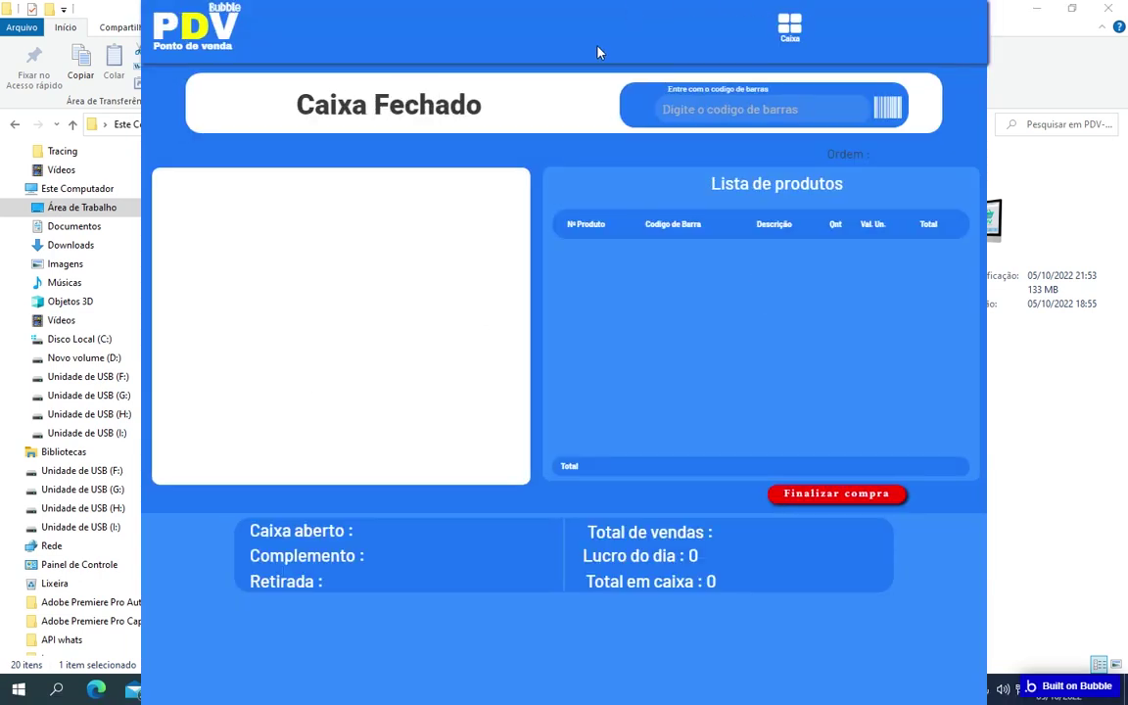
Highlight the text on the PDV screen, view the open windows in the task switcher and return to the PDV app.
key(ctrl+a)
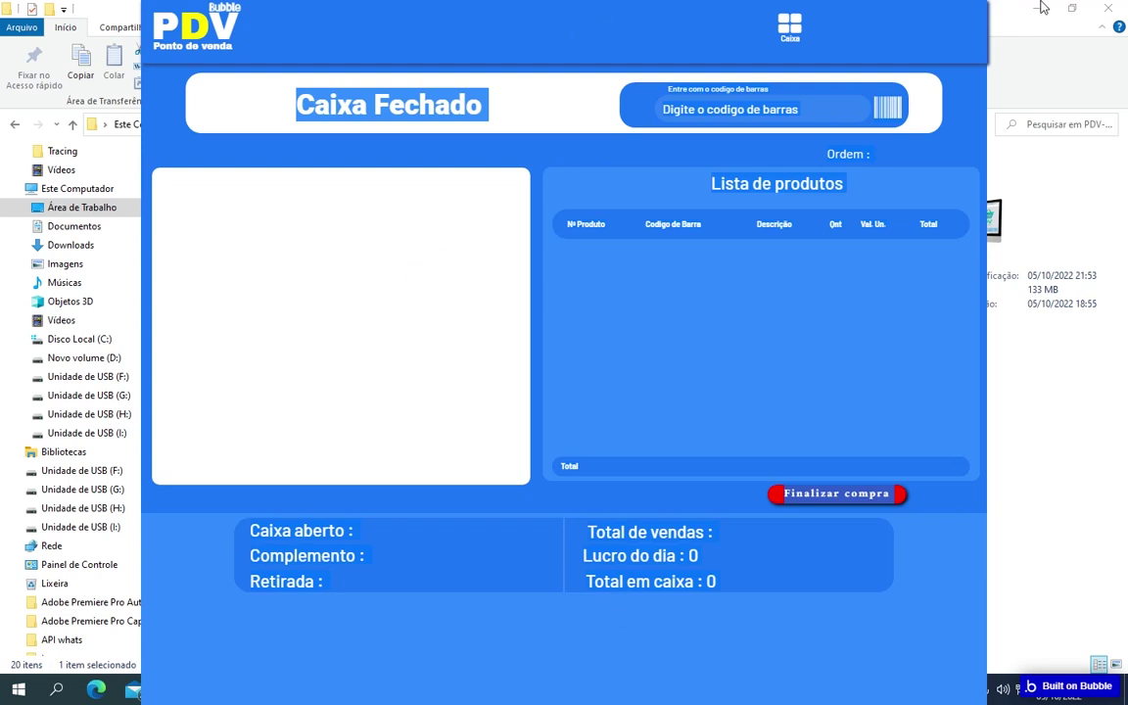
click(916, 24)
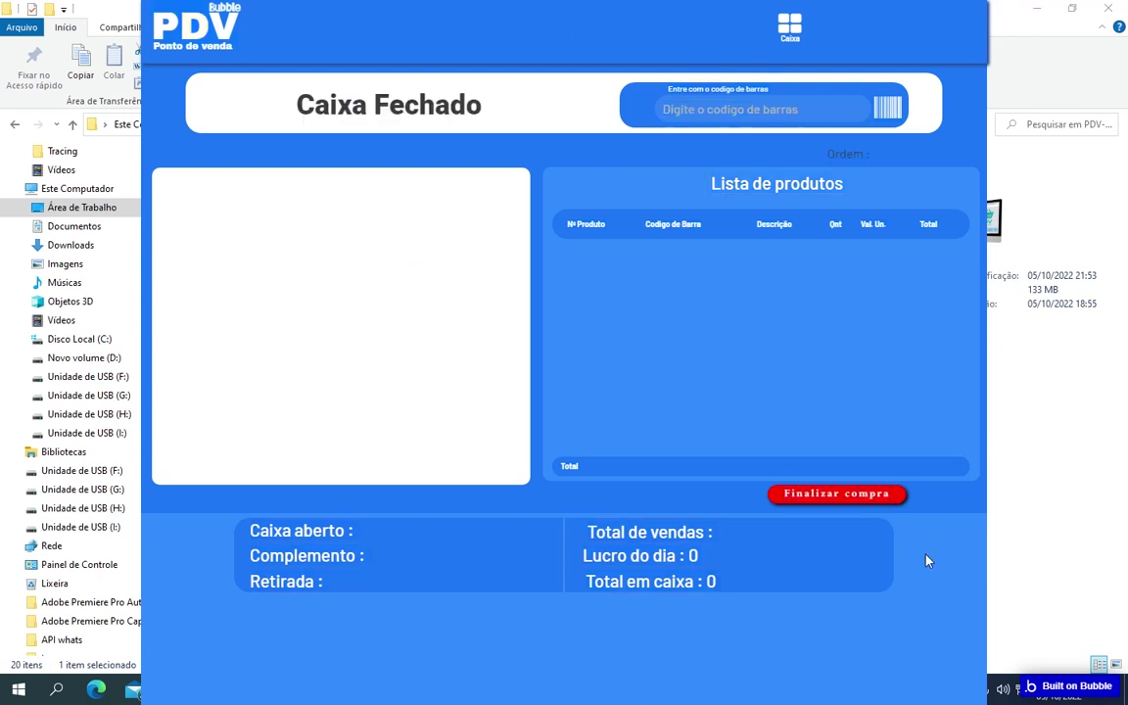
drag(186, 39, 391, 99)
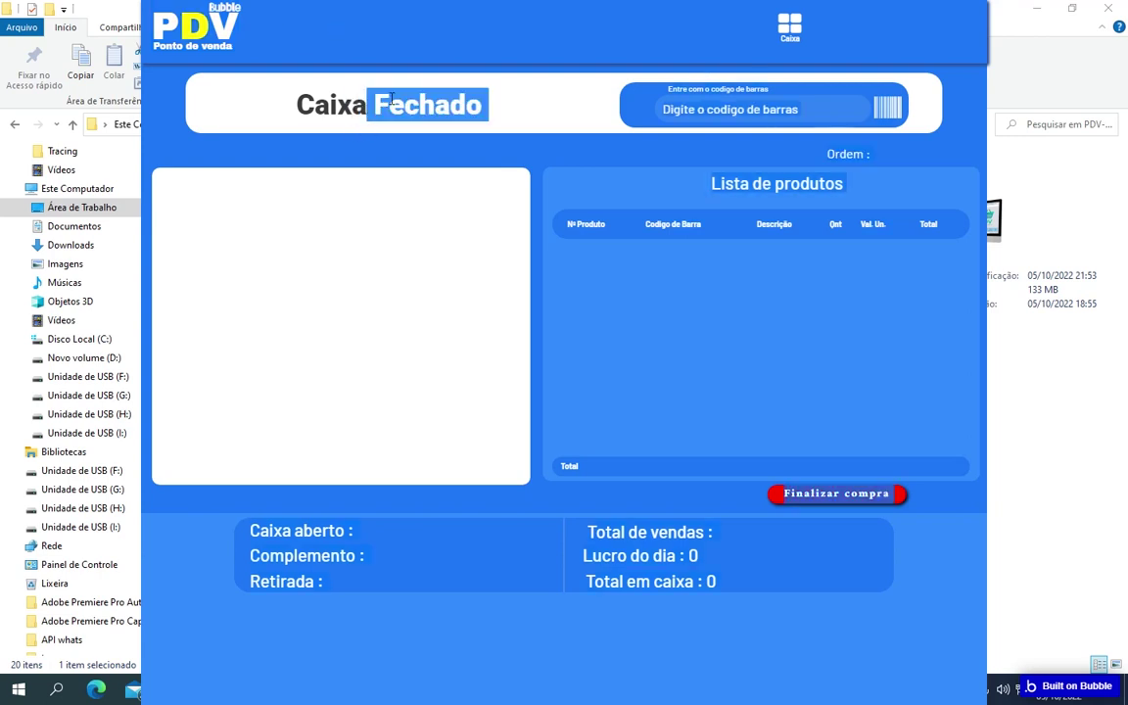
click(363, 688)
key(alt+Tab)
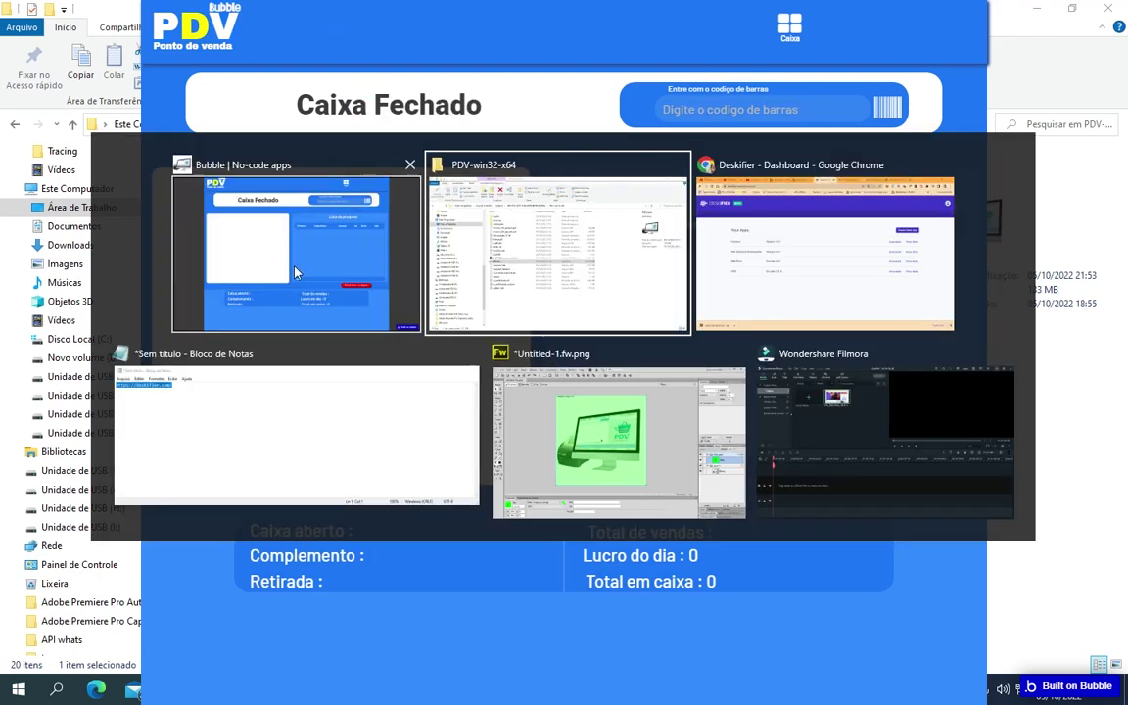
click(295, 272)
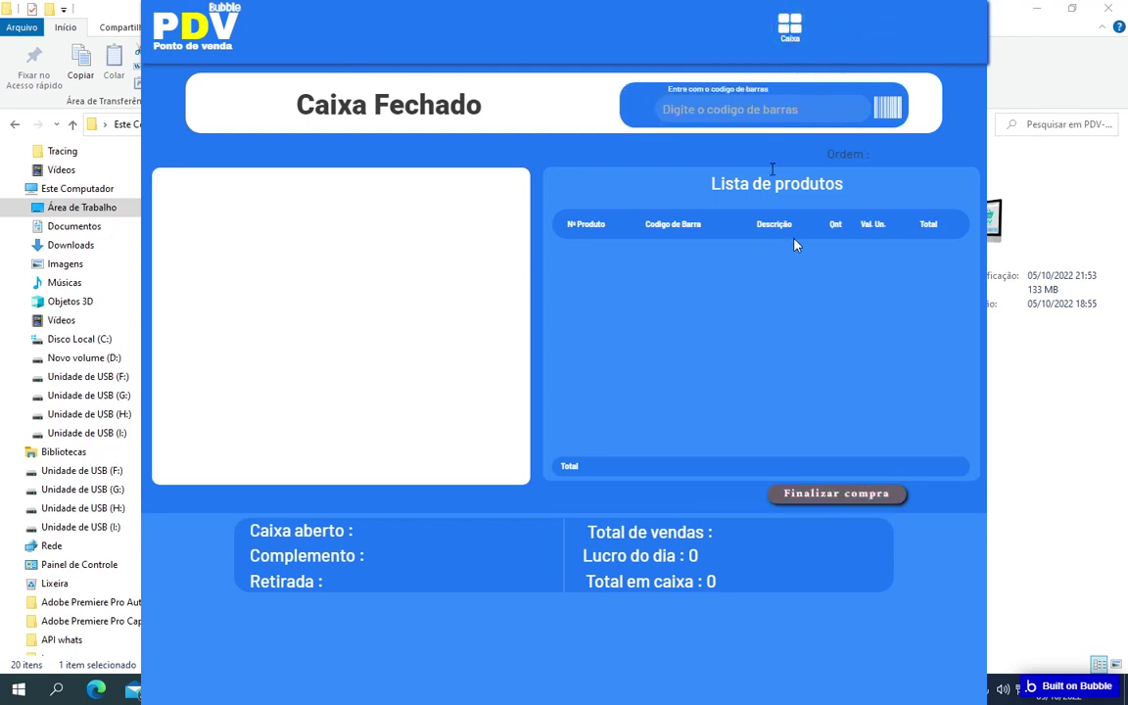
Try to look up the product with barcode 123456789, entering the code twice.
click(836, 112)
text(1234)
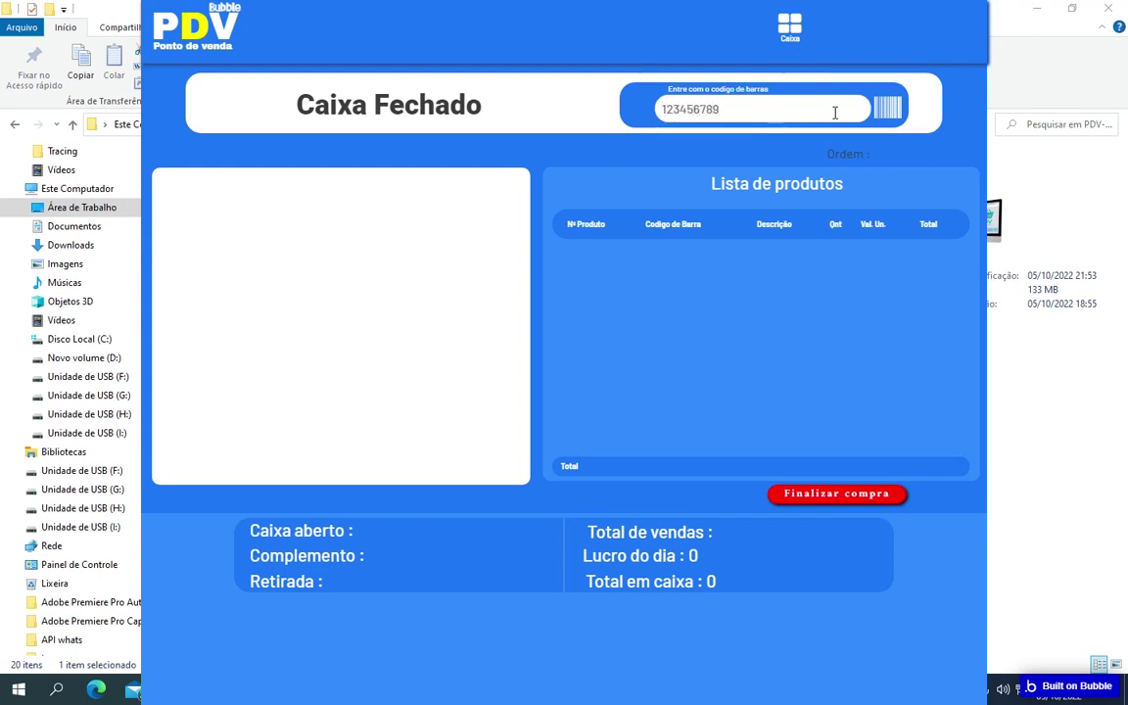
text(56789)
key(Return)
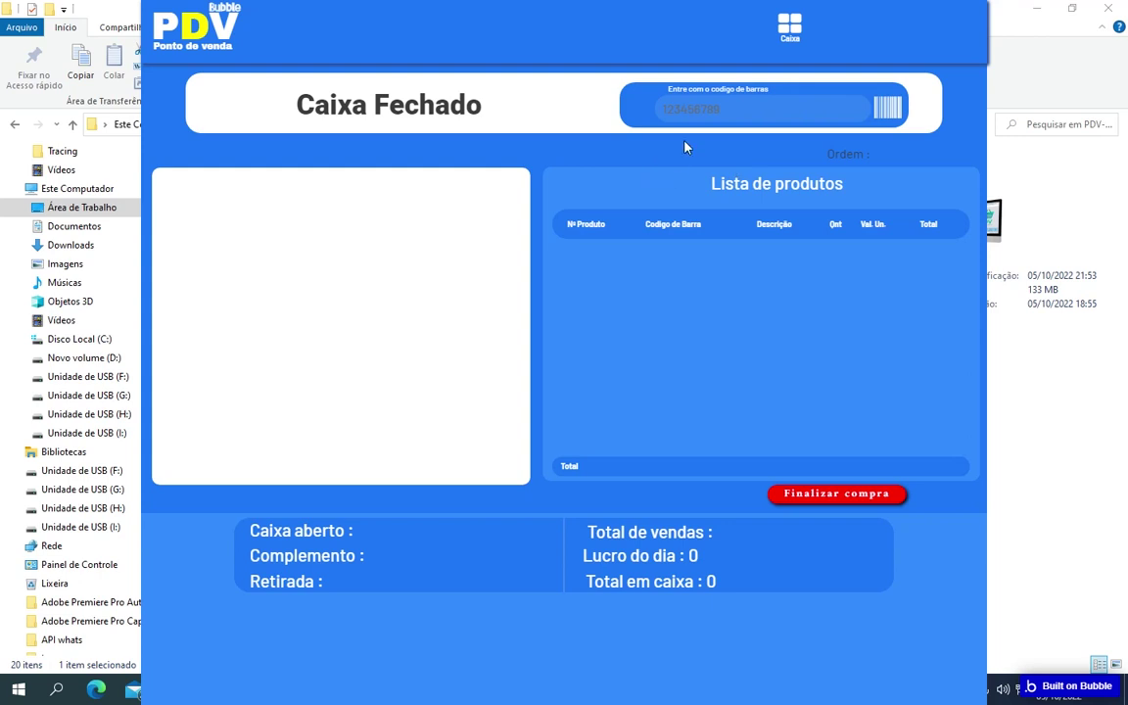
click(737, 108)
double_click(737, 108)
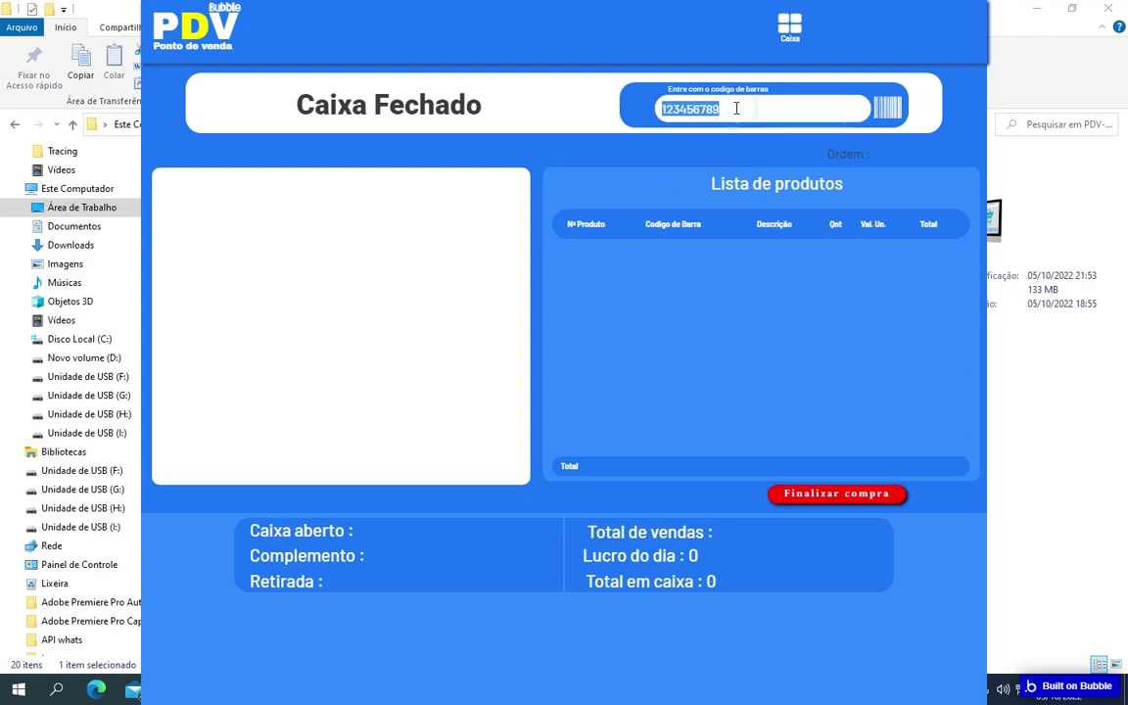
text(123456789)
key(Return)
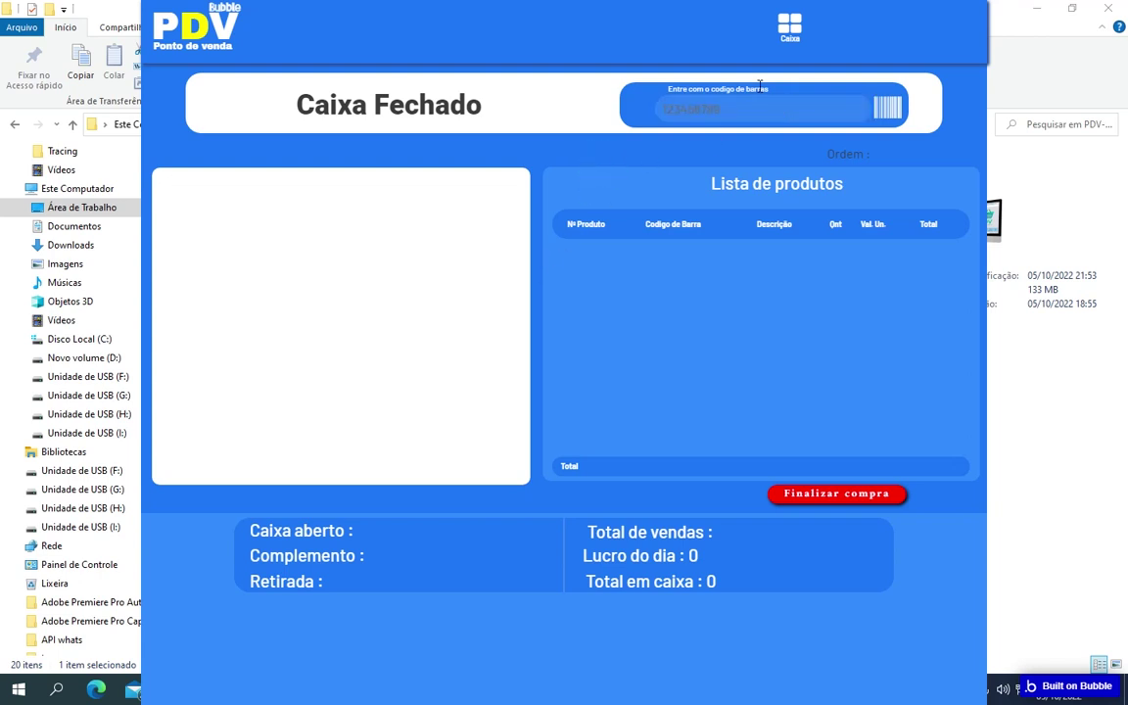
Replace the barcode with 987654321 and look up its product.
click(764, 105)
key(ctrl+a)
text(98)
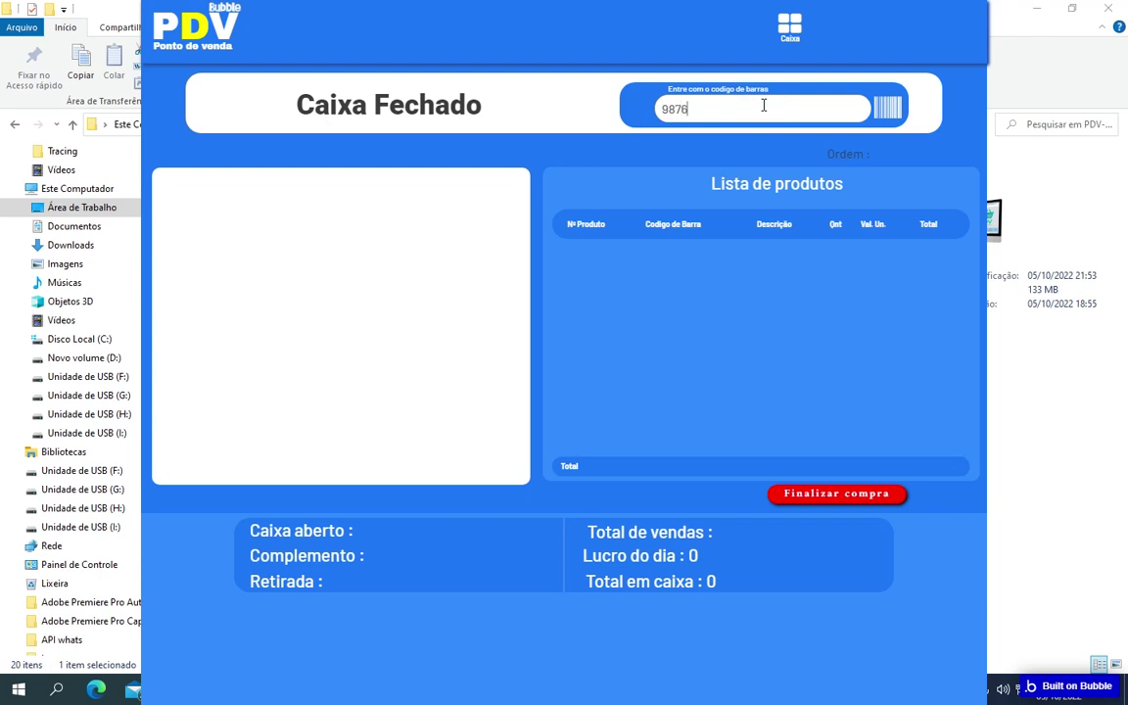
text(7654321)
key(Return)
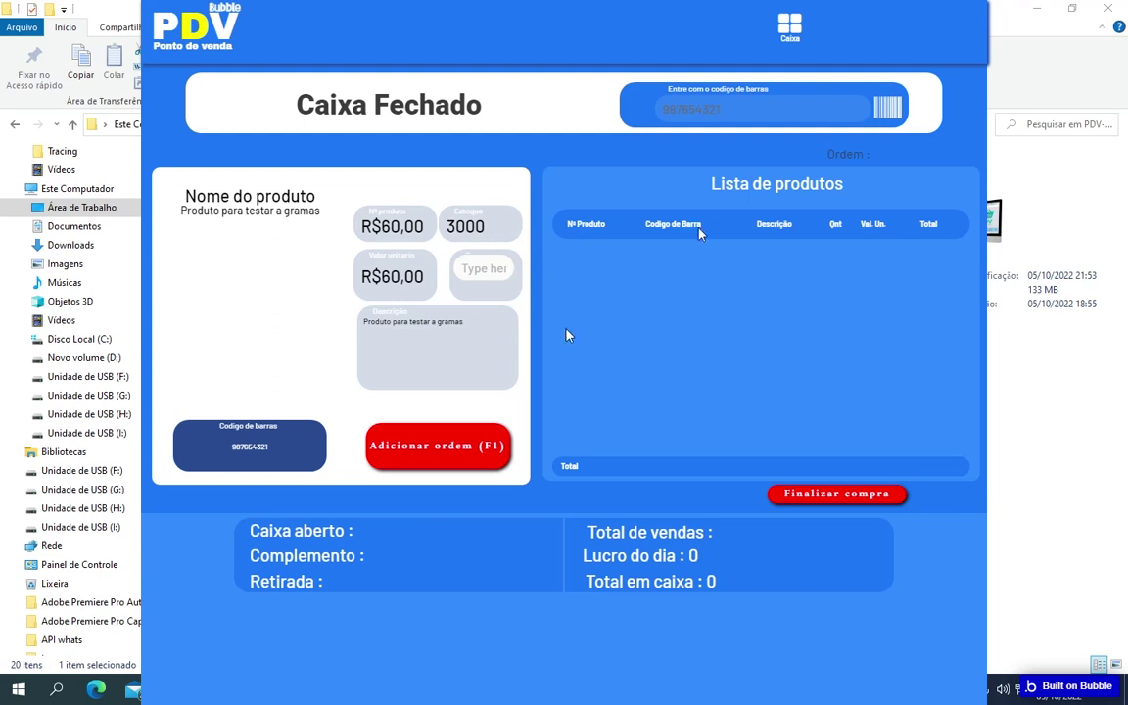
Set the quantity of the product to 5 and add it to the order.
click(470, 268)
text(5)
click(405, 447)
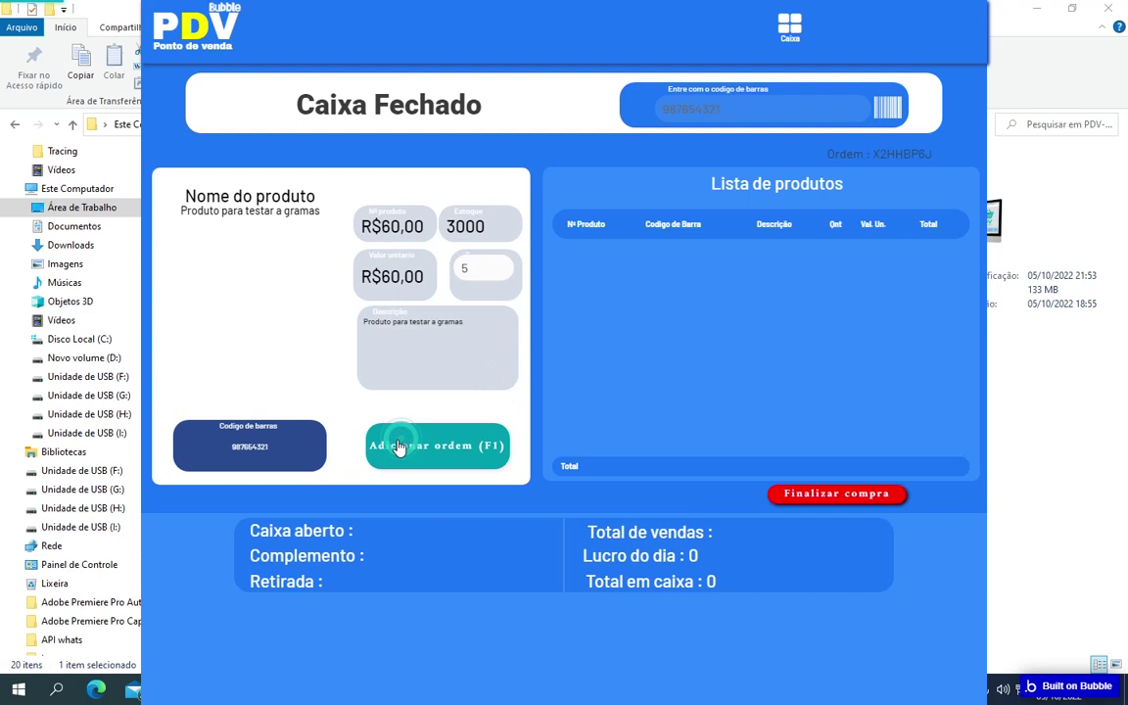
Replace the code in the barcode field with 123456789 and submit the product lookup.
click(707, 111)
key(Return)
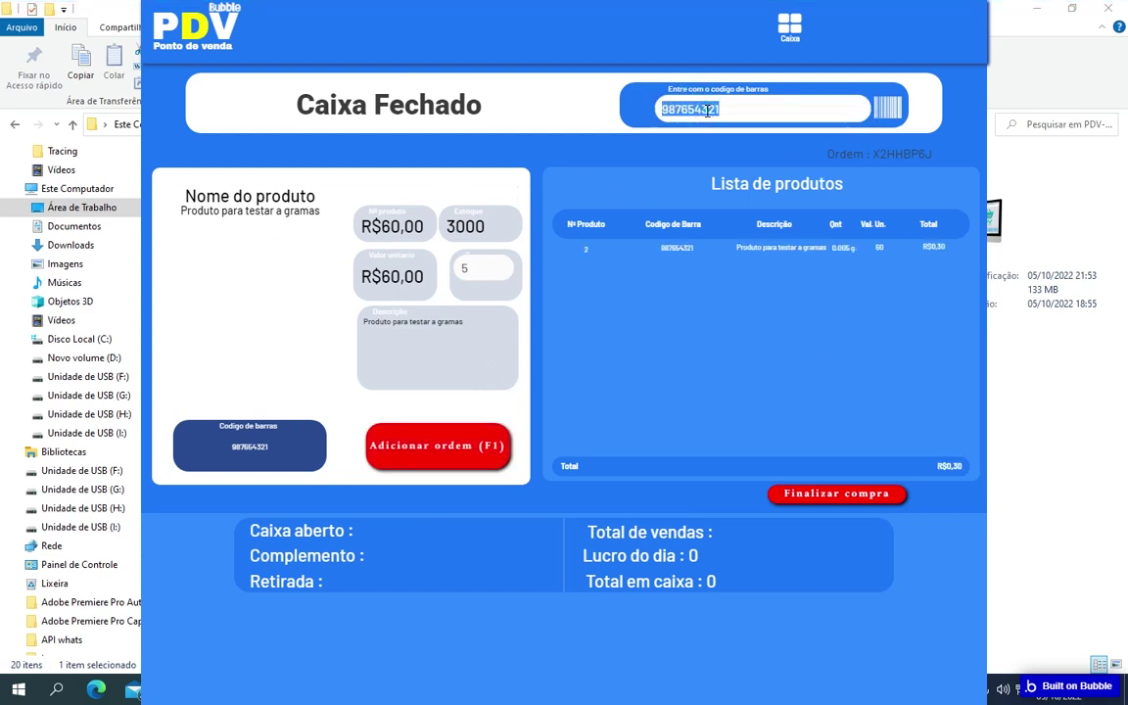
text(123456789)
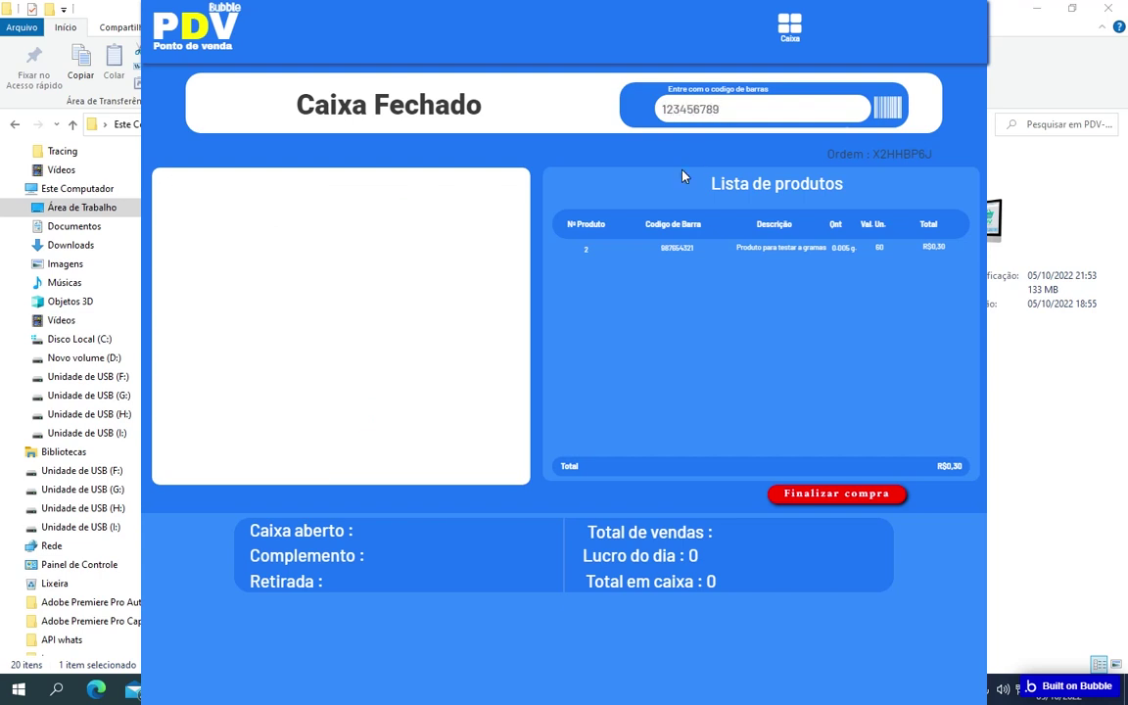
key(Return)
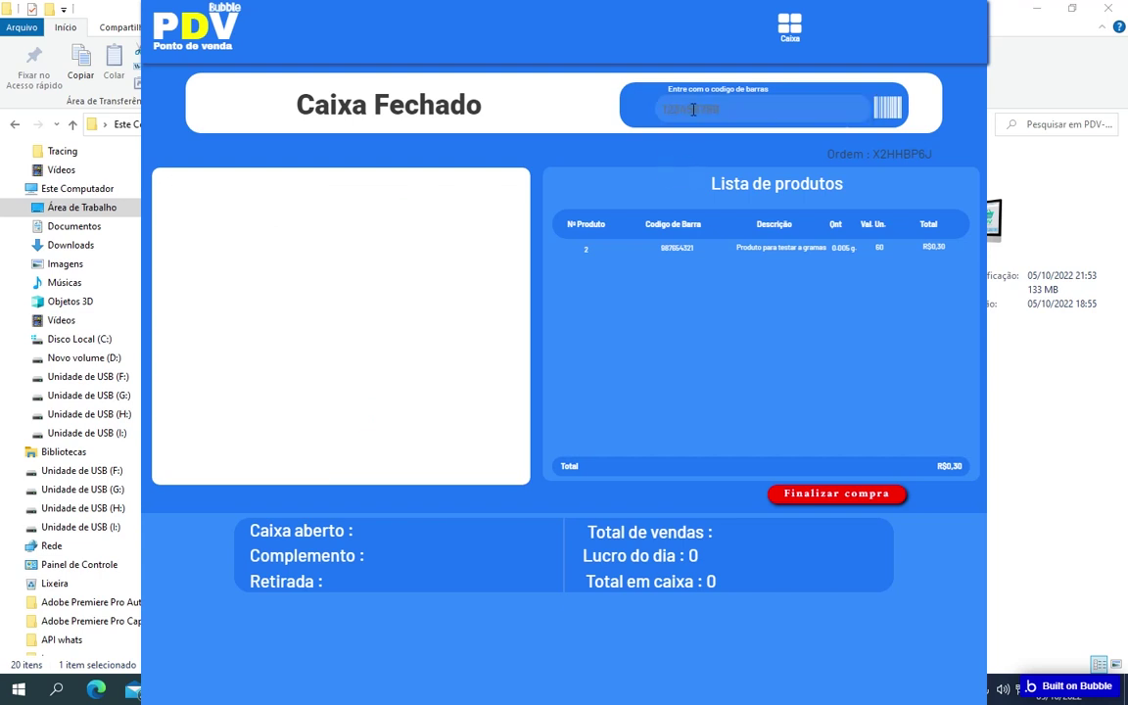
Look up the product with barcode 987654321 and add it to the order with a quantity of 5.
text(123456789)
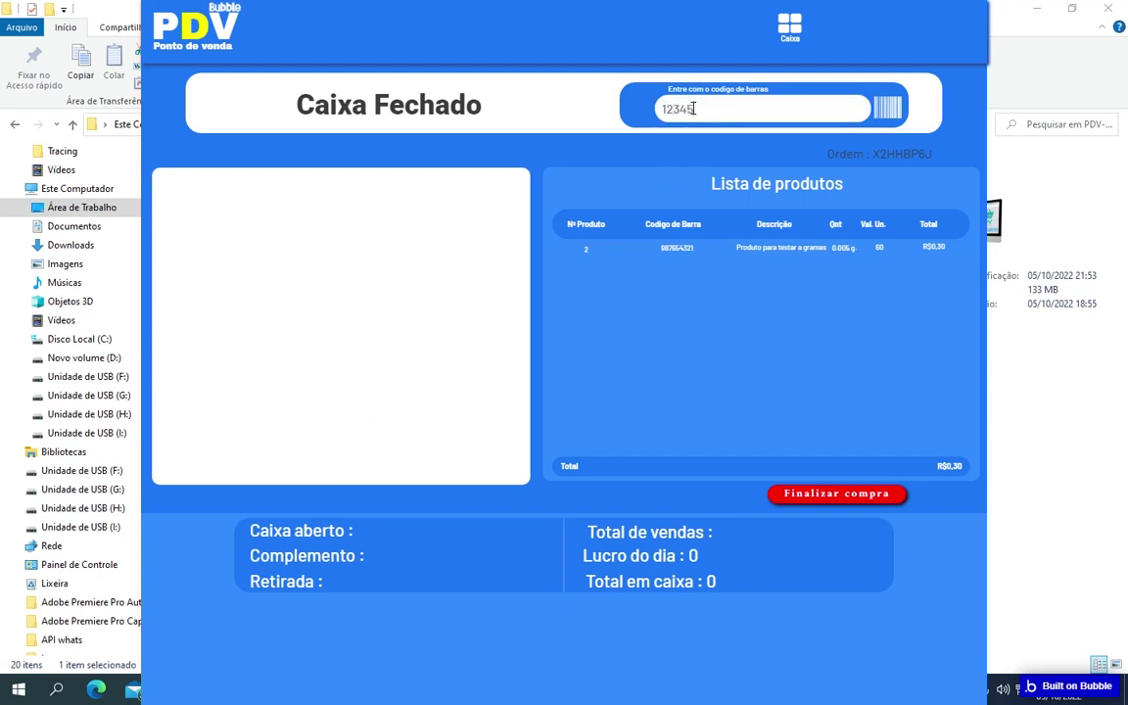
double_click(703, 110)
text(987654321)
key(Return)
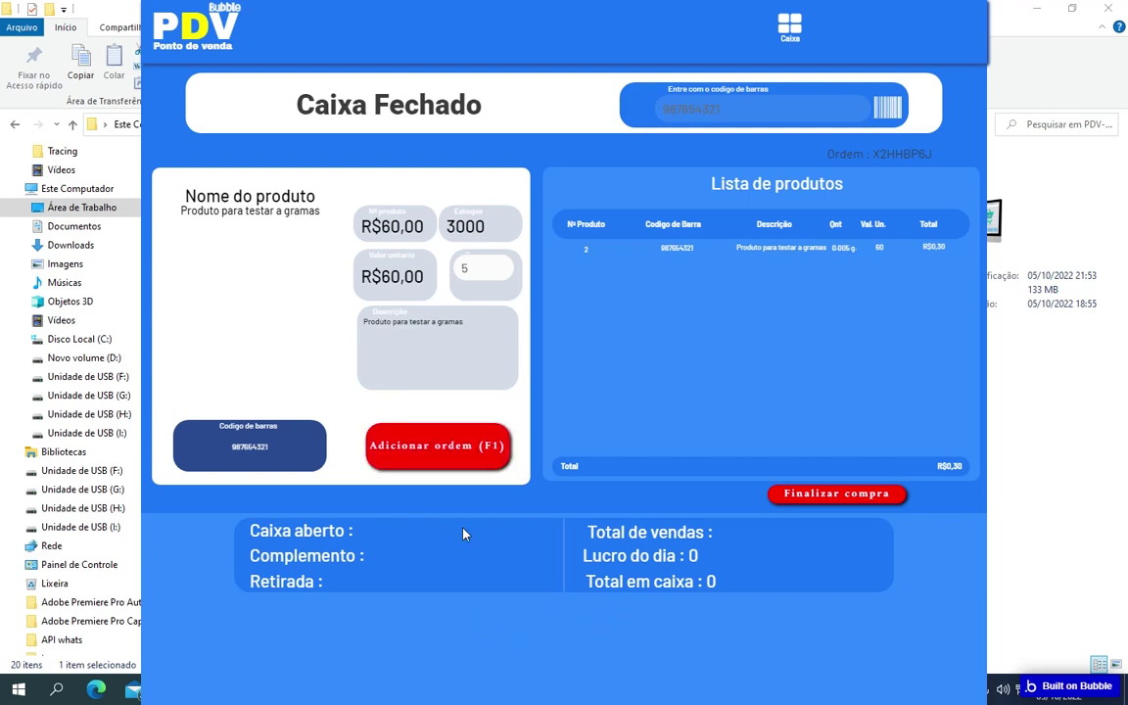
click(392, 458)
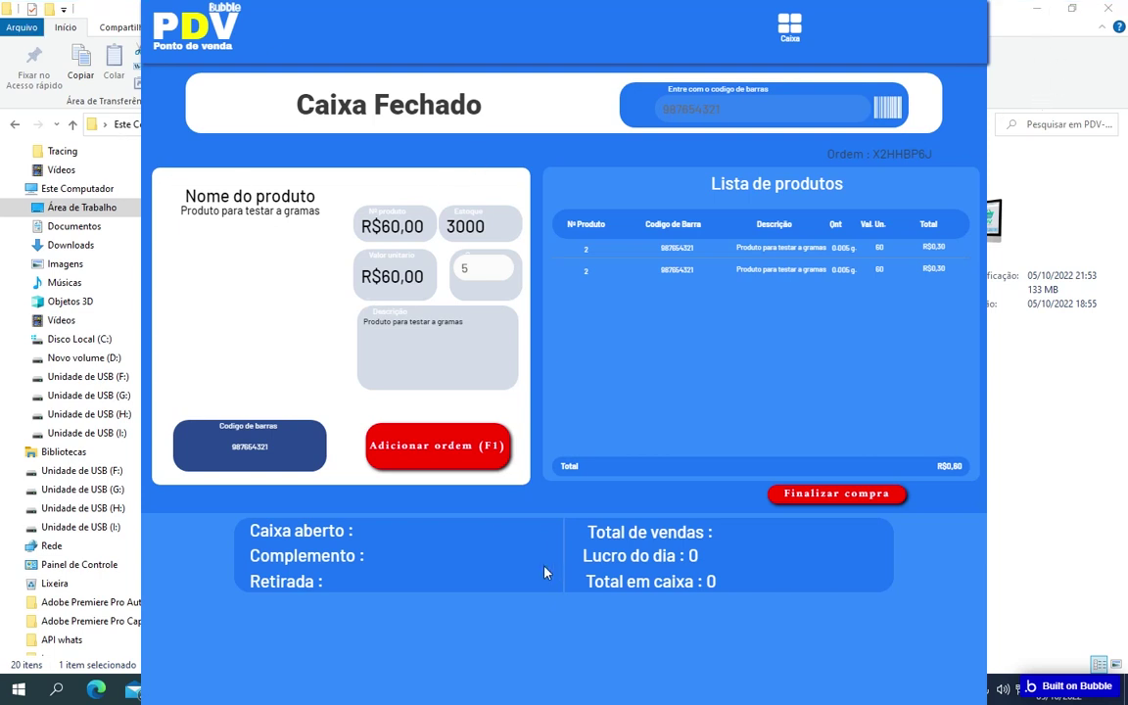
Finalize the purchase of the current order.
key(ctrl+a)
click(868, 63)
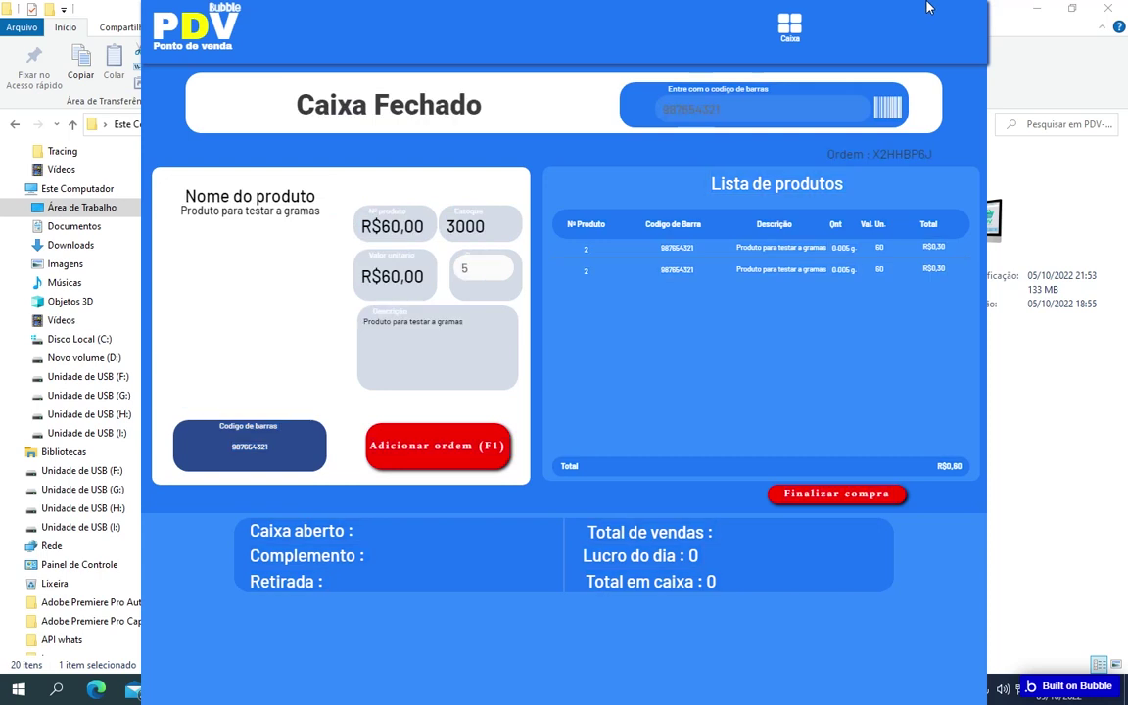
click(831, 496)
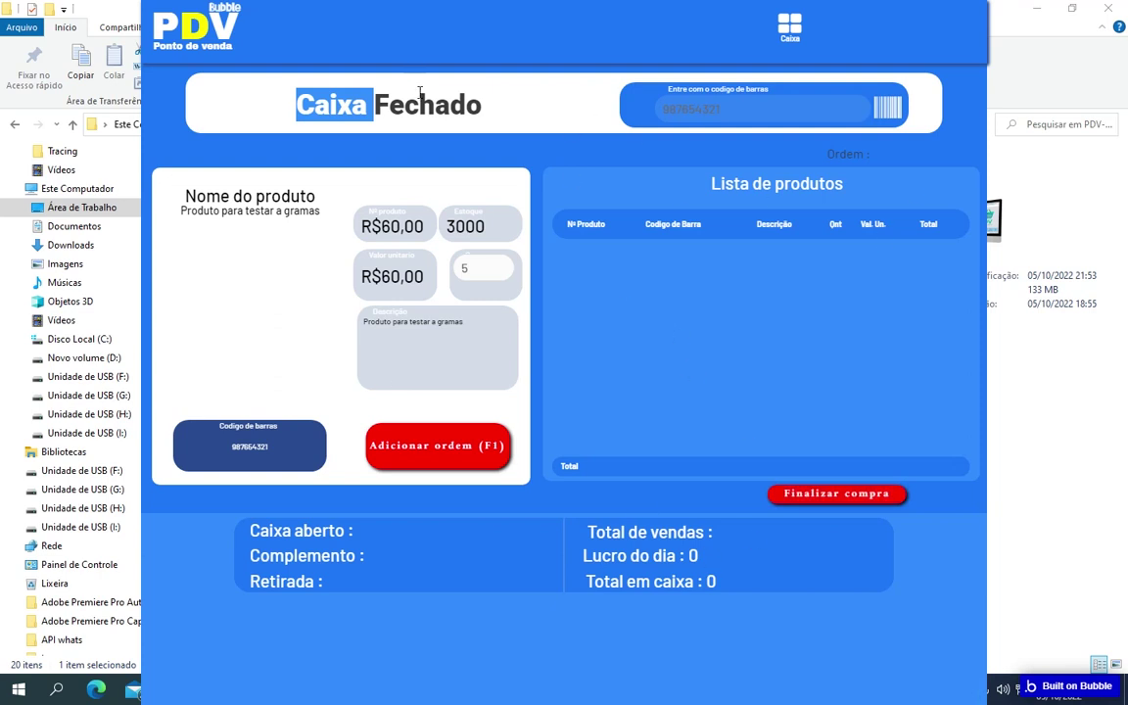
Look at the Abrir Caixa and Retirada options for the cash register and dismiss their dialogs without saving.
click(705, 27)
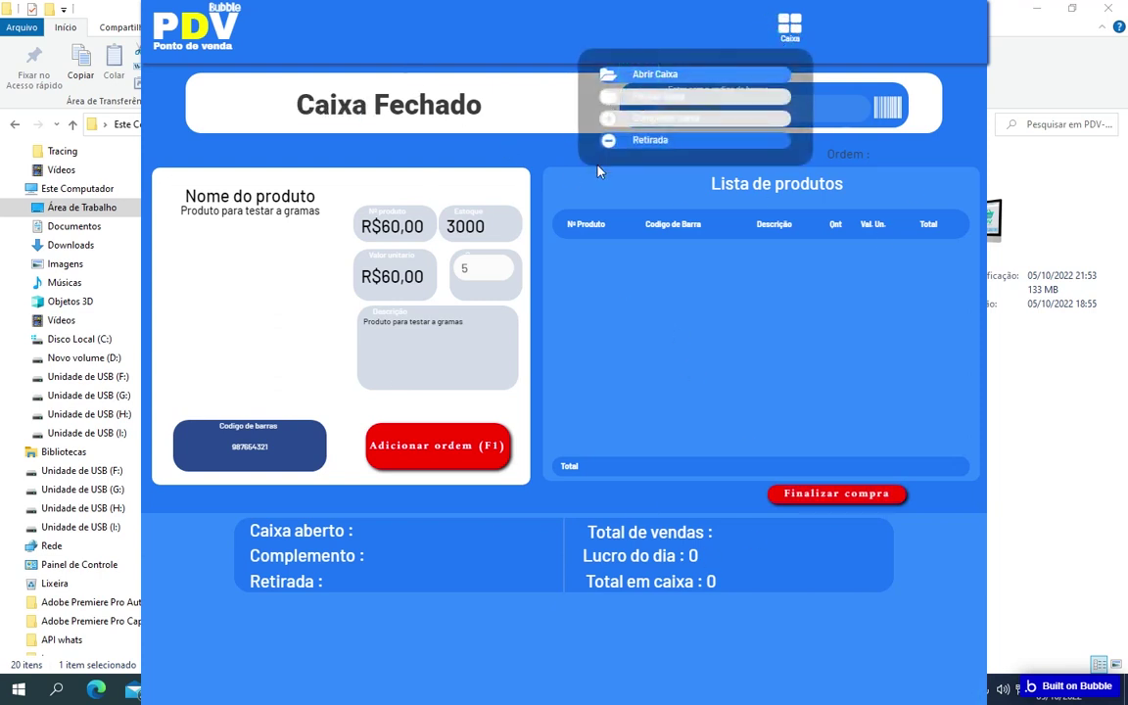
click(646, 75)
click(750, 343)
click(802, 31)
click(662, 147)
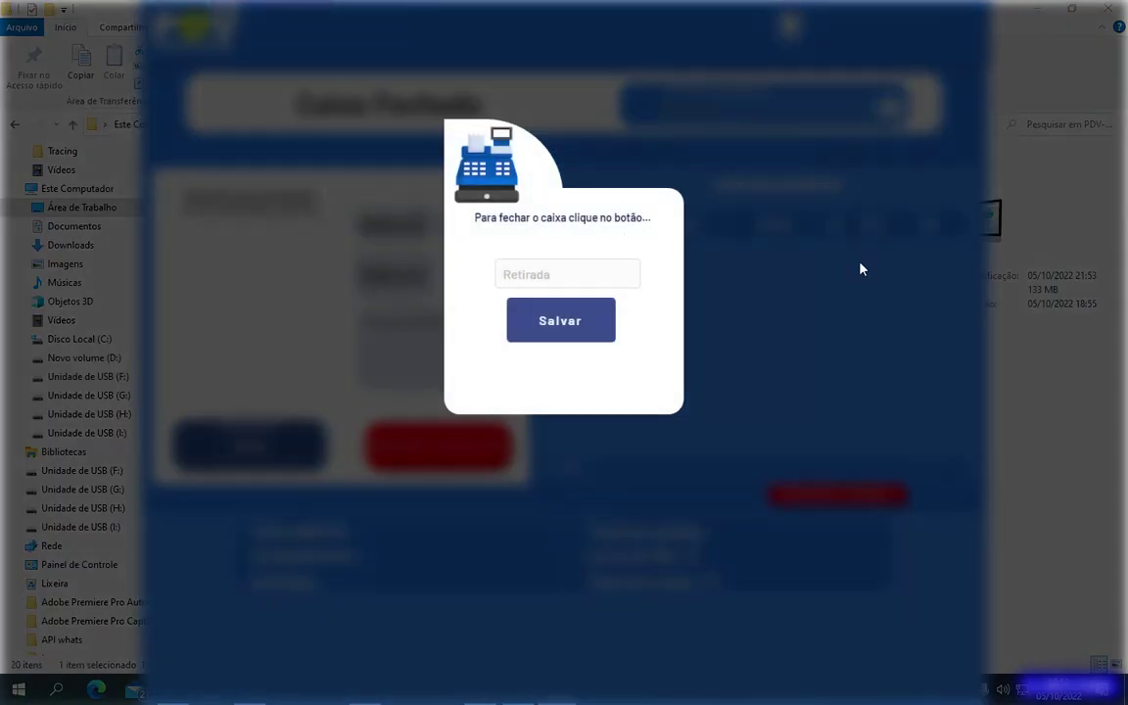
click(720, 344)
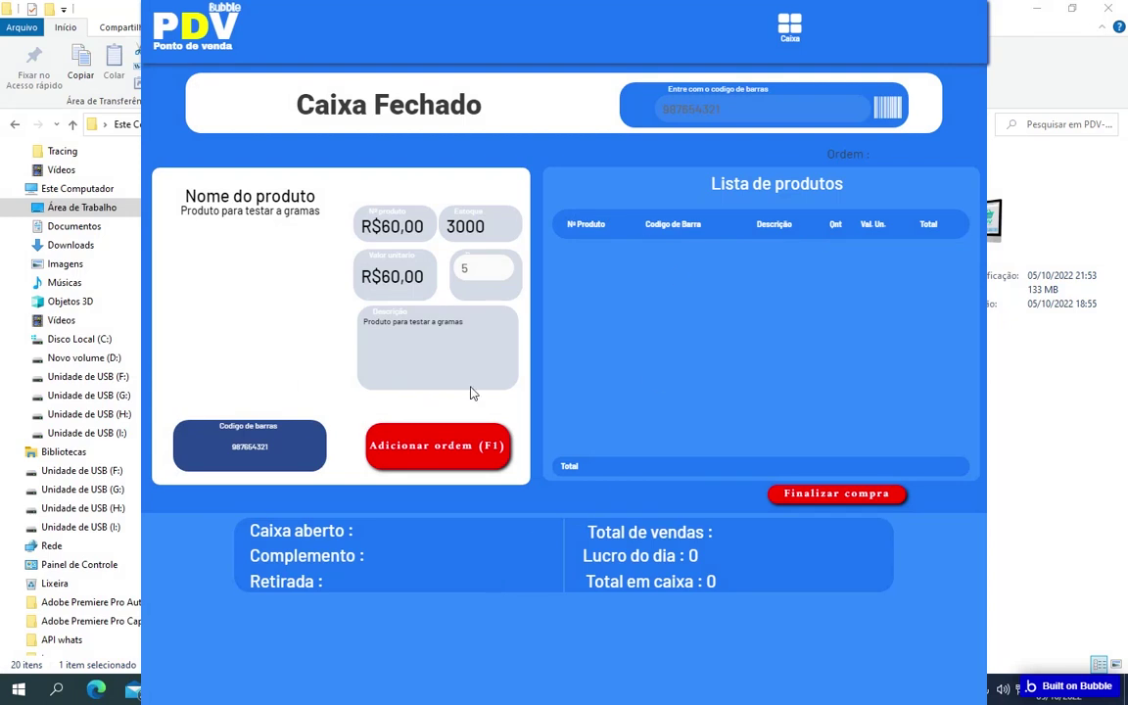
Switch back and forth between the PDV app and Chrome, ending on the Deskifier dashboard.
key(alt+Tab)
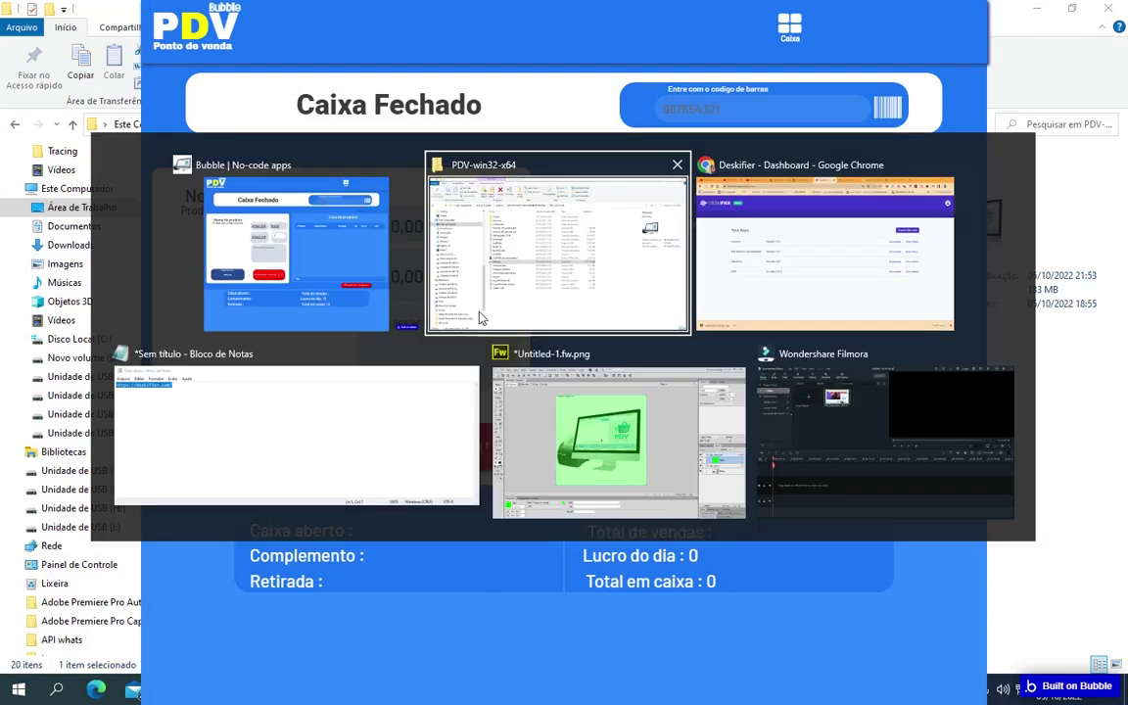
click(715, 282)
key(alt+Tab)
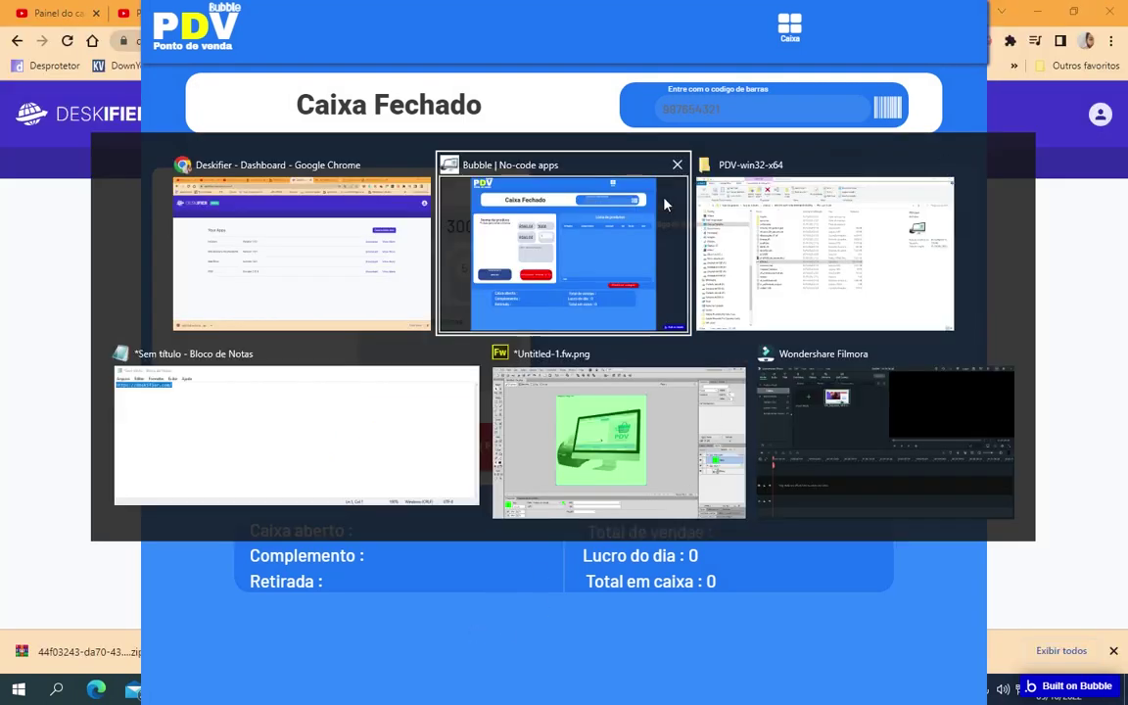
click(585, 178)
key(alt+Tab)
key(alt+Tab)
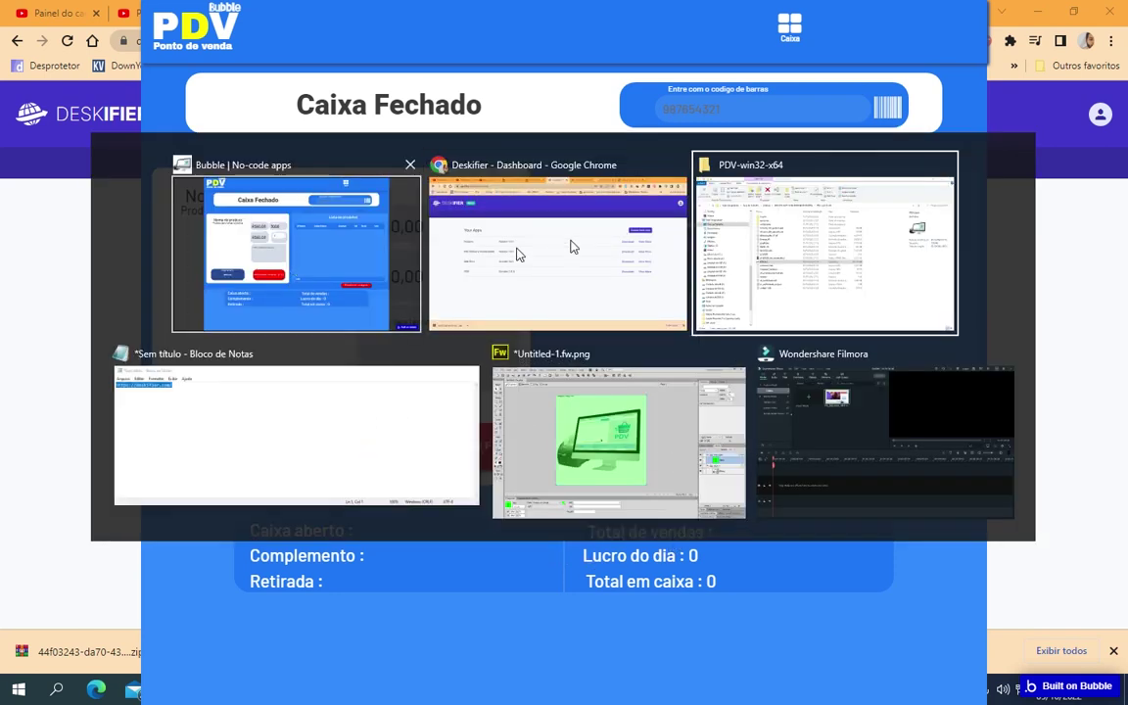
click(493, 211)
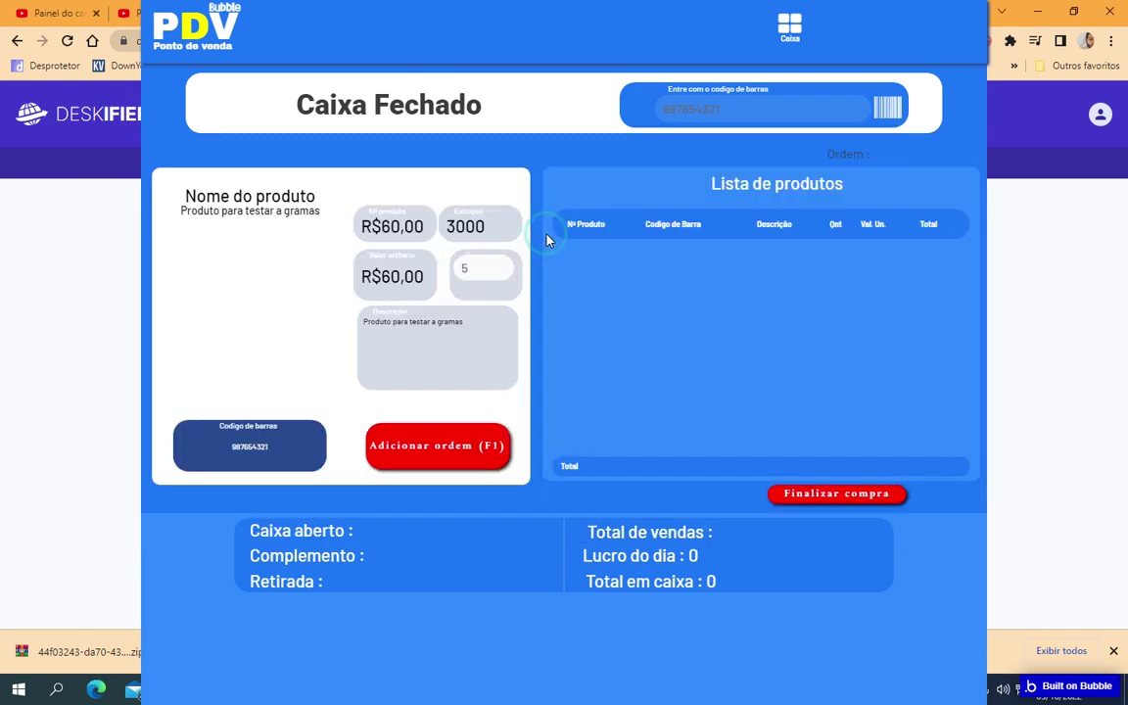
click(1006, 14)
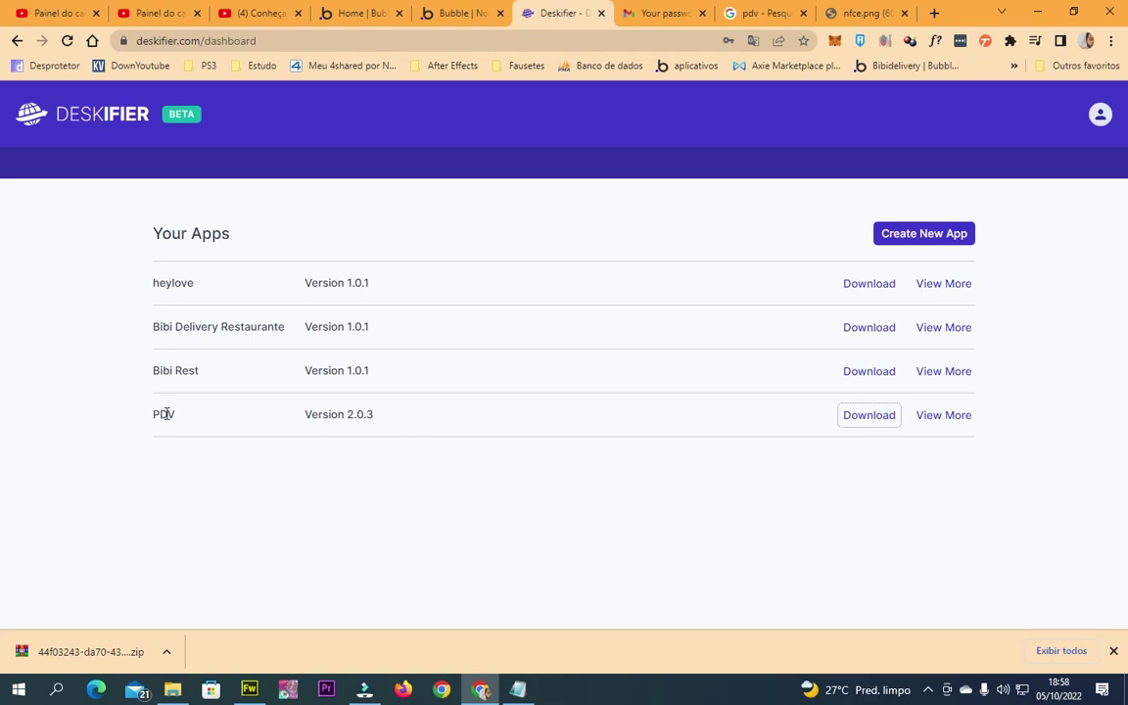
Open the management page of the PDV app from the Your Apps list.
click(967, 417)
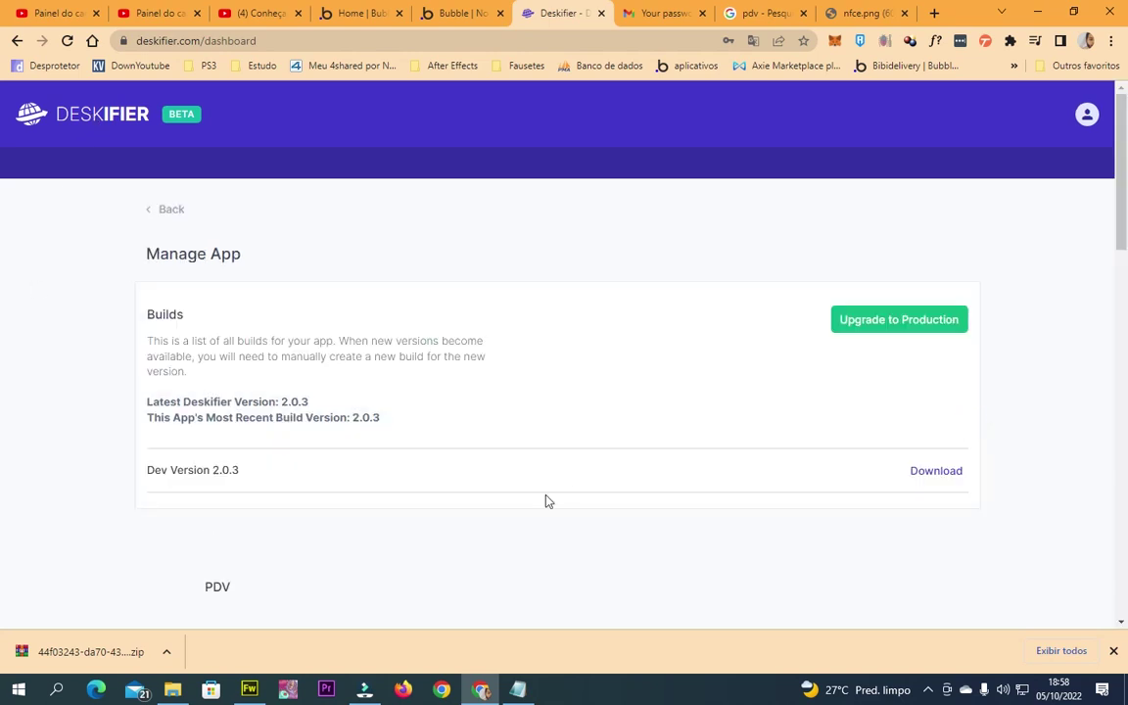
click(909, 336)
click(660, 358)
key(Escape)
Turn off the Fullscreen option in the initial window configuration and try toggling Maximized, leaving both disabled.
scroll(249, 443, down, 9)
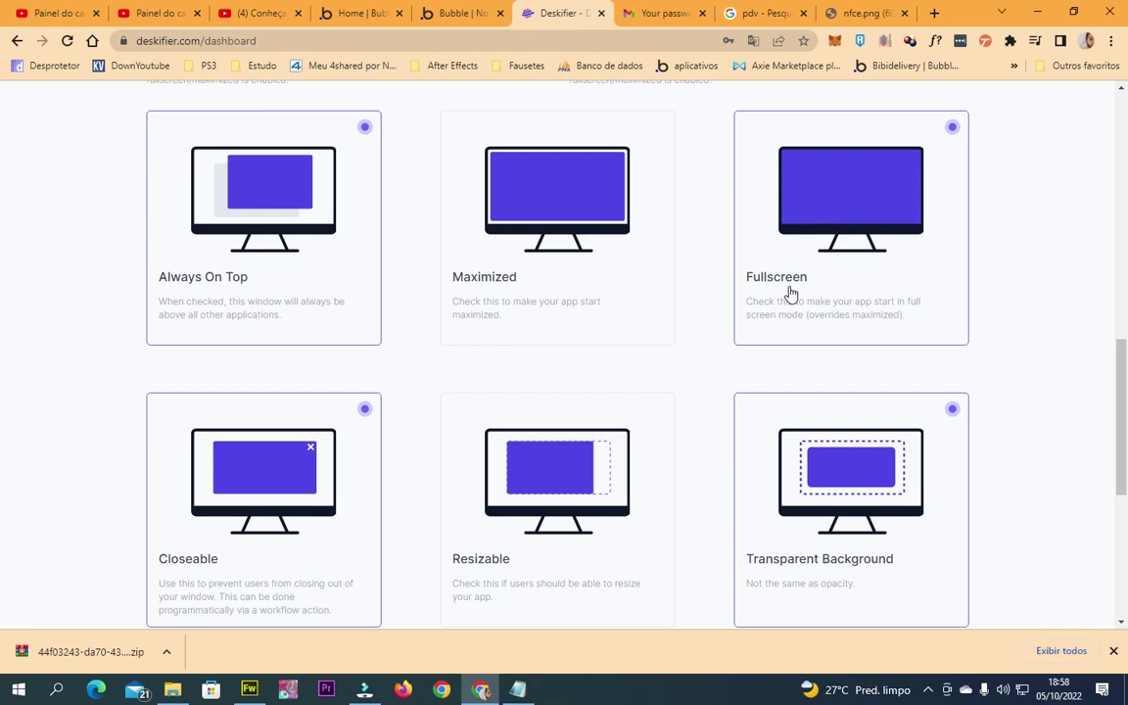
click(951, 119)
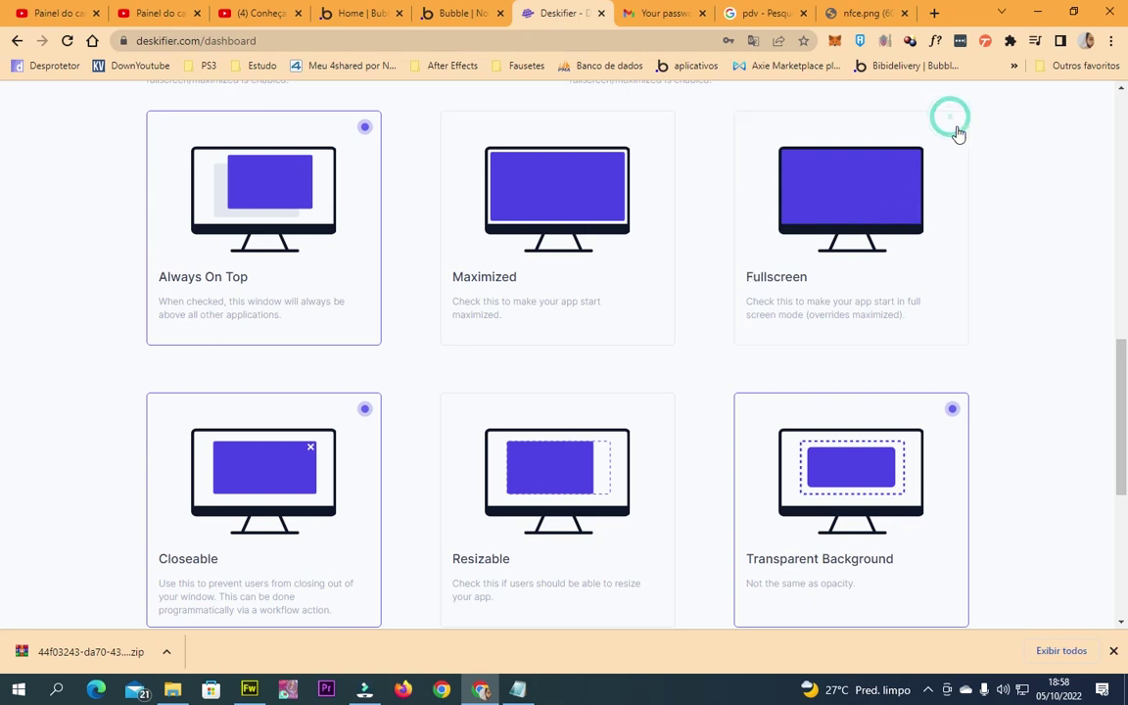
click(947, 135)
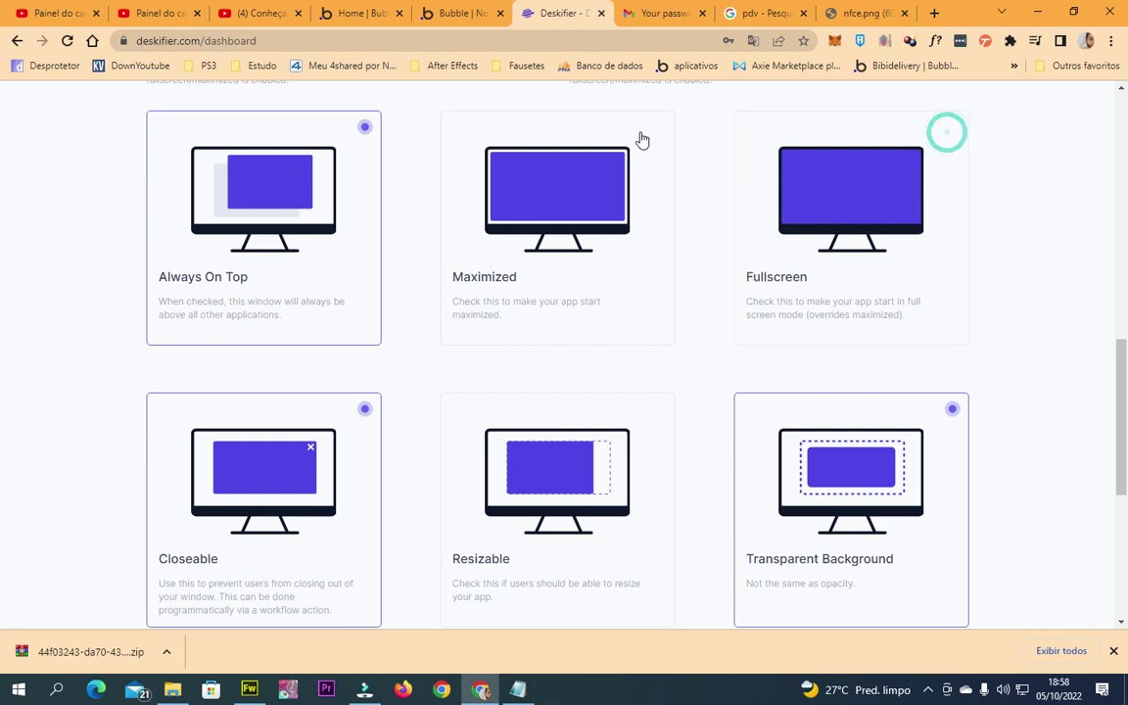
click(650, 135)
click(955, 129)
click(658, 127)
Review the PDV app's window options, including its opacity, initial width and initial height, without editing them.
scroll(403, 370, down, 2)
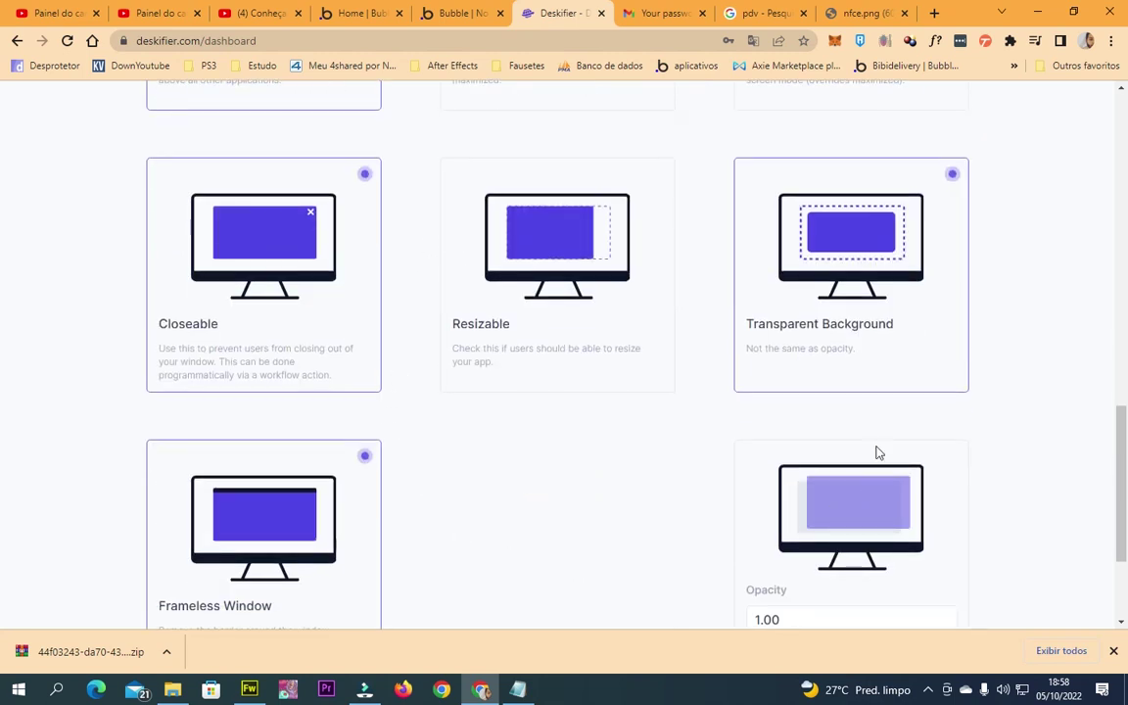
scroll(411, 478, down, 2)
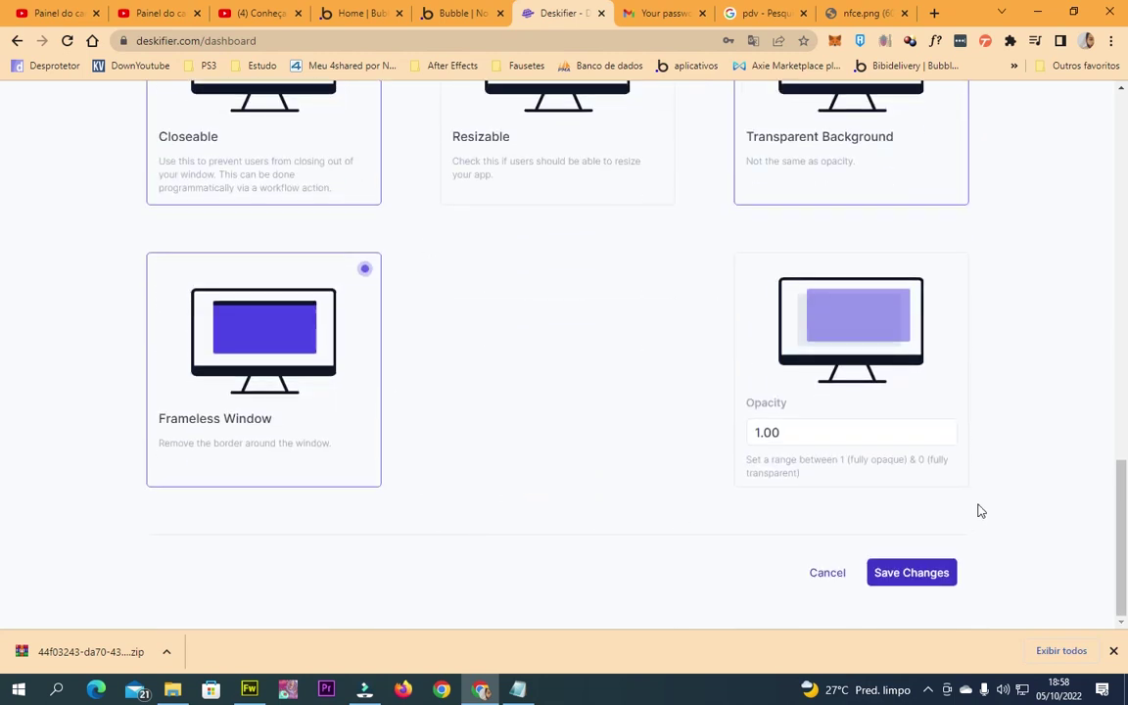
drag(1122, 539, 1107, 189)
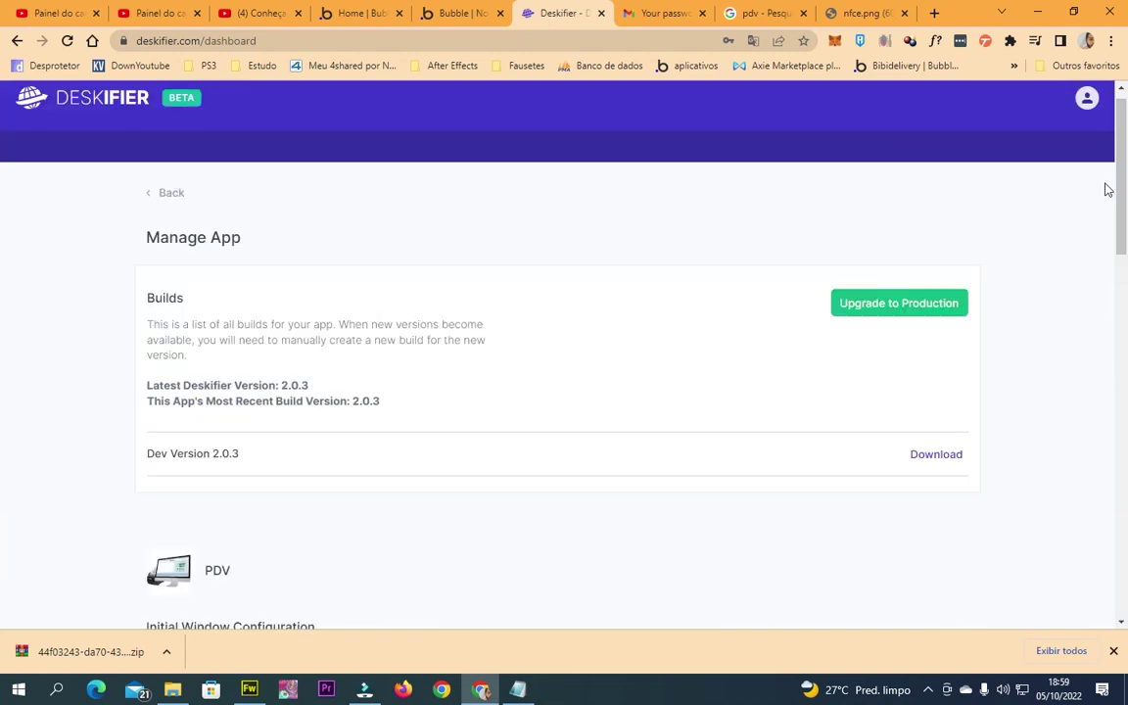
scroll(158, 481, down, 8)
scroll(162, 487, up, 4)
drag(227, 419, 108, 414)
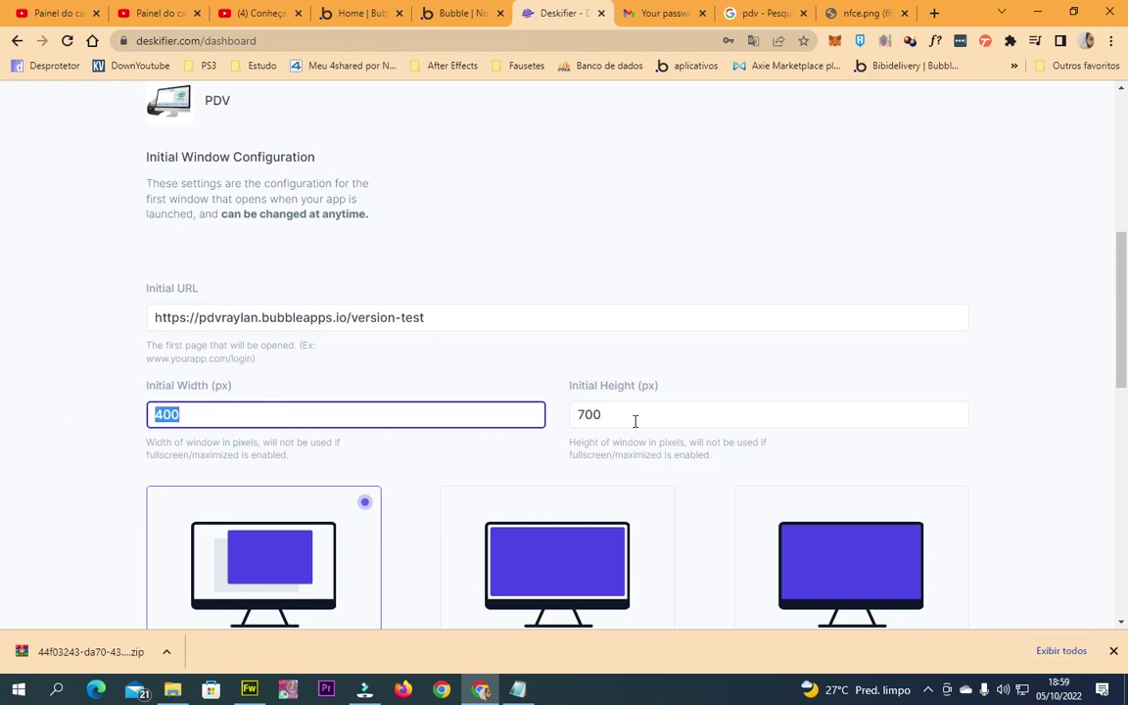
double_click(672, 415)
double_click(237, 415)
click(726, 418)
double_click(726, 418)
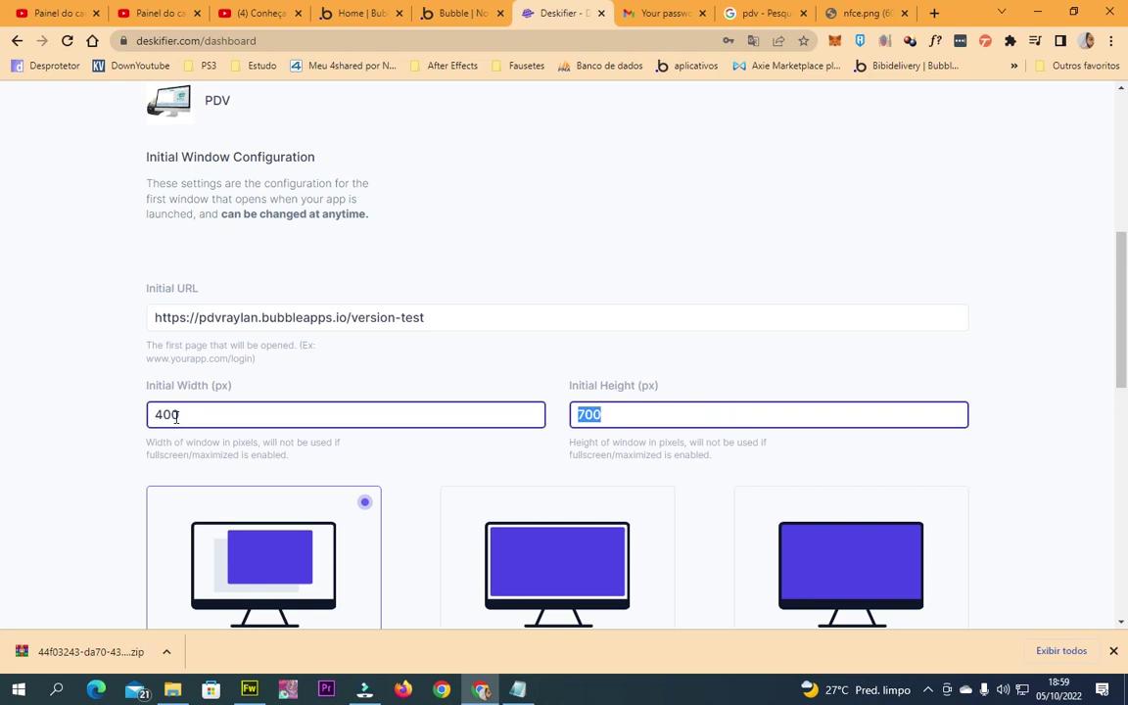
click(62, 420)
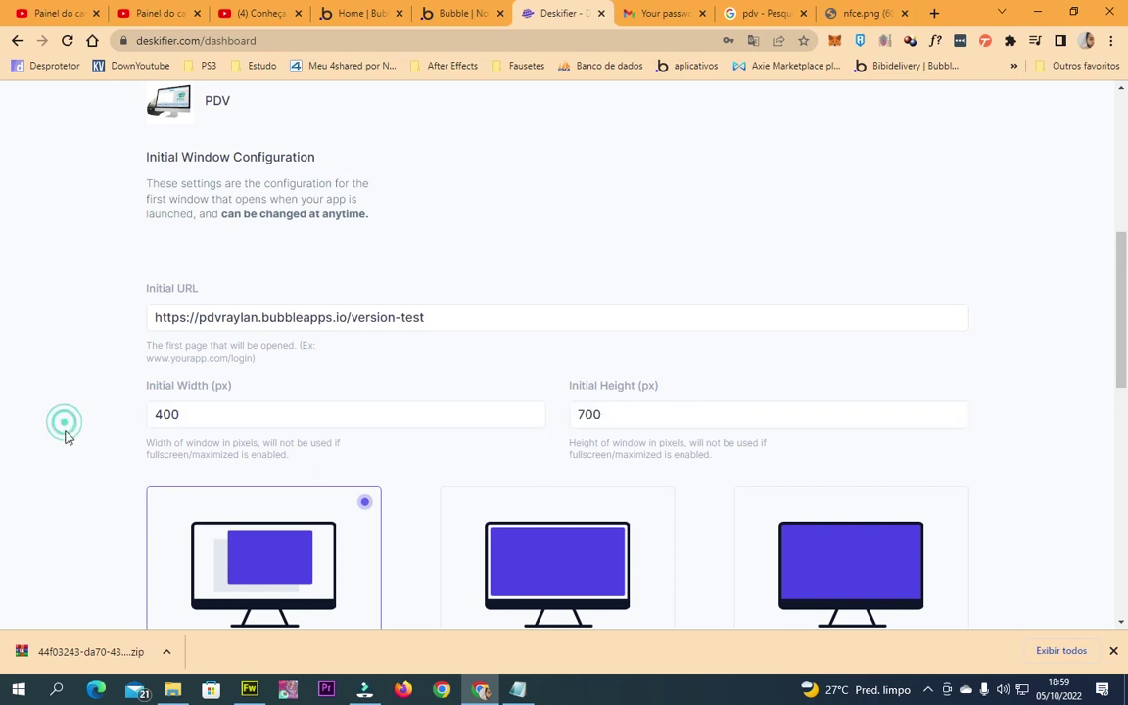
scroll(98, 418, down, 7)
scroll(353, 529, up, 8)
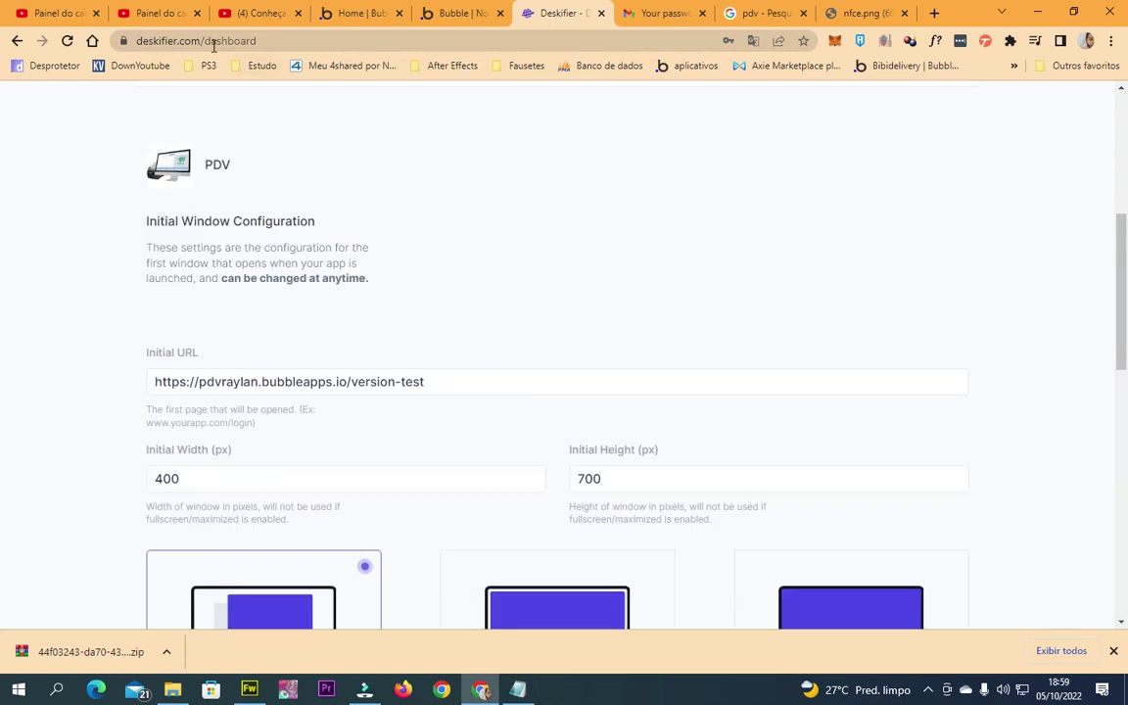
click(213, 42)
click(221, 41)
click(228, 41)
drag(232, 41, 138, 42)
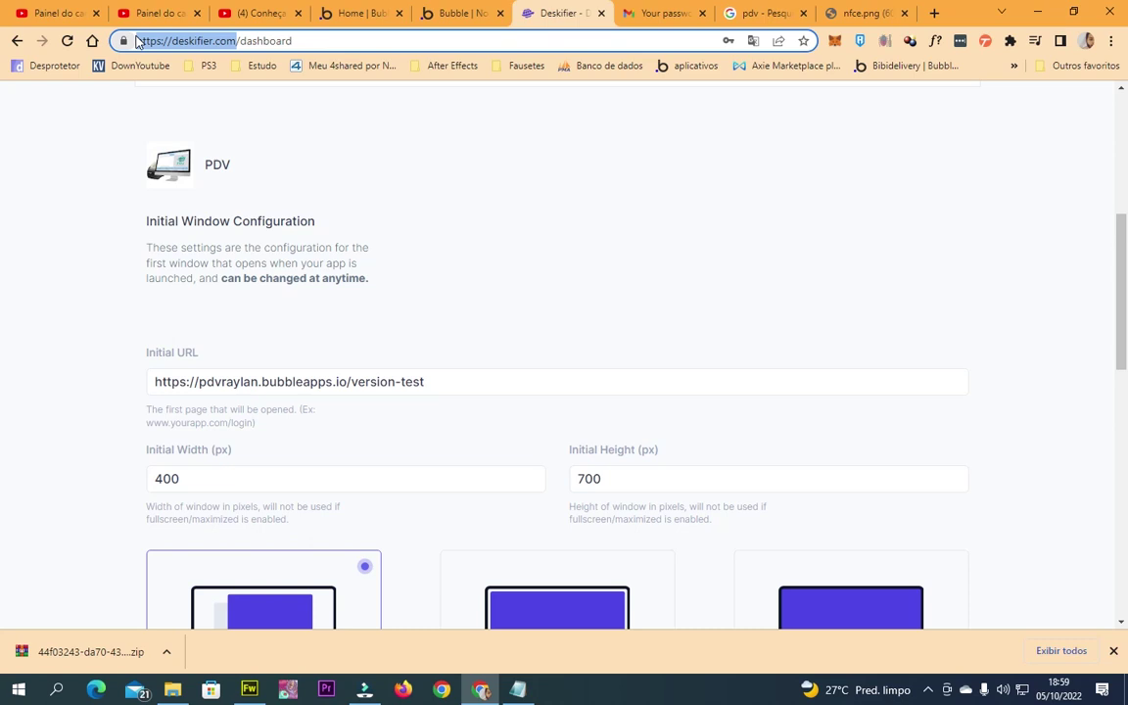
Switch to the PVbubble YouTube video, view its Valeu donation dialog and dismiss it, and look over the description and comments.
click(257, 10)
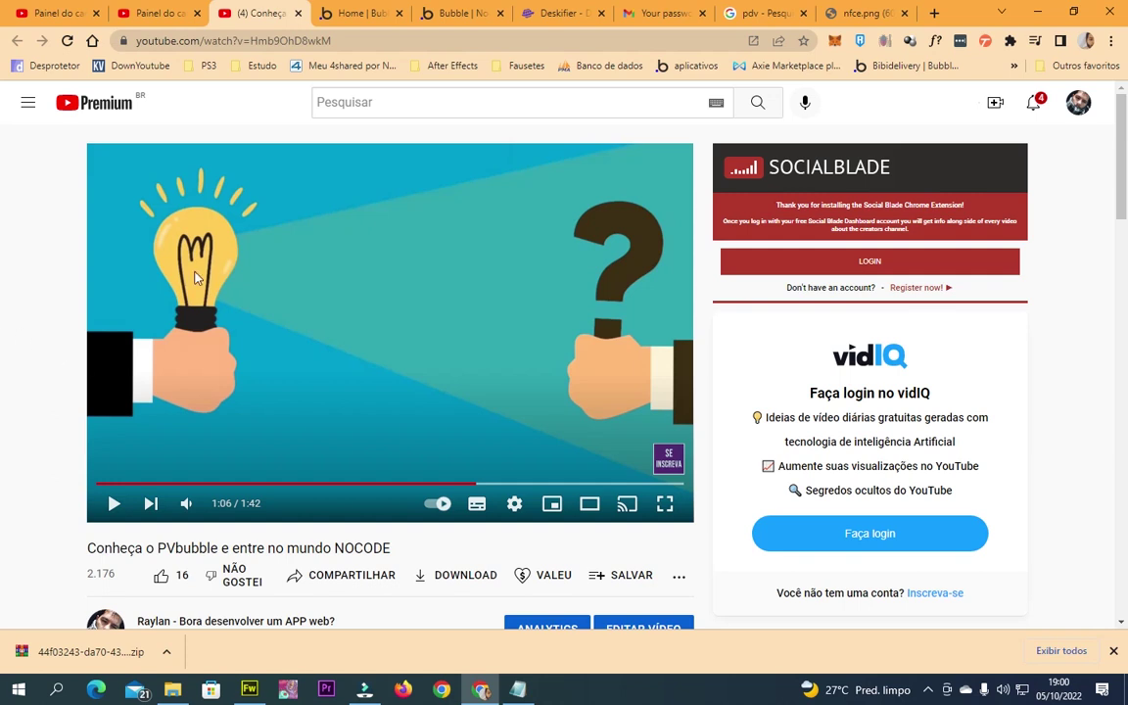
click(525, 581)
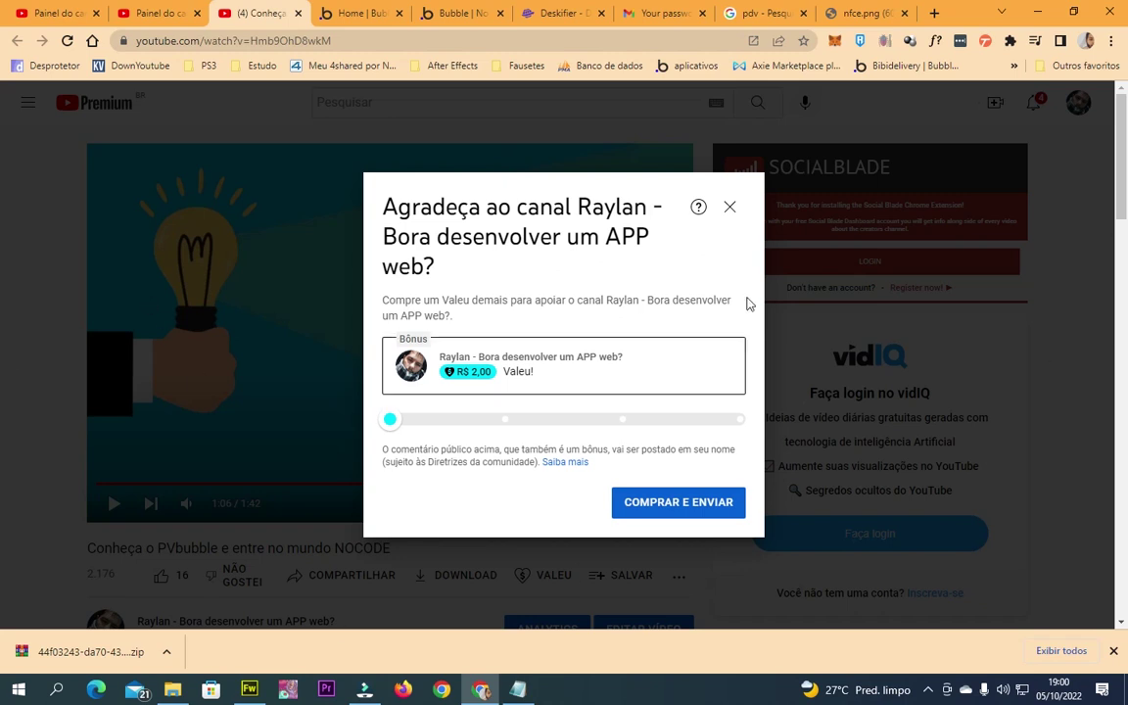
click(594, 349)
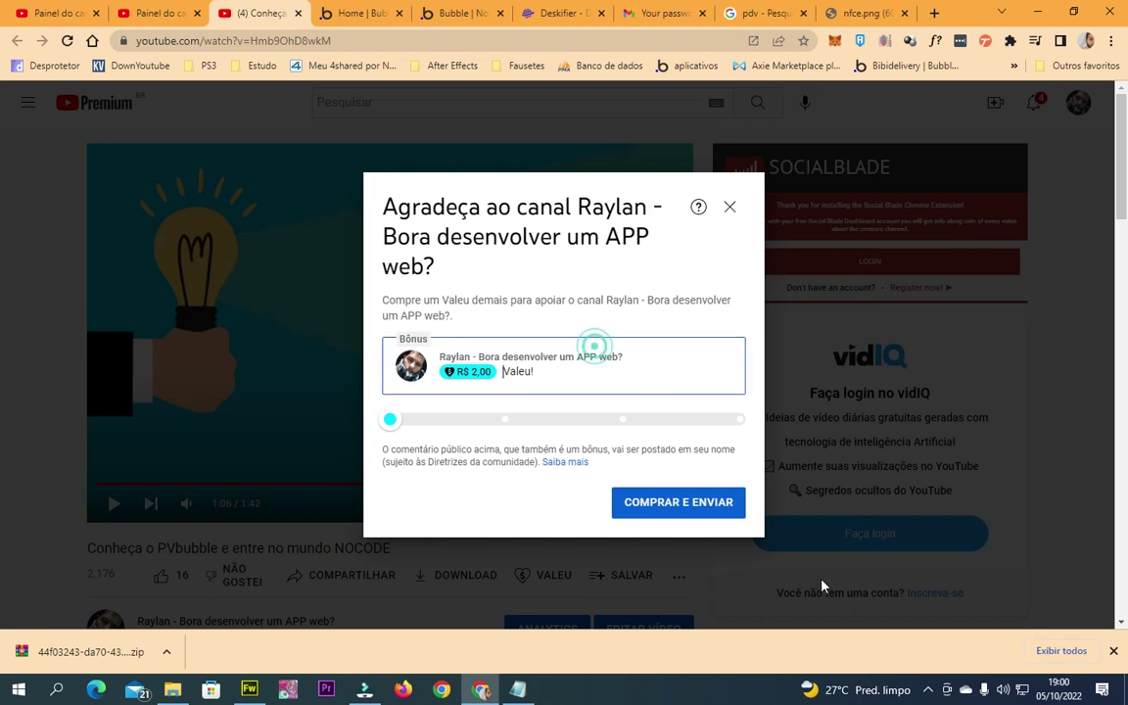
click(730, 207)
scroll(66, 423, down, 5)
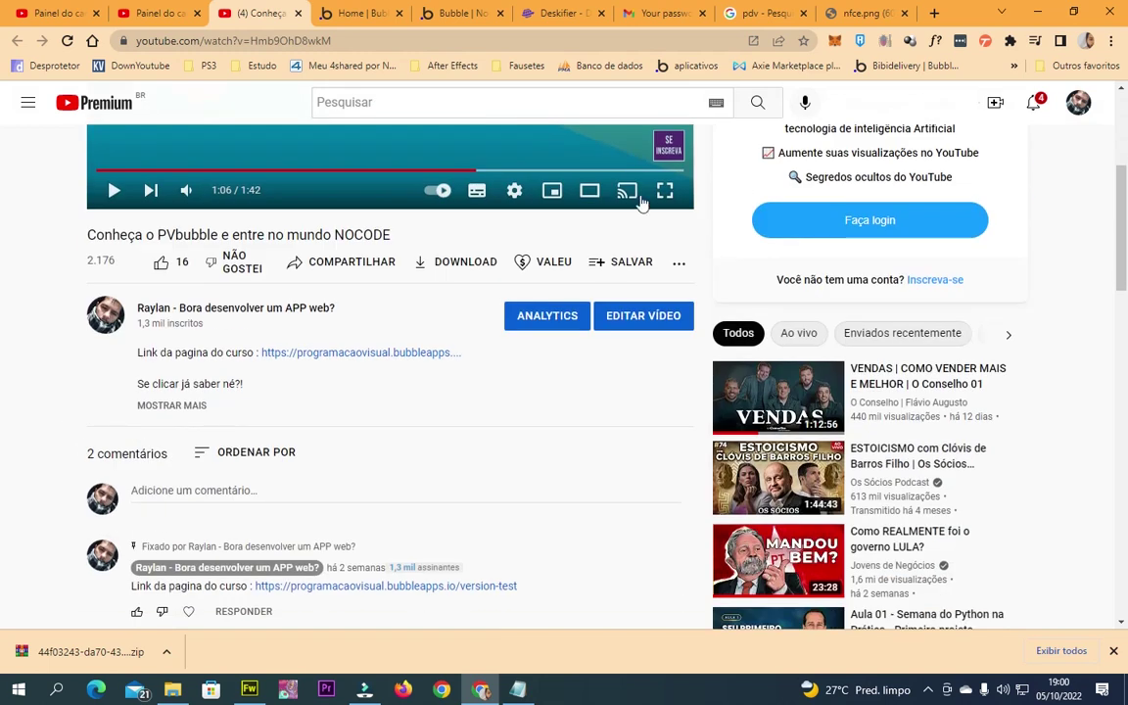
scroll(458, 415, up, 5)
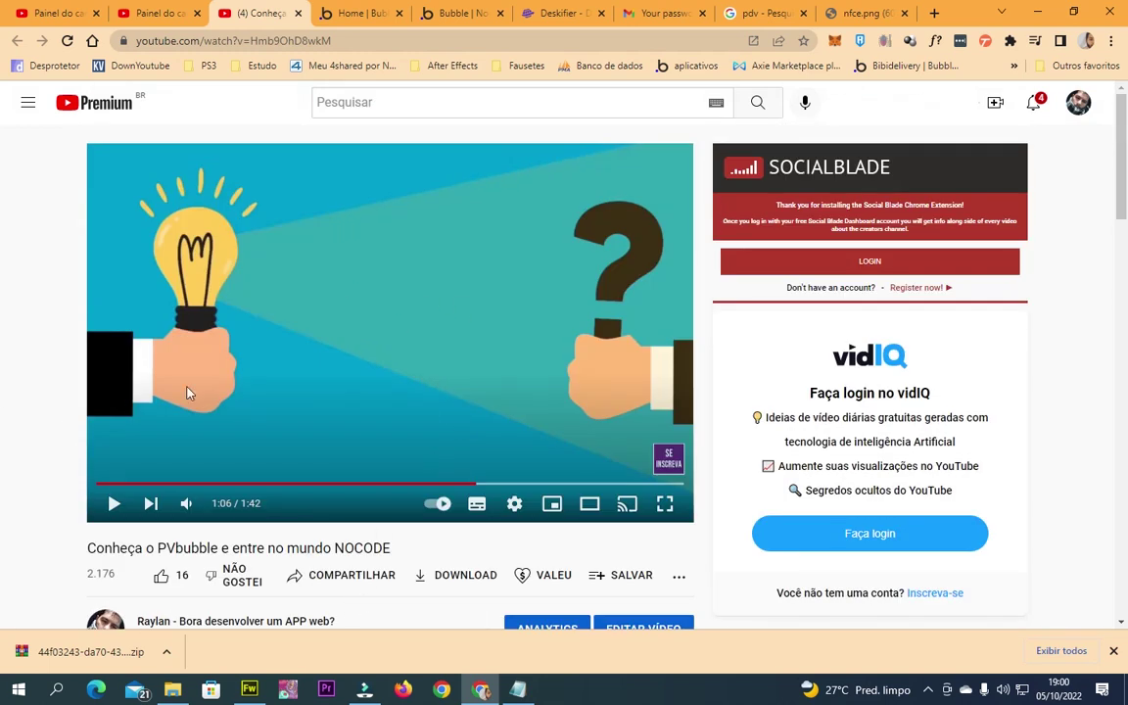